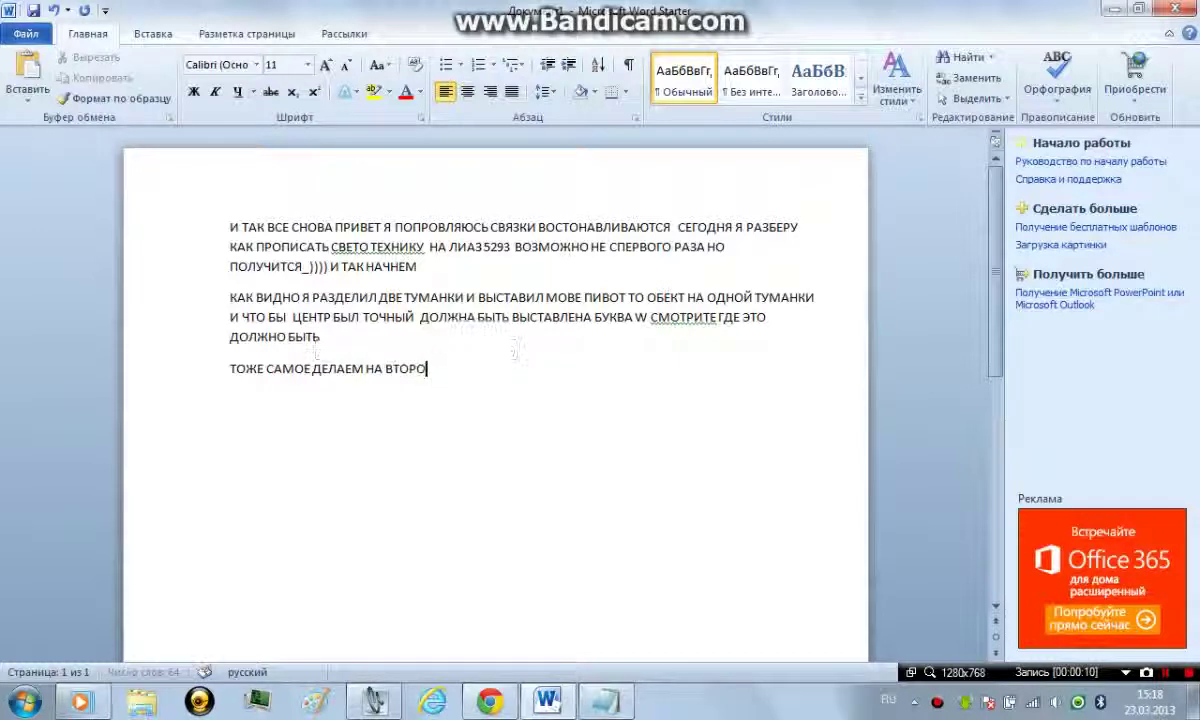
# Complete the last line of the document so it reads "ТОЖЕ САМОЕ ДЕЛАЕМ НА ВТОРОЙ ТУМАНКЕ".
pyautogui.write('ЬУМ')
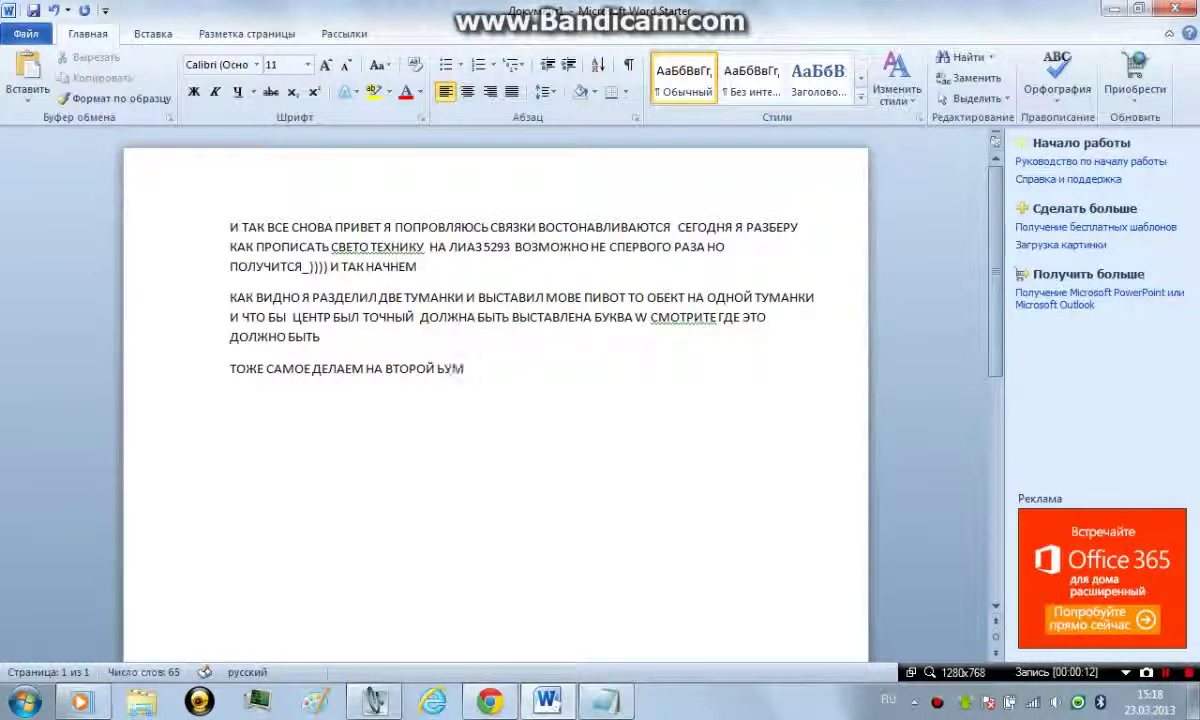
pyautogui.write('АН')
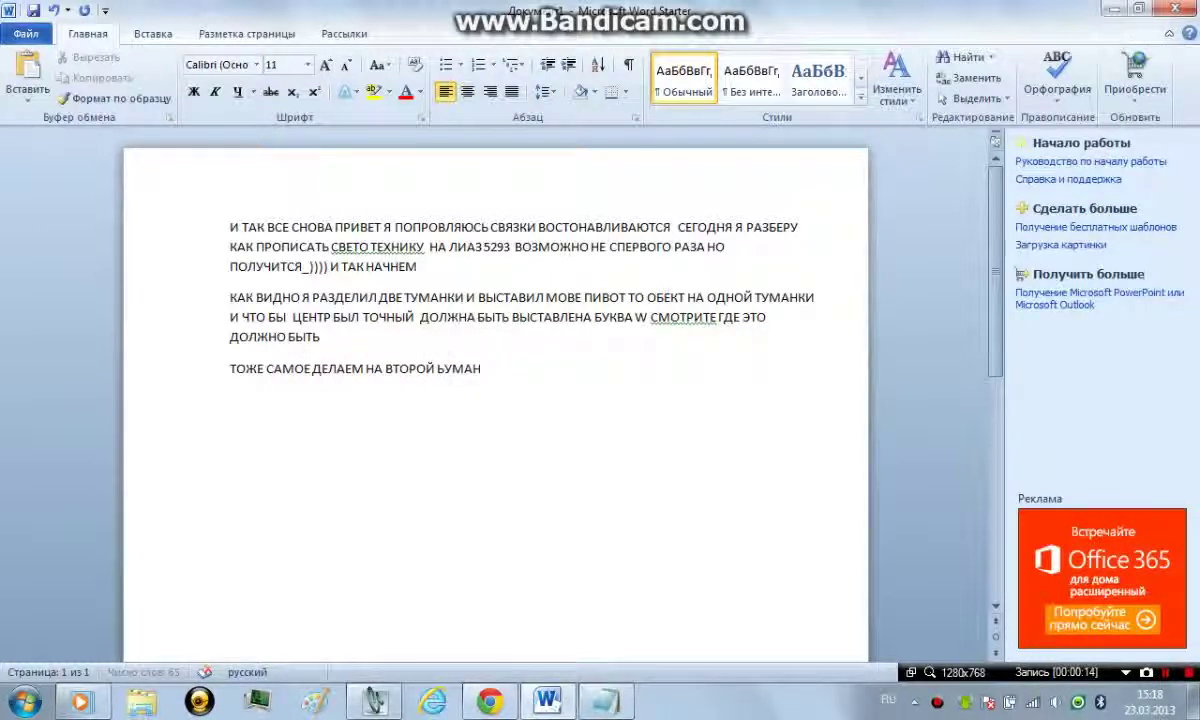
pyautogui.press('BackSpace')
pyautogui.press('BackSpace')
pyautogui.press('BackSpace')
pyautogui.press('BackSpace')
pyautogui.press('BackSpace')
pyautogui.write('Т')
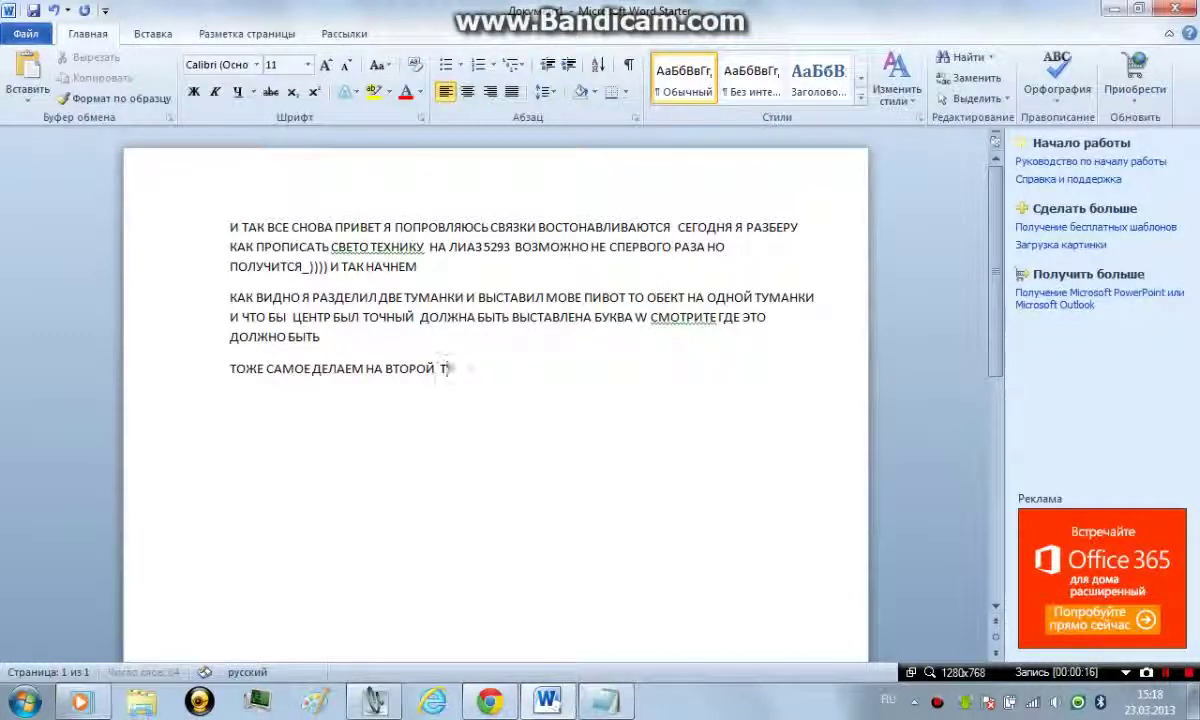
pyautogui.write('У МА')
pyautogui.press('BackSpace')
pyautogui.press('BackSpace')
pyautogui.press('BackSpace')
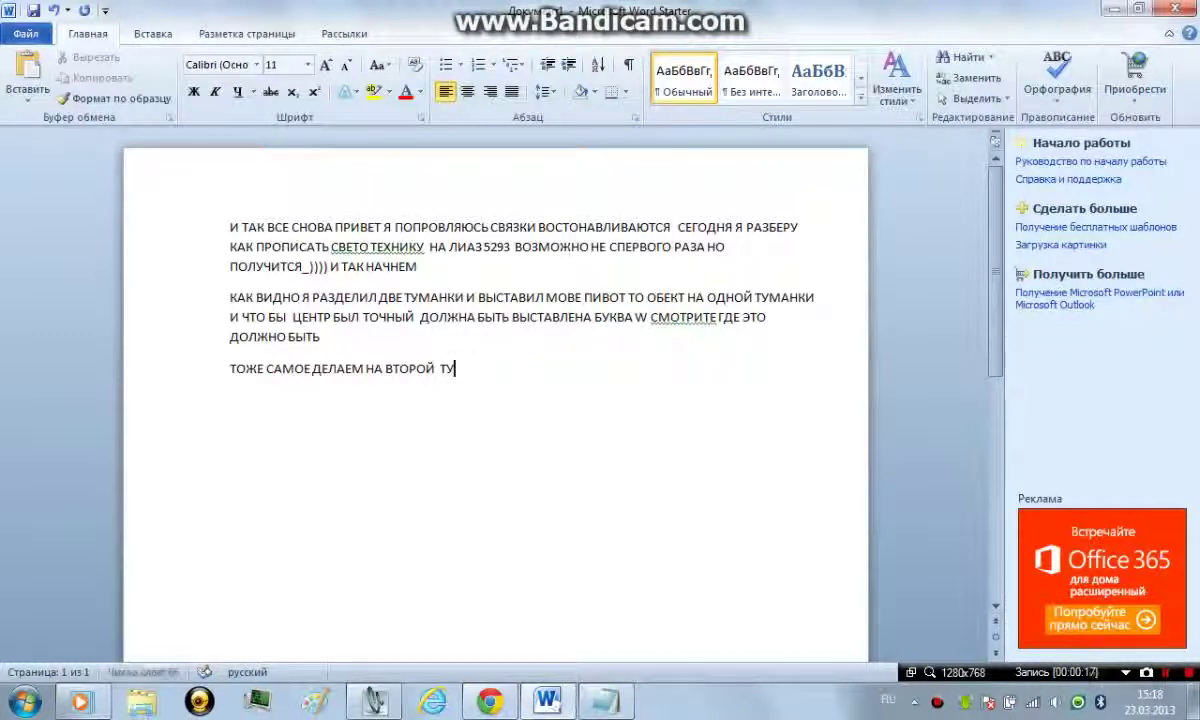
pyautogui.write('МАНКЕ')
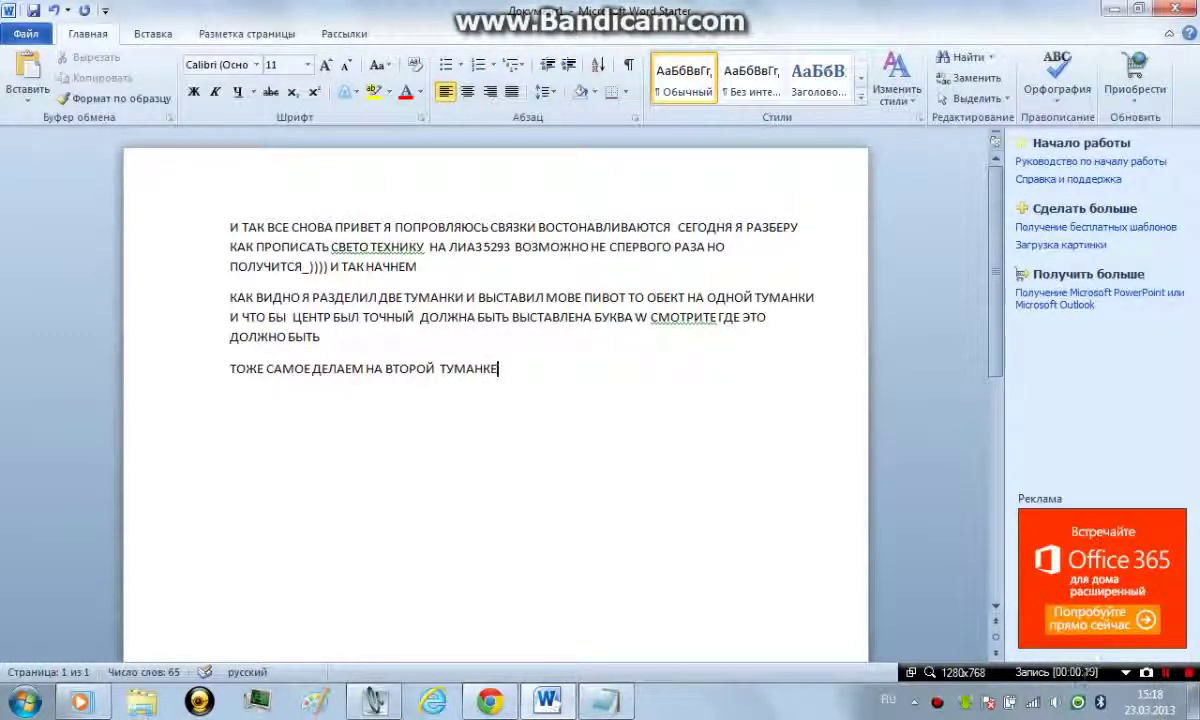
# Switch to the Notepad notes beside Deep Exploration and label the left headlight's third coordinate with Z.
pyautogui.click(1114, 9)
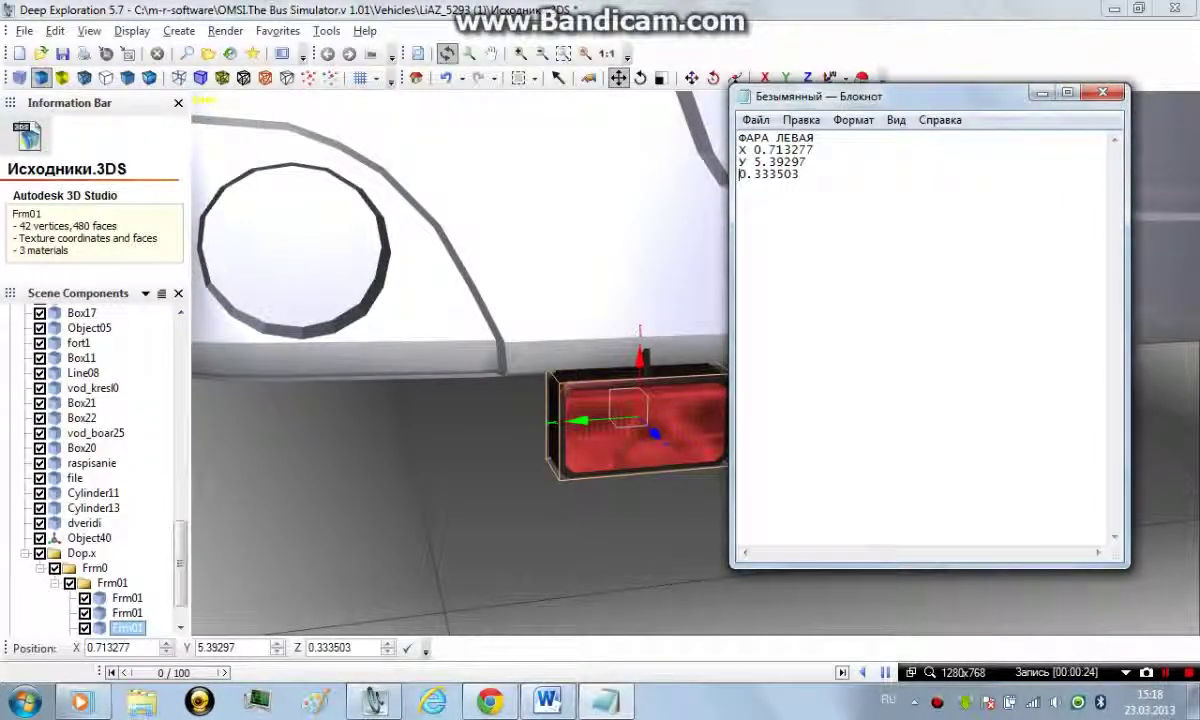
pyautogui.write('z')
pyautogui.moveTo(747, 174); pyautogui.dragTo(740, 150)
pyautogui.click(799, 174)
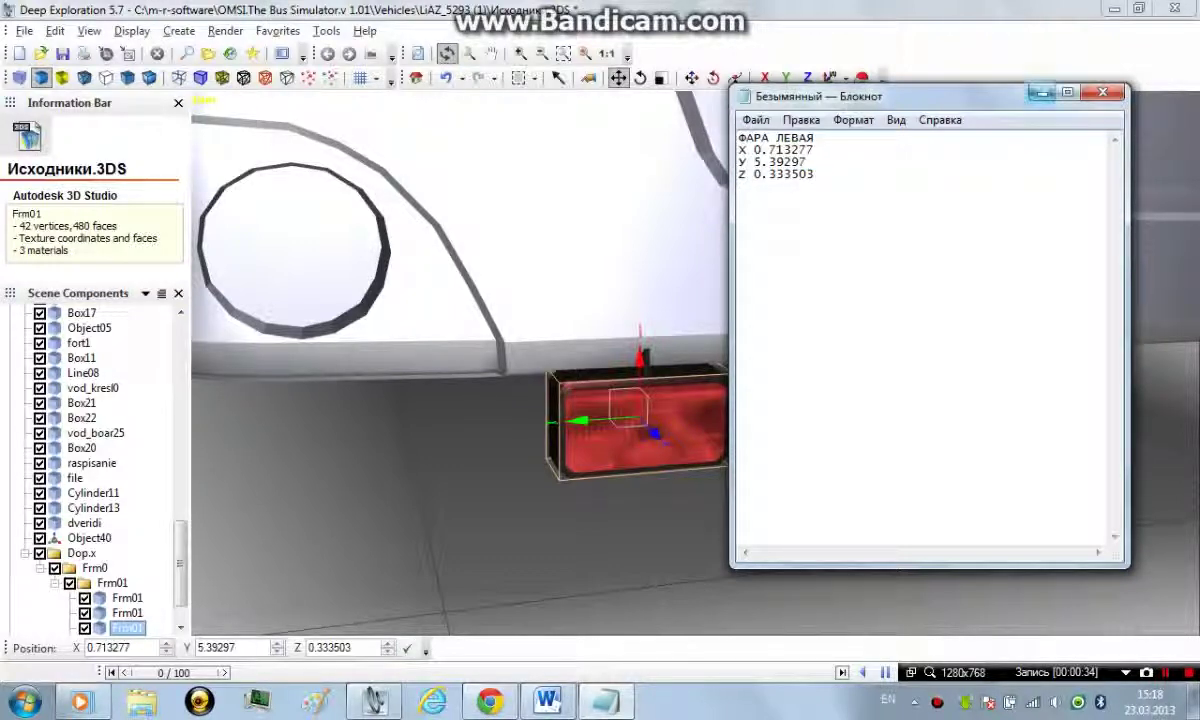
# Select the other fog light under the bumper in Deep Exploration and move its pivot point to the object center.
pyautogui.click(1042, 93)
pyautogui.moveTo(760, 430); pyautogui.dragTo(620, 415)
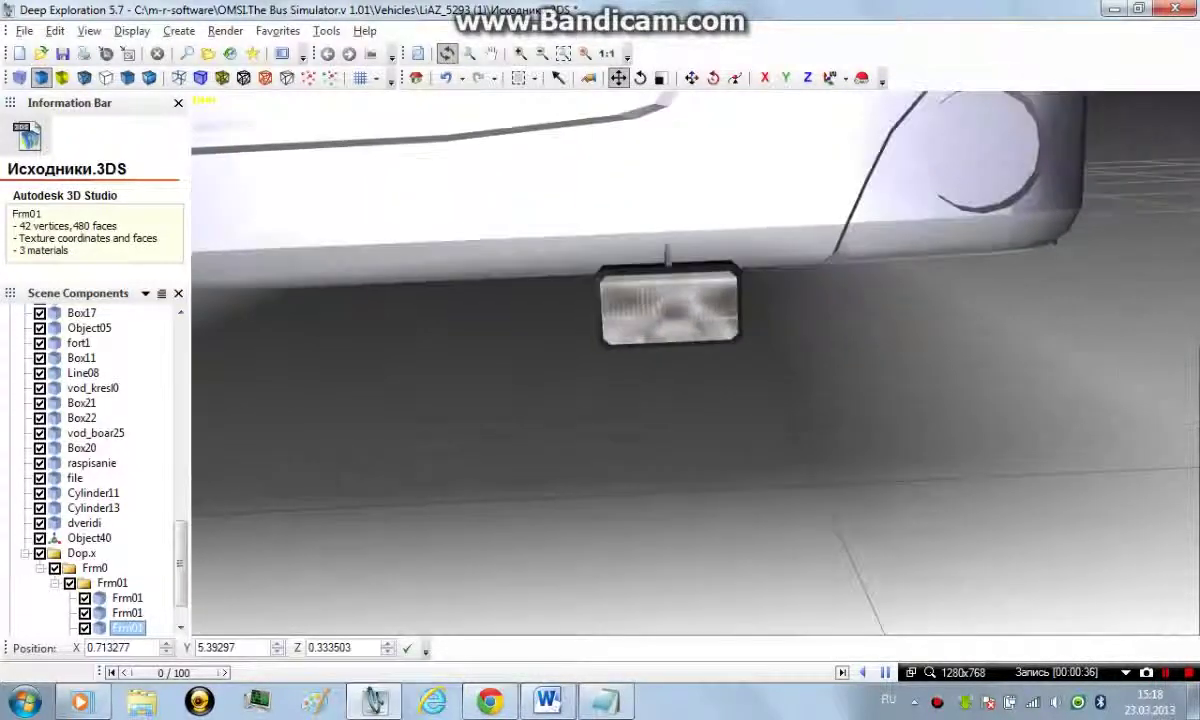
pyautogui.click(670, 310)
pyautogui.rightClick(688, 262)
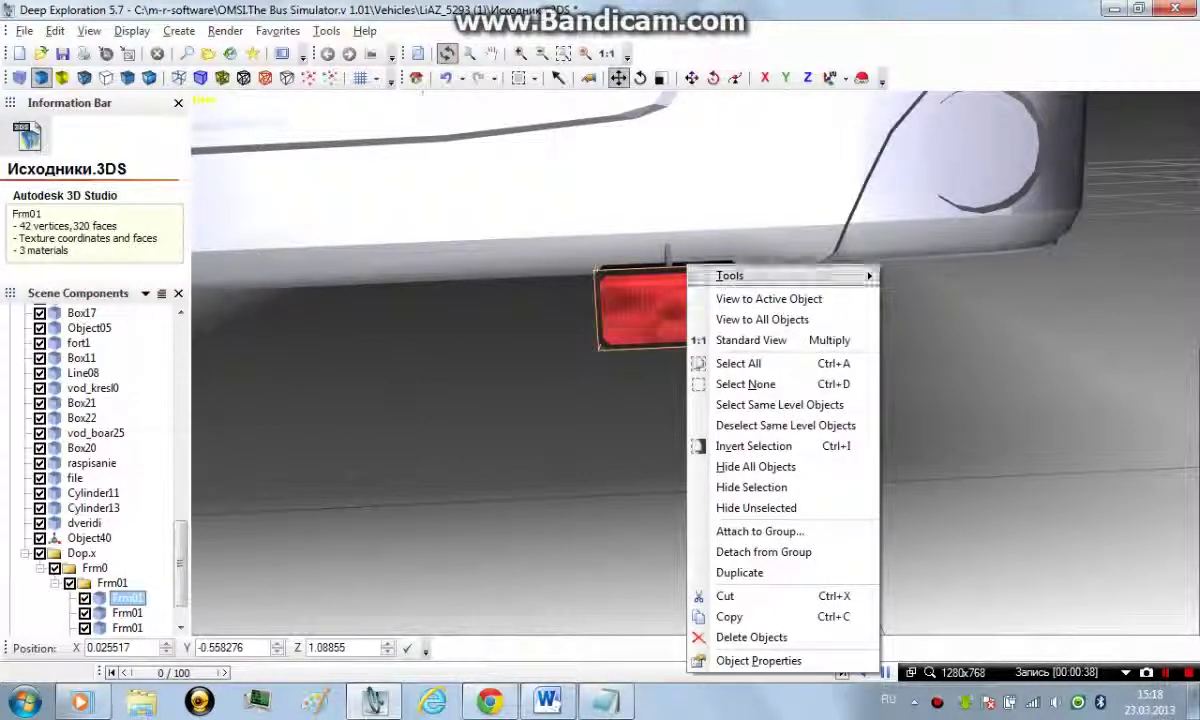
pyautogui.moveTo(723, 272)
pyautogui.click(990, 268)
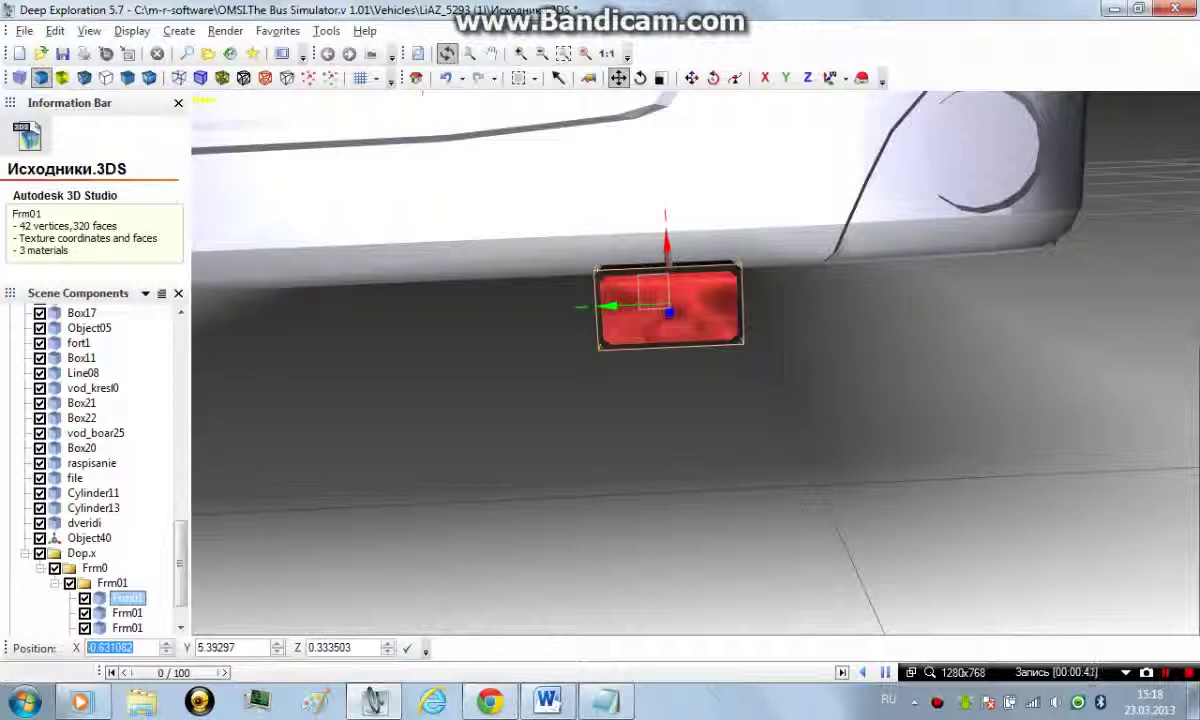
# Copy the selected fog light's X position into the Notepad notes under a new heading "ПРАВАЯ", labelled X.
pyautogui.rightClick(95, 648)
pyautogui.hotkey('ctrl', 'c')
pyautogui.click(157, 451)
pyautogui.click(606, 701)
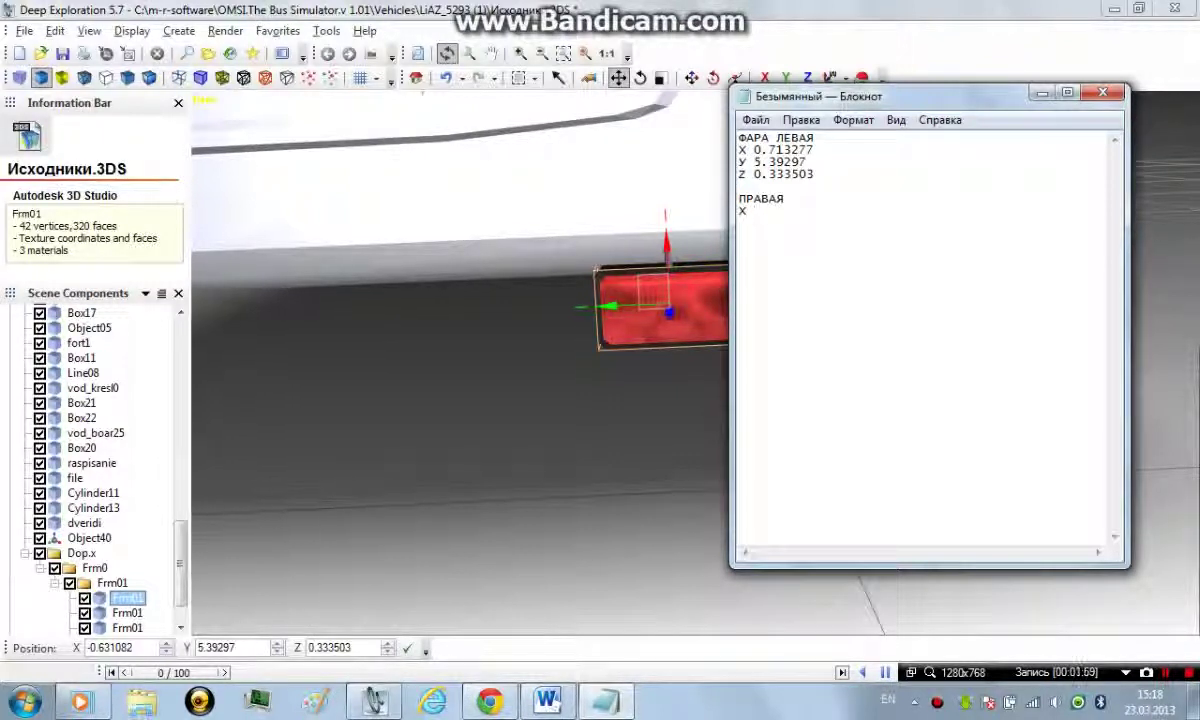
pyautogui.hotkey('ctrl', 'v')
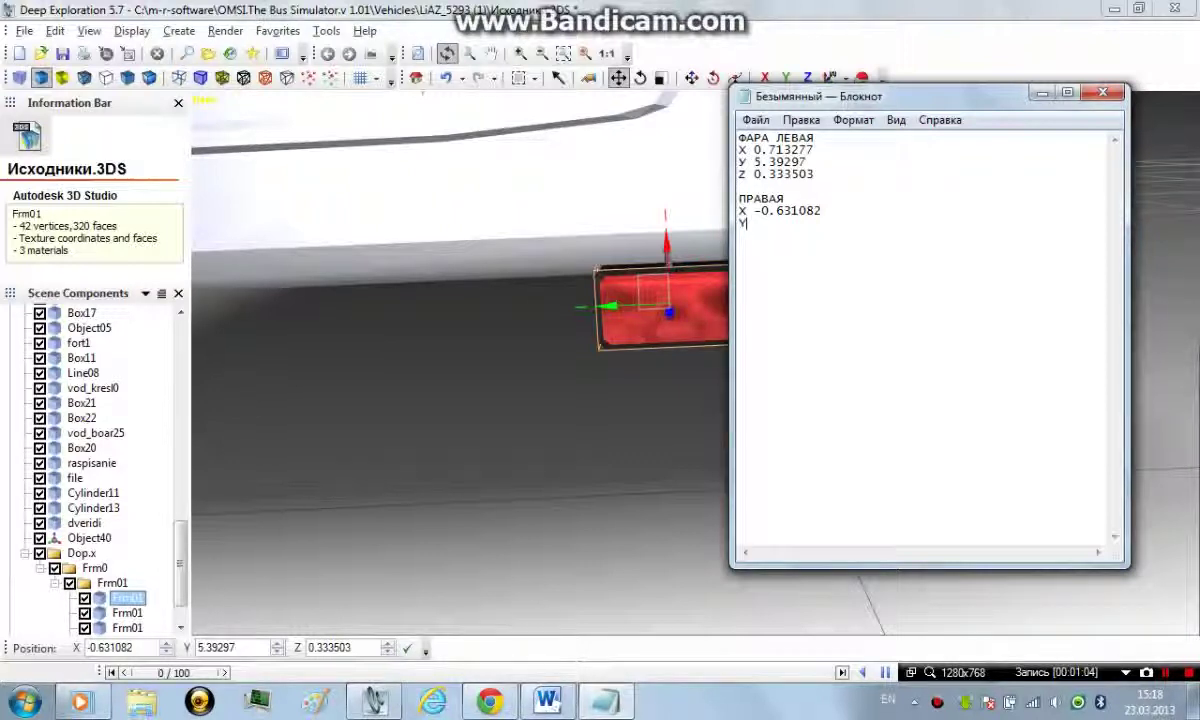
# Copy the fog light's Y position into the notes on a line labelled Y and start a Z line below.
pyautogui.hotkey('alt', 'Tab')
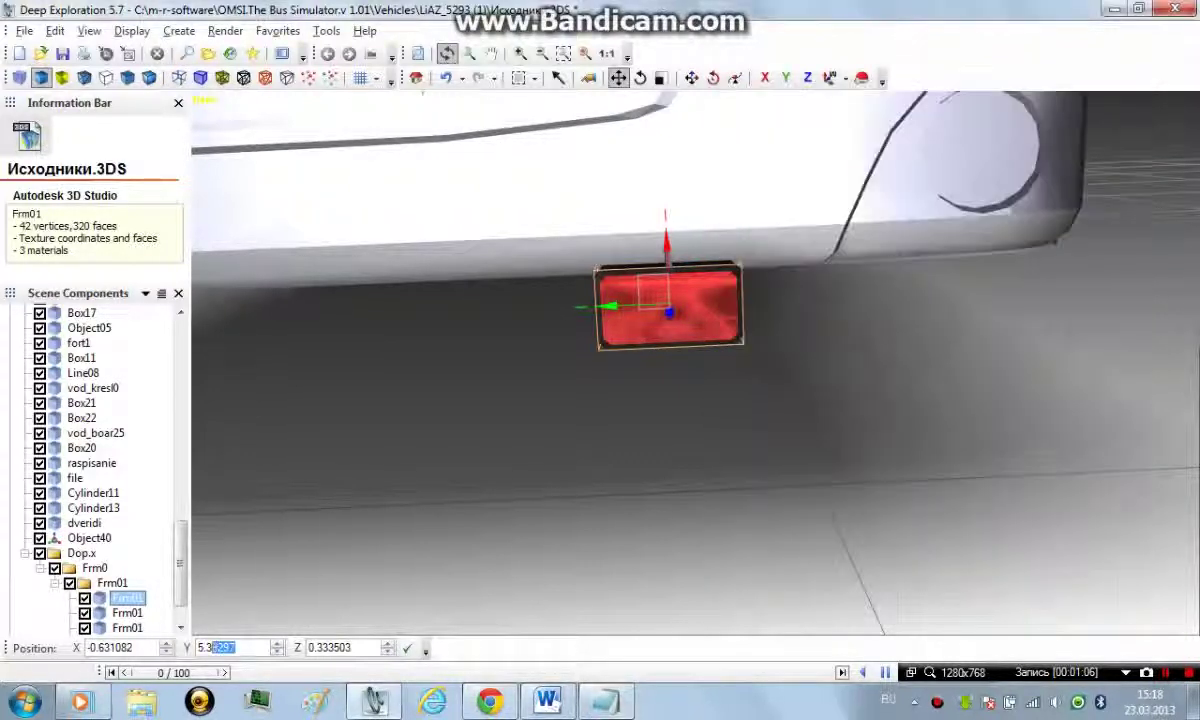
pyautogui.rightClick(209, 647)
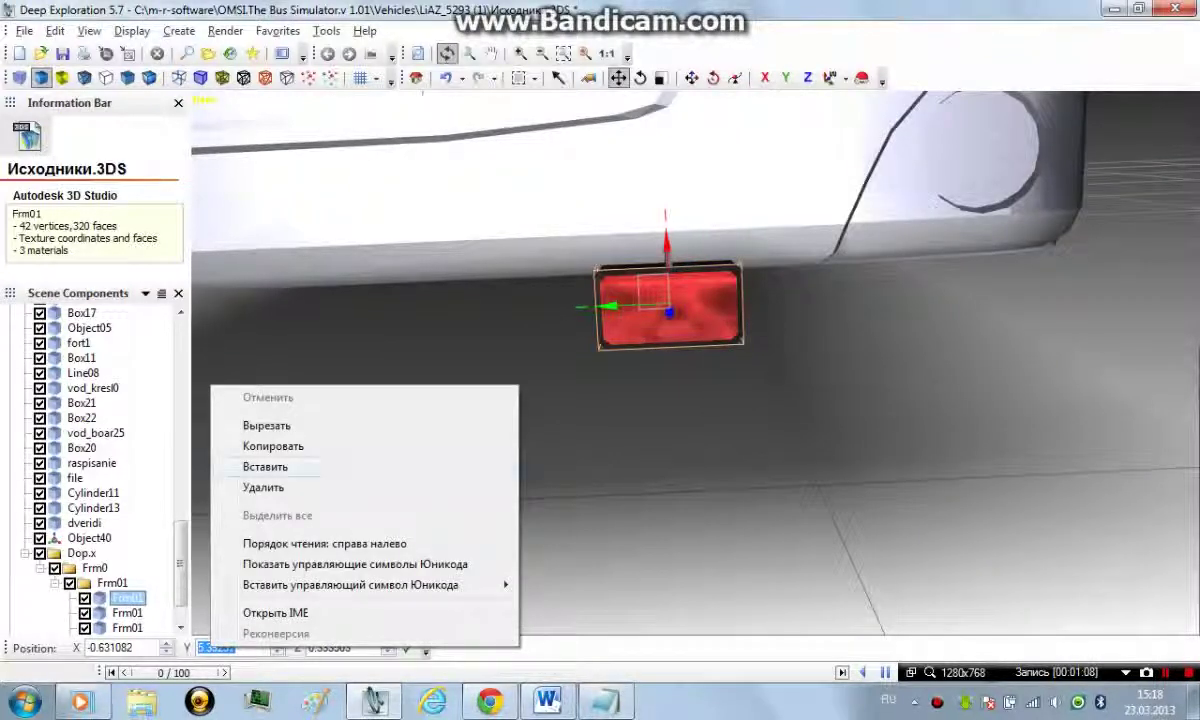
pyautogui.click(268, 445)
pyautogui.hotkey('alt', 'Tab')
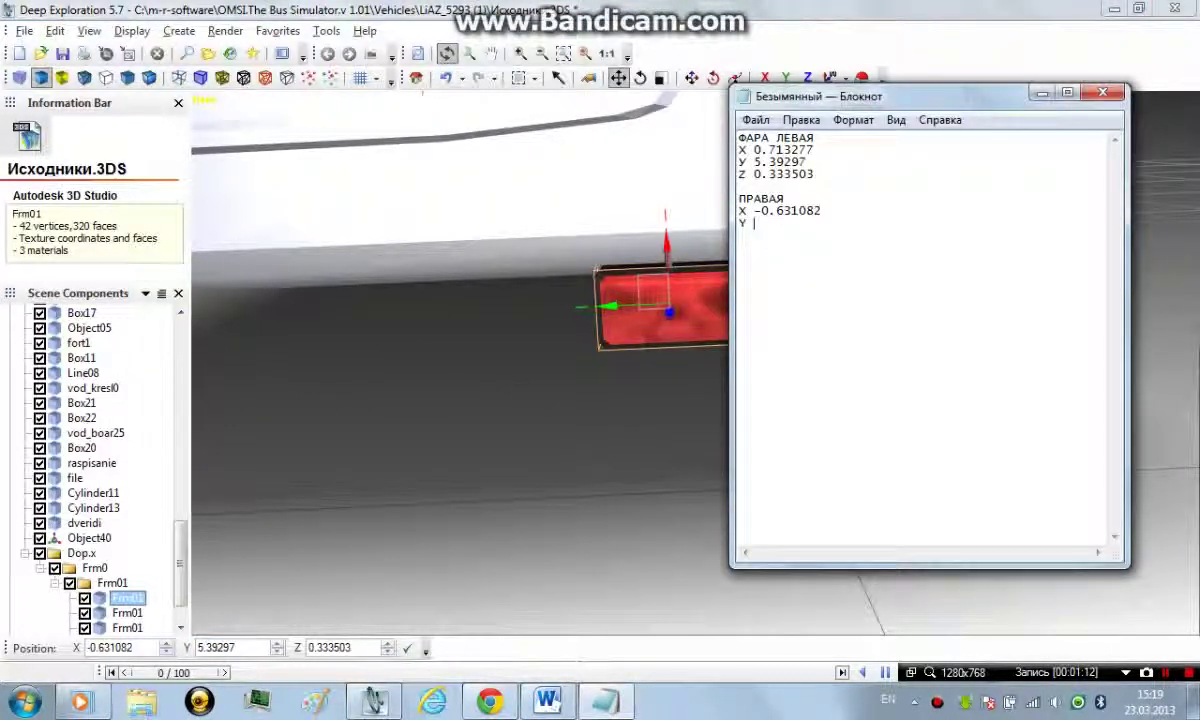
pyautogui.hotkey('ctrl', 'v')
pyautogui.press('Return')
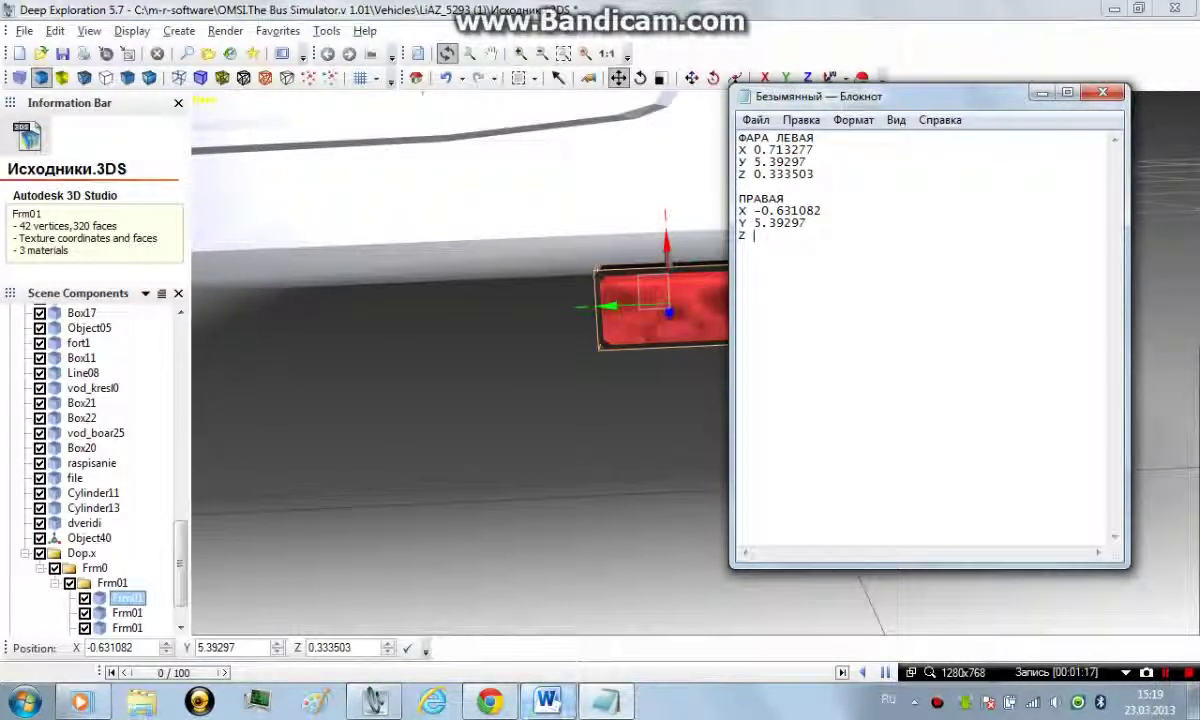
# Copy the fog light's Z position from Deep Exploration into the notes on the Z line.
pyautogui.moveTo(354, 648); pyautogui.dragTo(306, 648)
pyautogui.rightClick(321, 649)
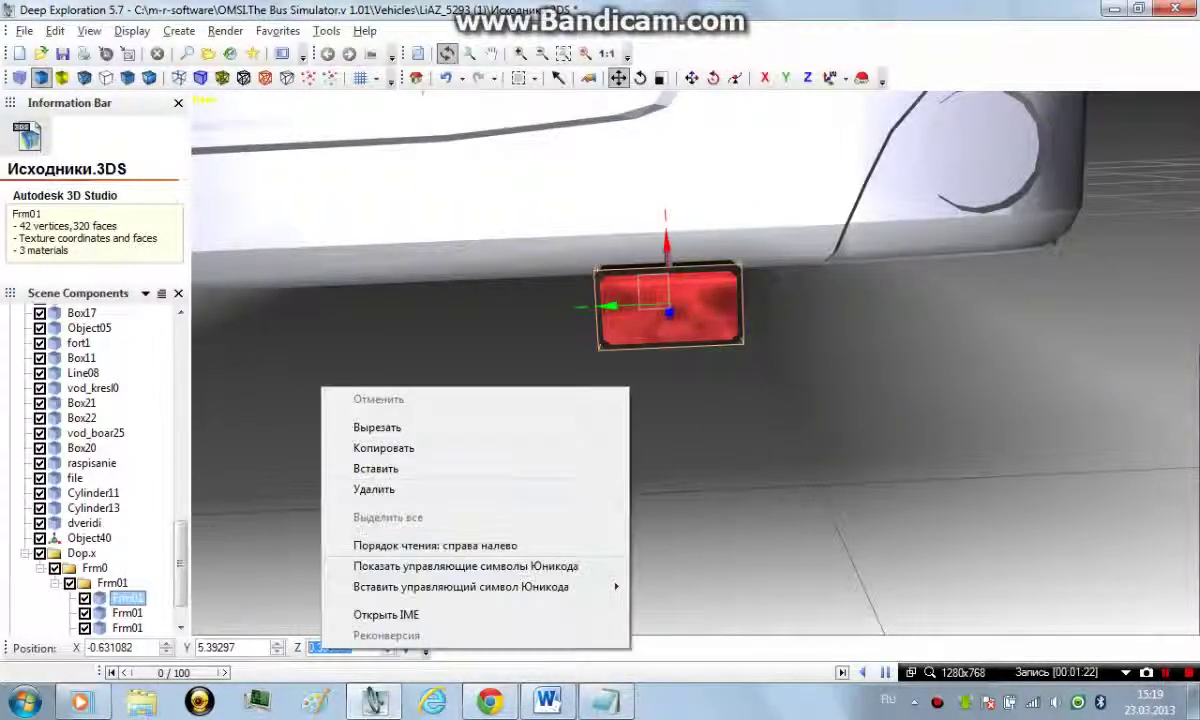
pyautogui.click(384, 448)
pyautogui.click(606, 701)
pyautogui.hotkey('alt', 'Tab')
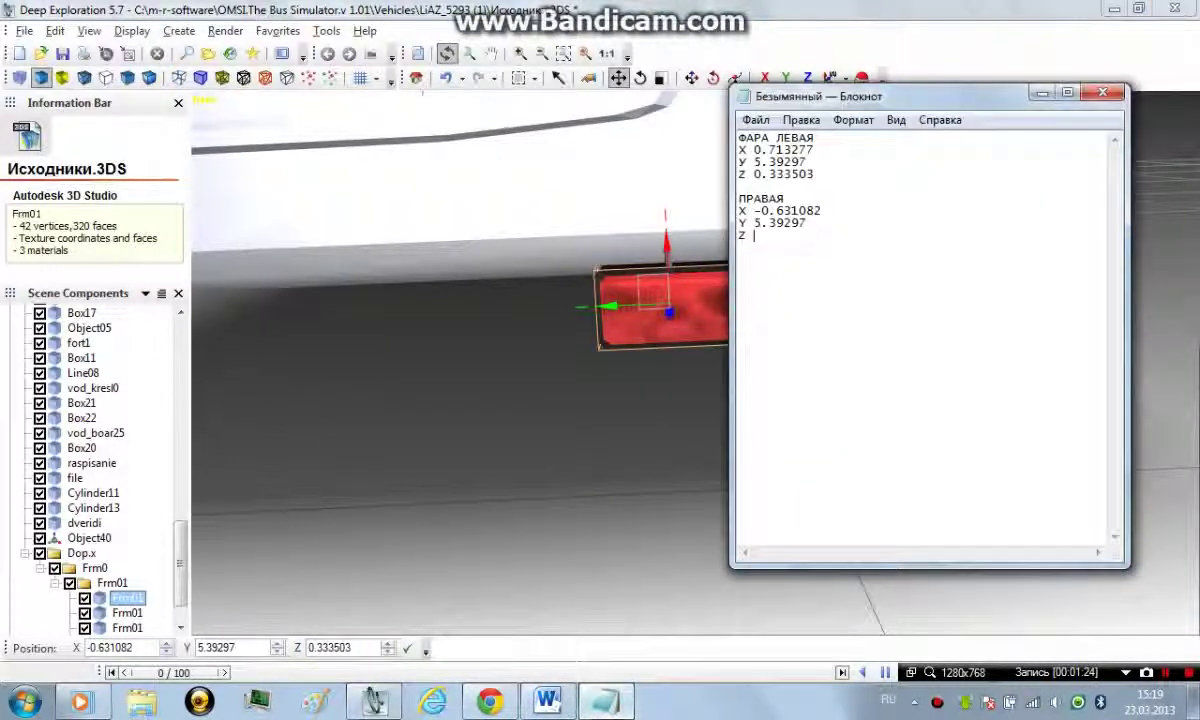
pyautogui.hotkey('ctrl', 'v')
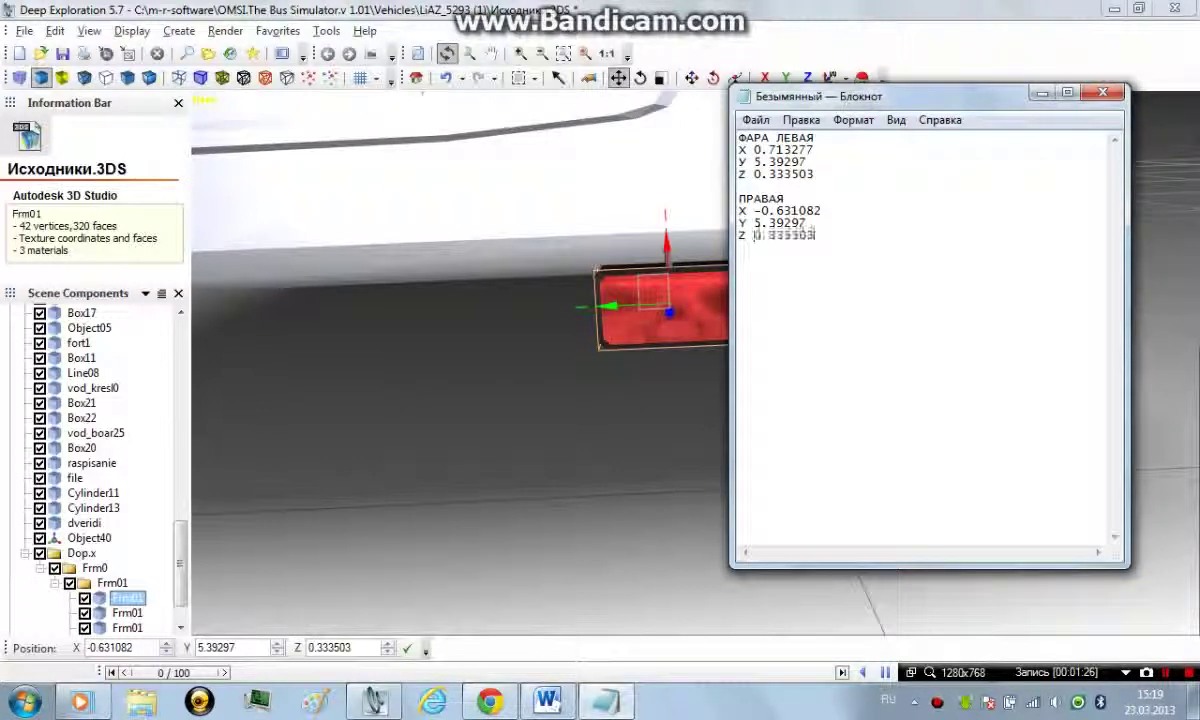
# Close the coordinate notes, saving them to the desktop as a text file named "ФАРКИ".
pyautogui.click(1103, 93)
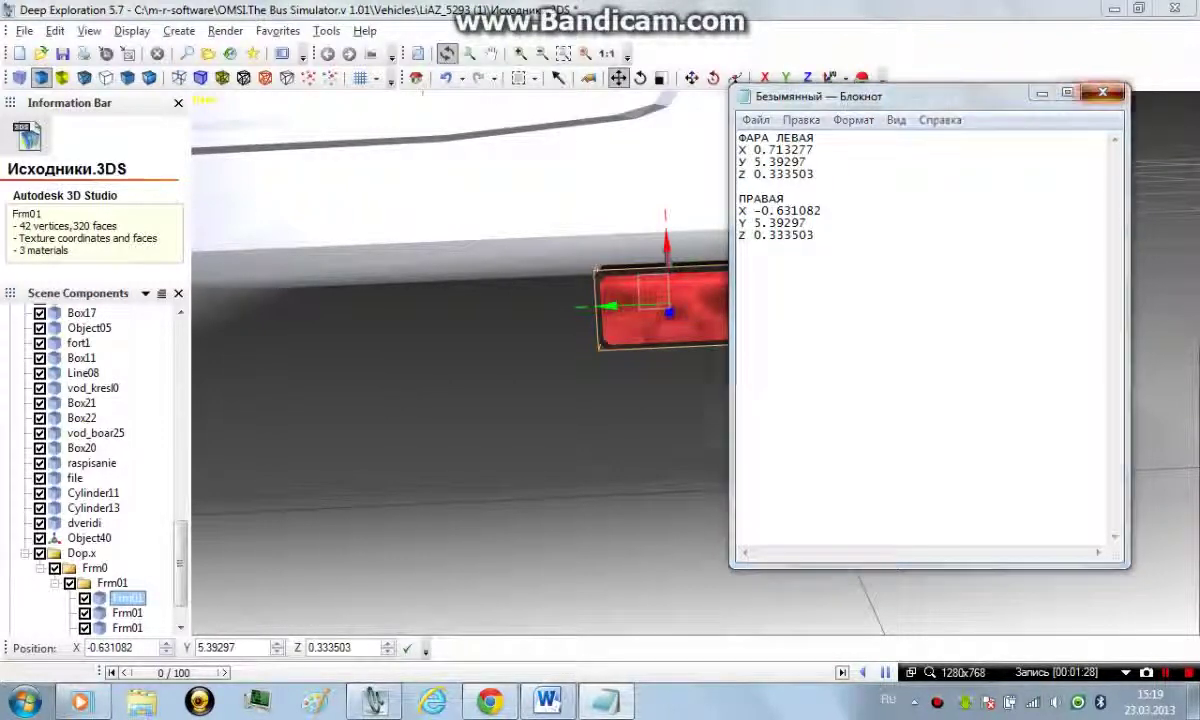
pyautogui.press('Return')
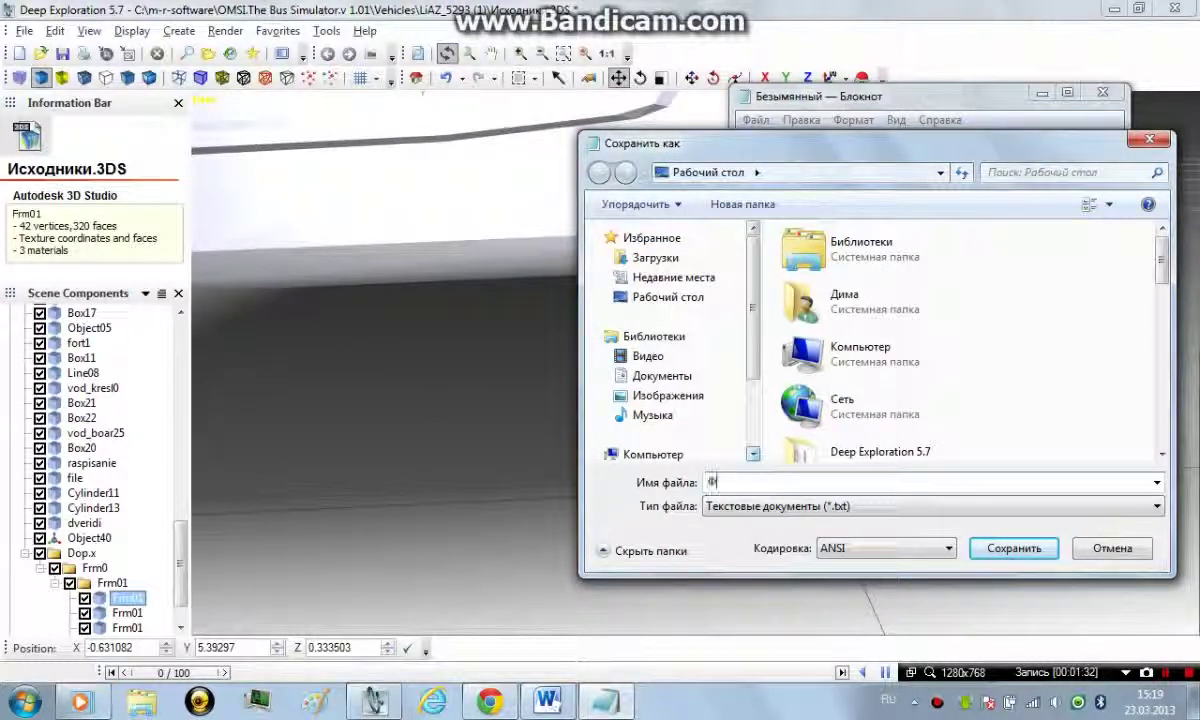
pyautogui.write('ФАРКИ')
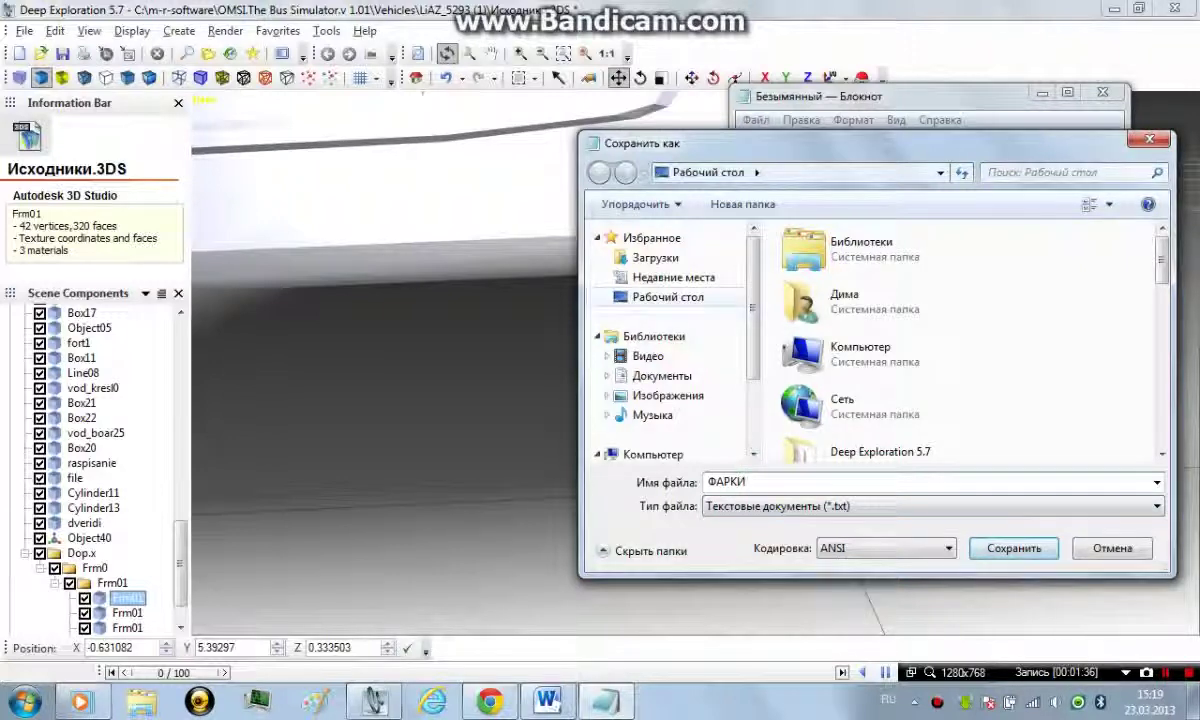
pyautogui.click(1014, 548)
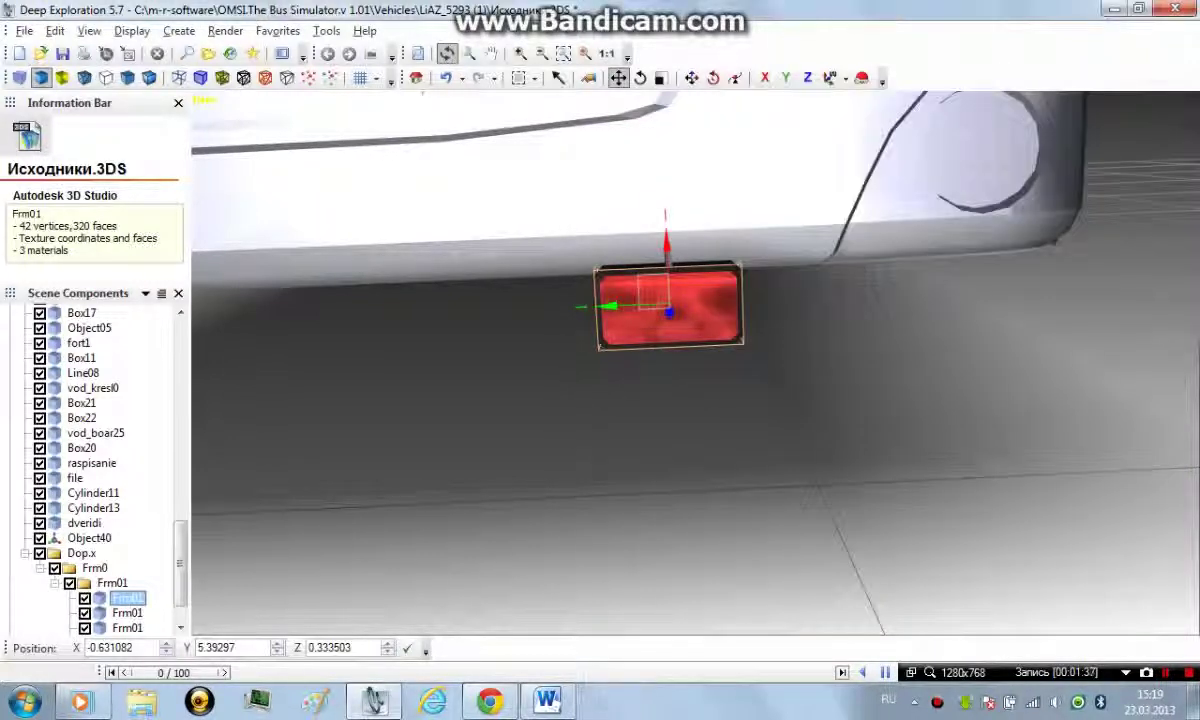
# Select both fog lights below the front bumper together with their groups and collapse their hierarchy into one object.
pyautogui.scroll(-5, 695, 362)
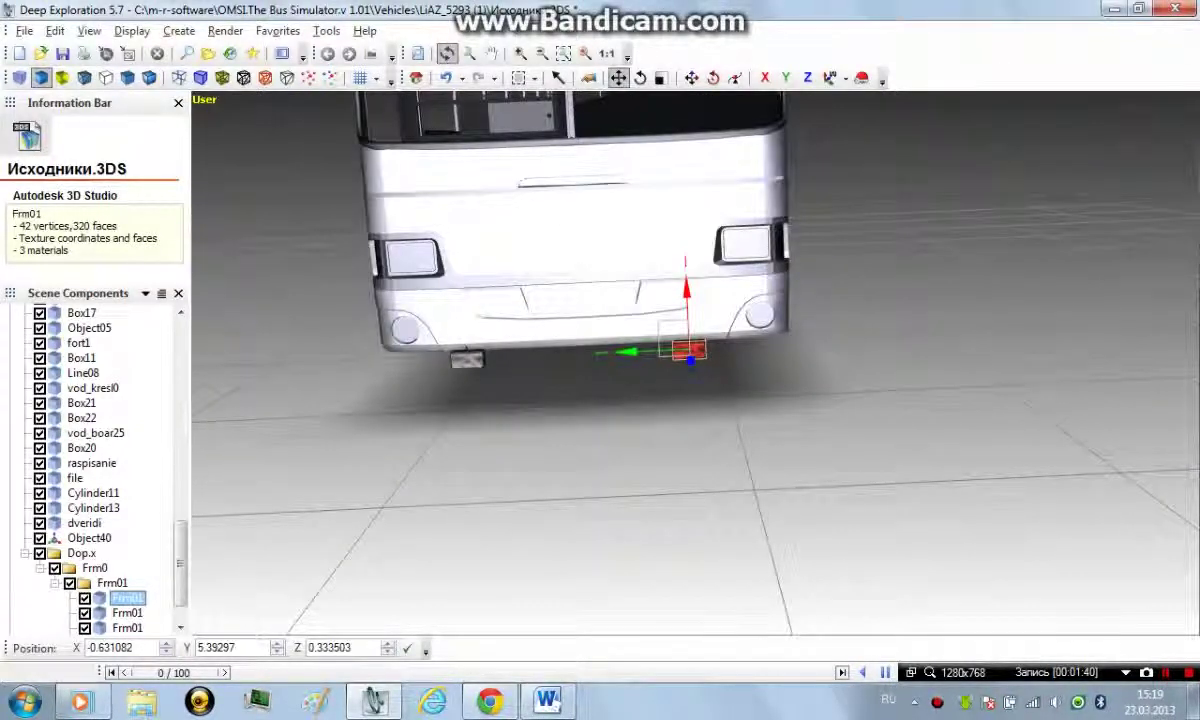
pyautogui.moveTo(640, 430); pyautogui.dragTo(650, 385)
pyautogui.scroll(3, 695, 362)
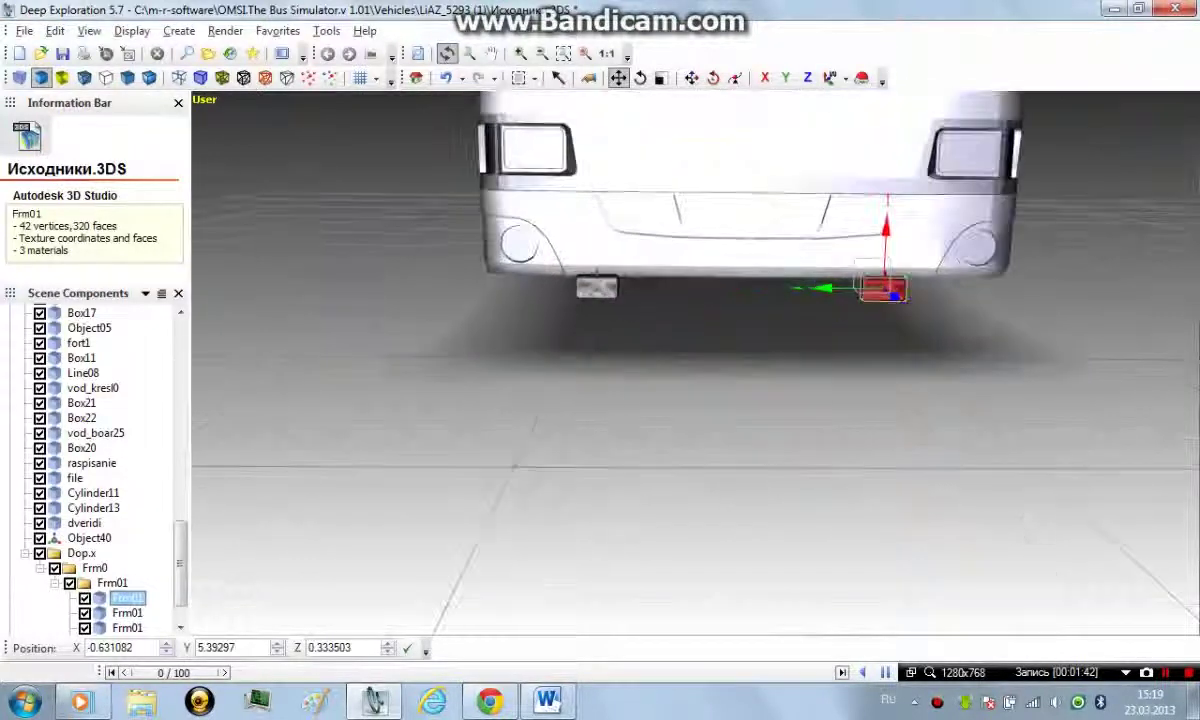
pyautogui.scroll(3, 695, 362)
pyautogui.moveTo(695, 362); pyautogui.dragTo(604, 410, button='middle')
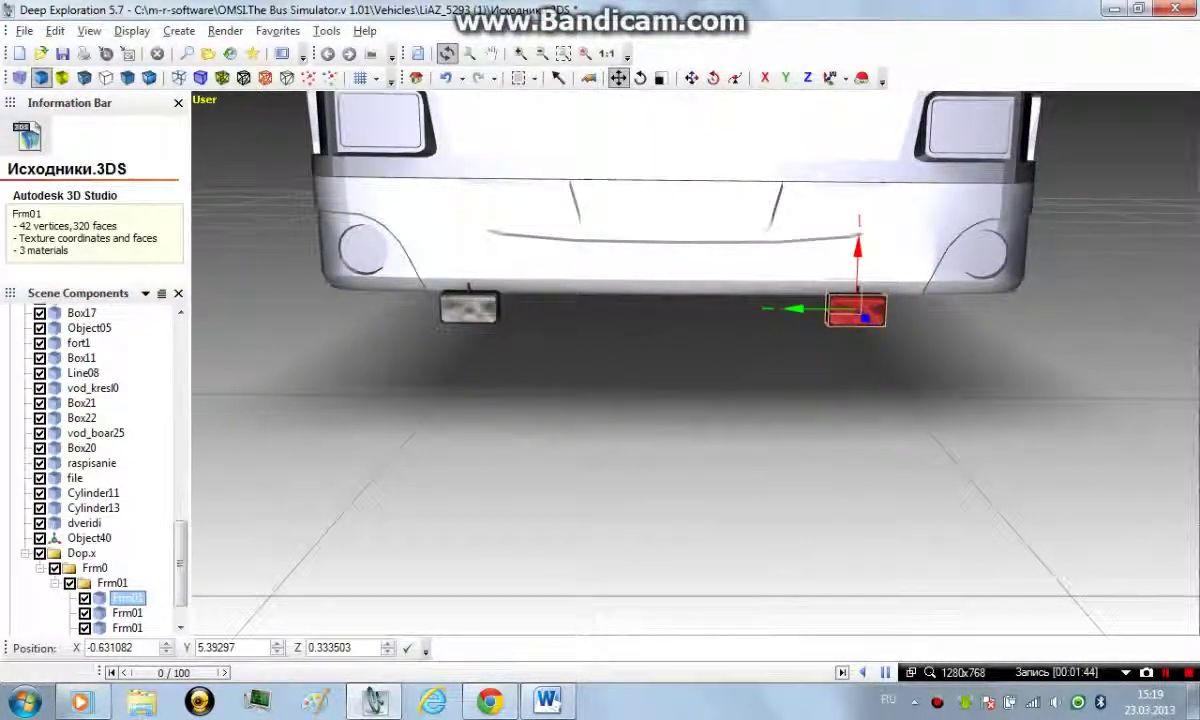
pyautogui.click(604, 420)
pyautogui.moveTo(421, 258); pyautogui.dragTo(925, 400)
pyautogui.moveTo(610, 400)
pyautogui.mouseDown()
pyautogui.moveTo(750, 375)
pyautogui.moveTo(685, 293)
pyautogui.moveTo(658, 375)
pyautogui.moveTo(600, 401)
pyautogui.mouseUp()
pyautogui.rightClick(460, 245)
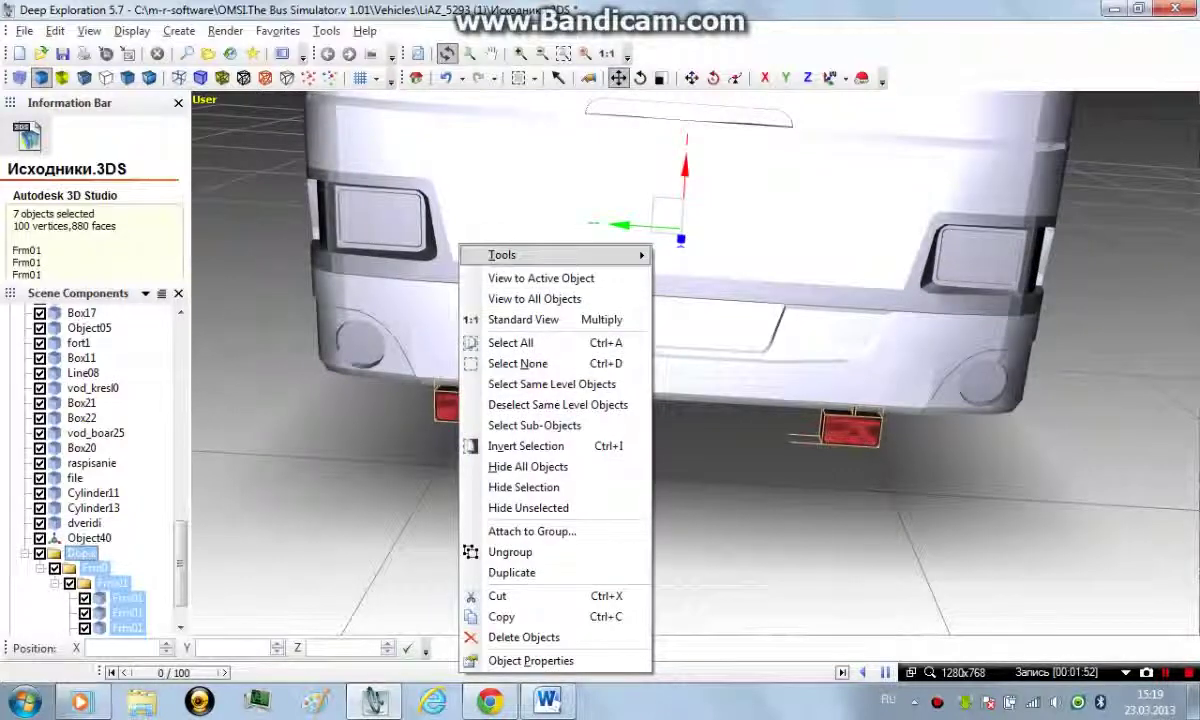
pyautogui.moveTo(560, 255)
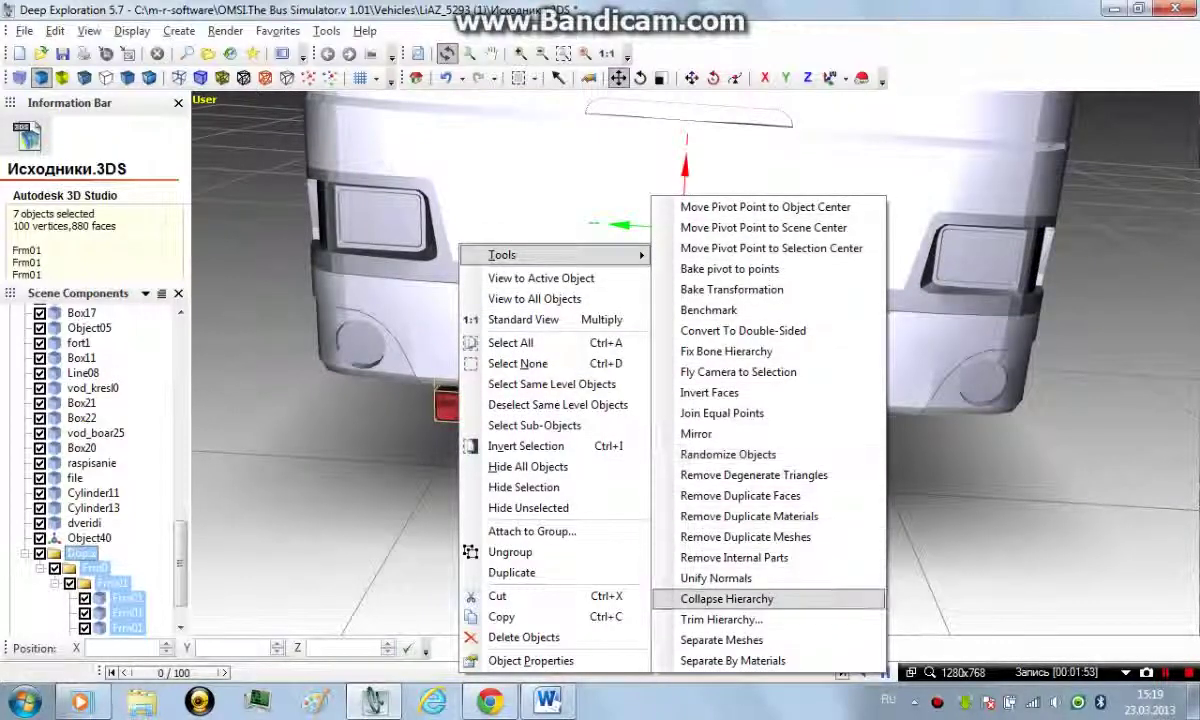
pyautogui.click(727, 598)
# Move the pivot point of the combined Dop.x fog light object to its object center.
pyautogui.rightClick(465, 326)
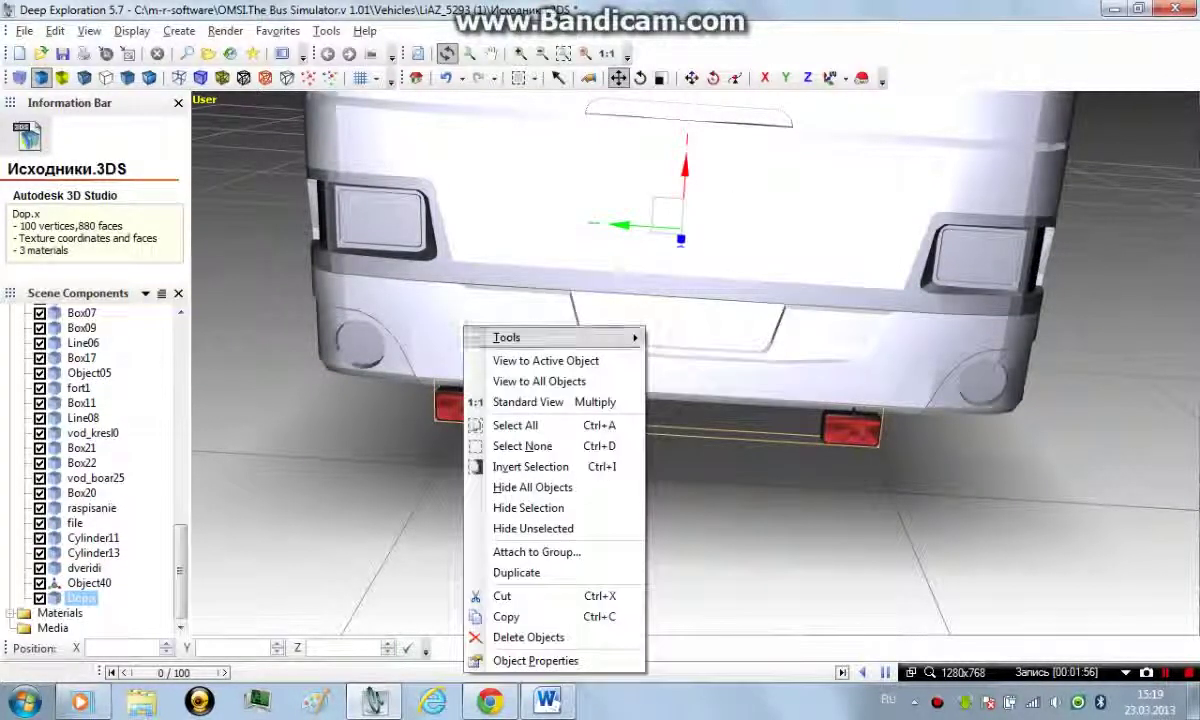
pyautogui.moveTo(520, 338)
pyautogui.click(745, 269)
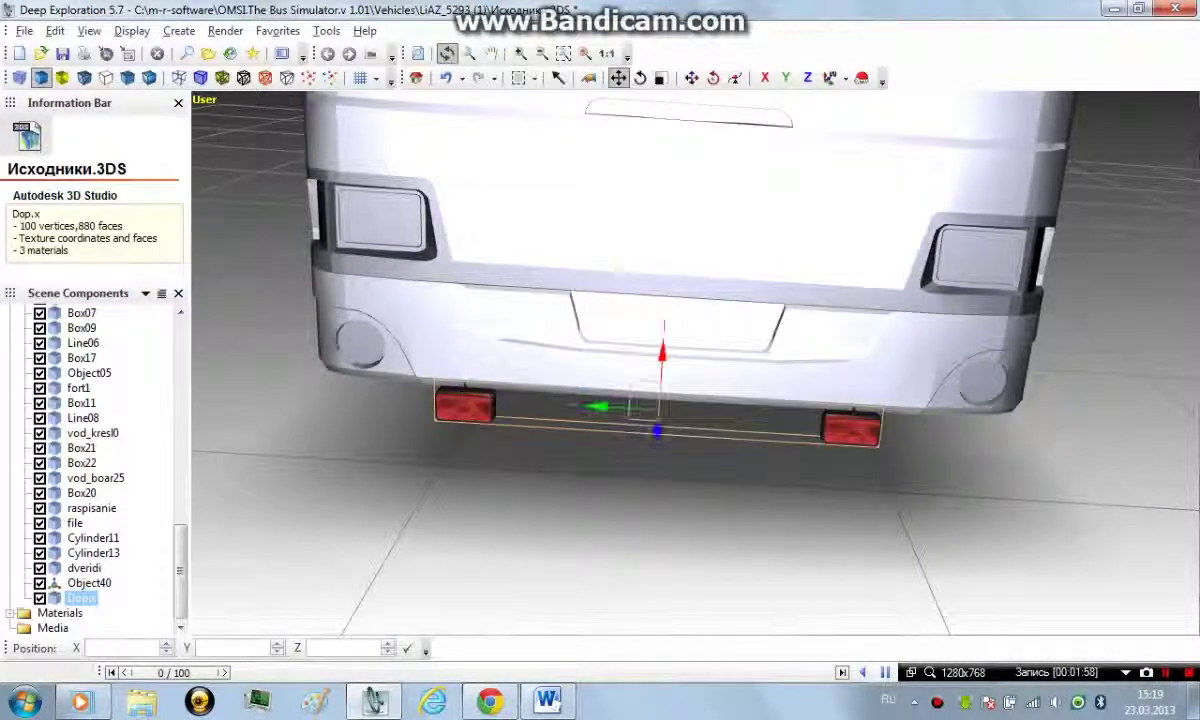
# Export only the active Dop.x fog light object to the desktop as a DirectX model named "FAR".
pyautogui.moveTo(740, 480); pyautogui.dragTo(580, 365)
pyautogui.moveTo(763, 270); pyautogui.dragTo(770, 250)
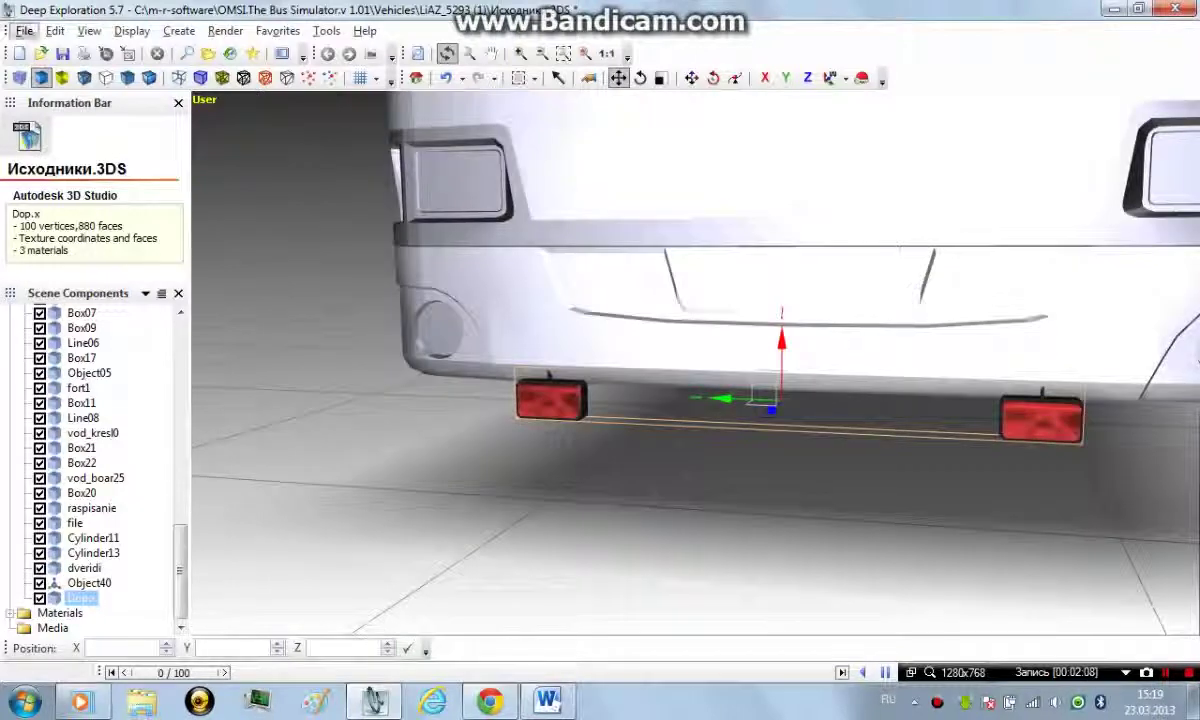
pyautogui.click(24, 31)
pyautogui.click(61, 135)
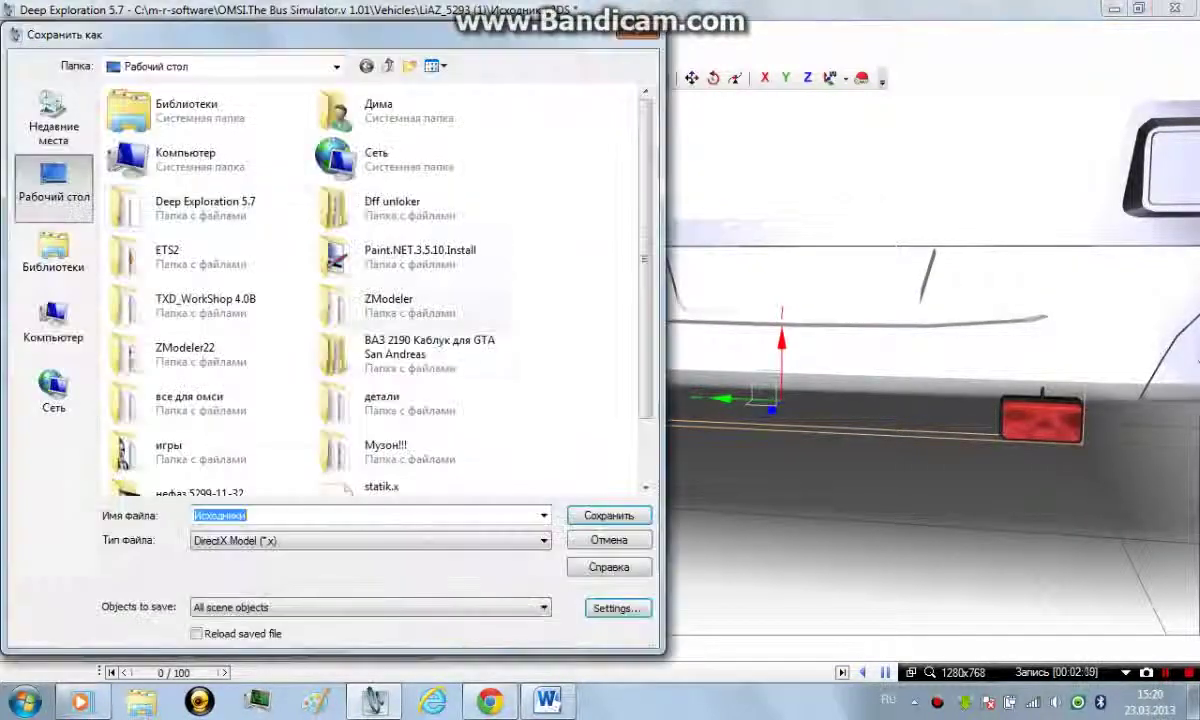
pyautogui.press('BackSpace')
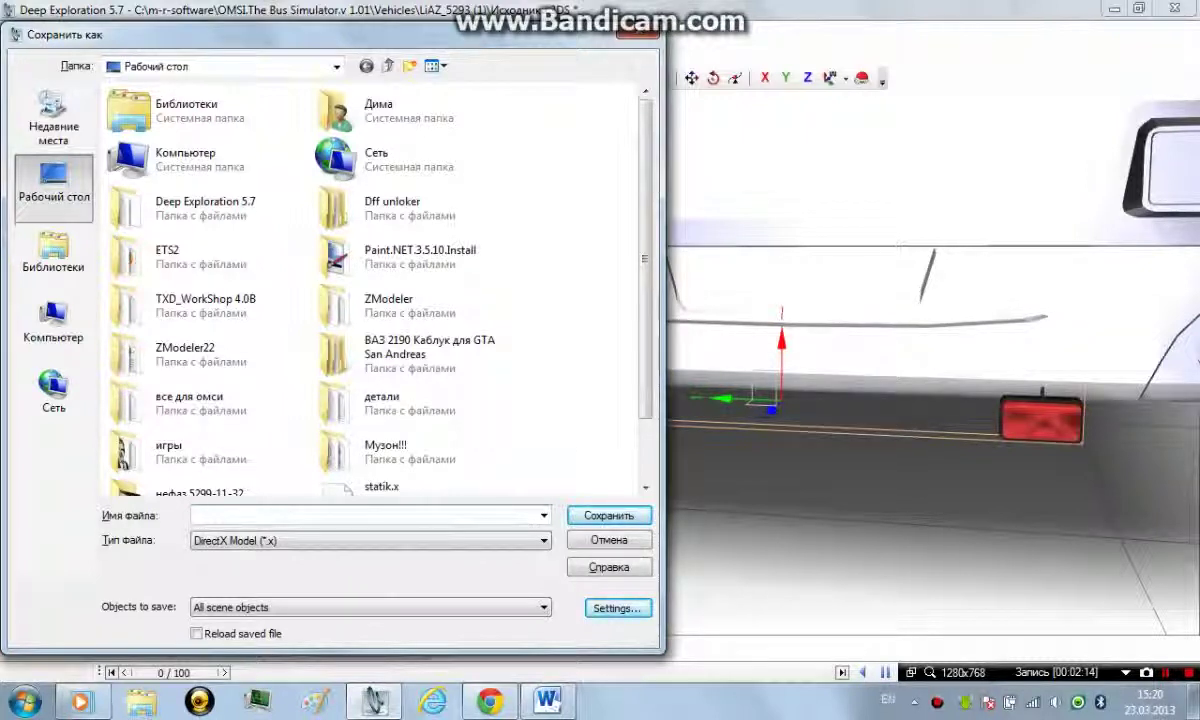
pyautogui.write('F')
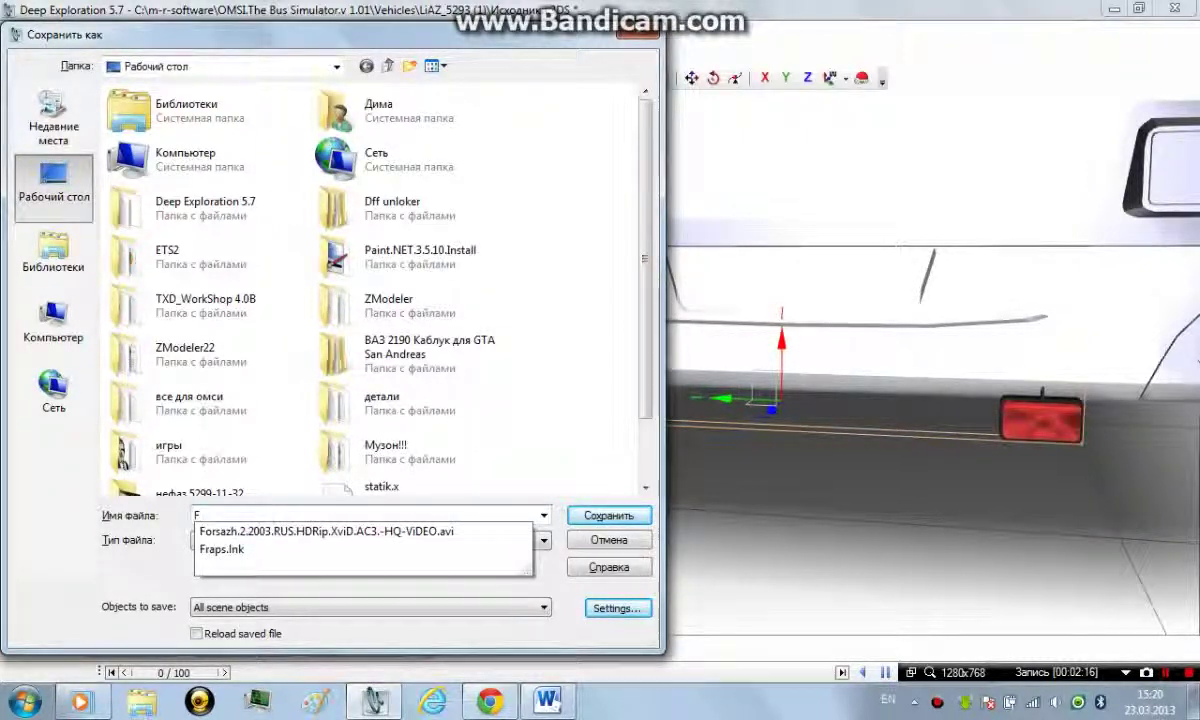
pyautogui.write('AR')
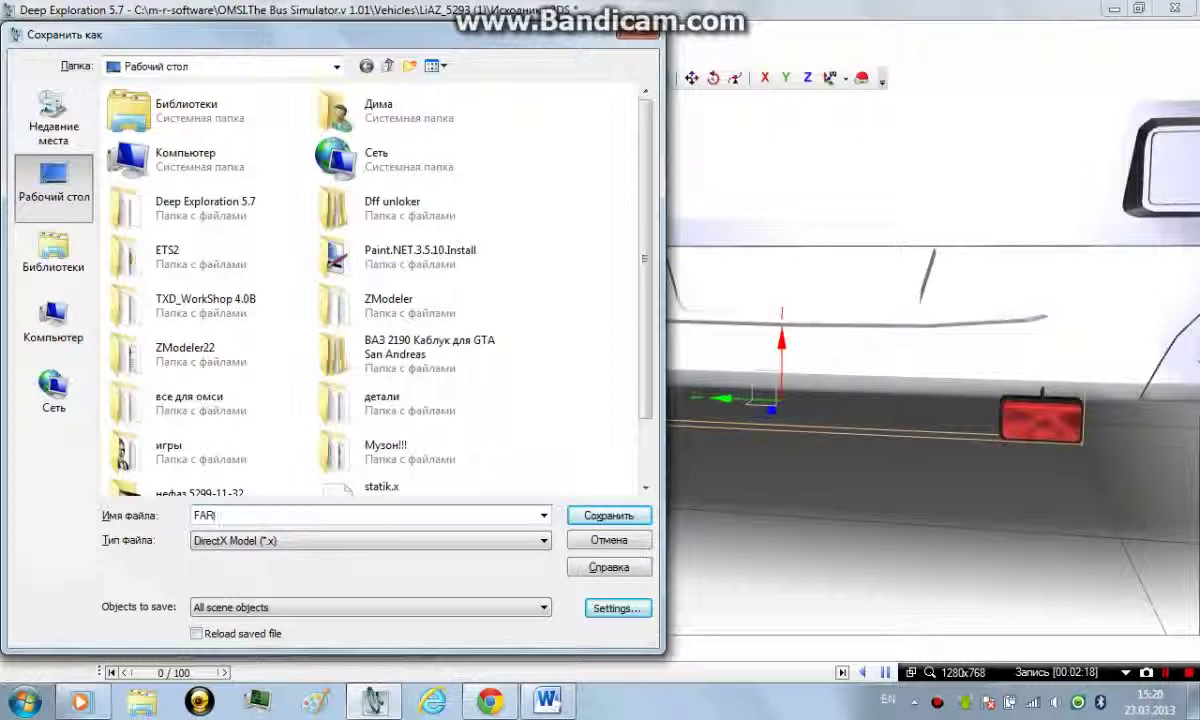
pyautogui.click(270, 607)
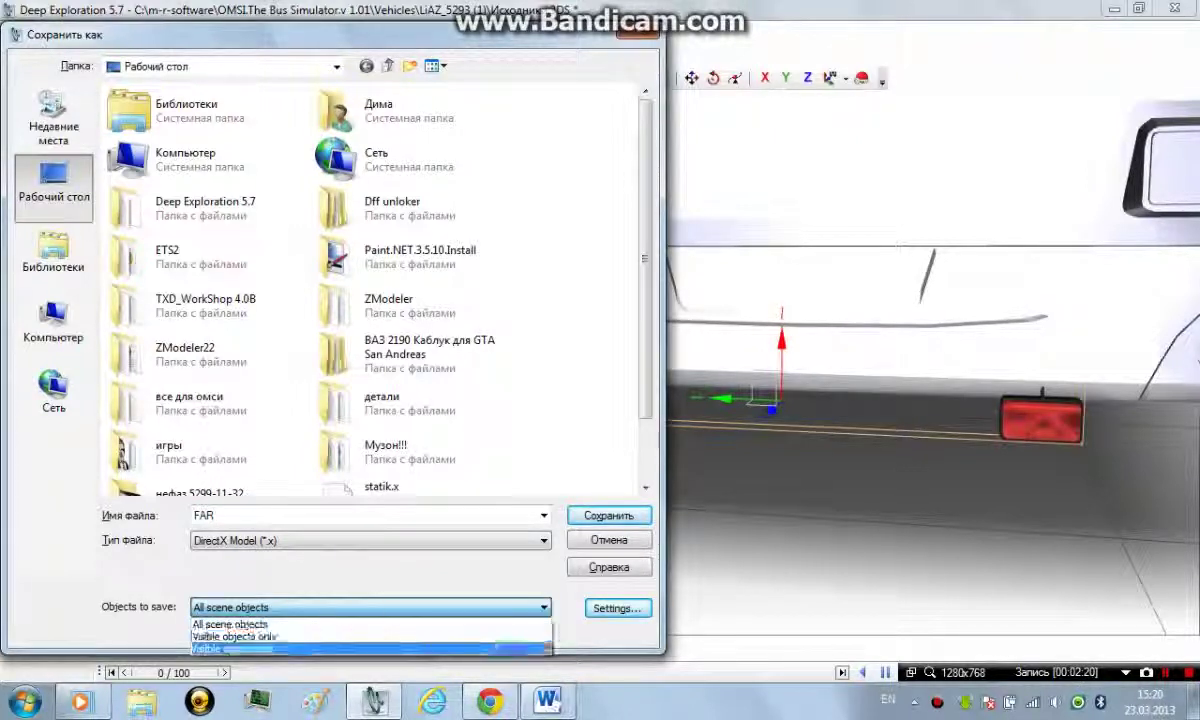
pyautogui.click(240, 648)
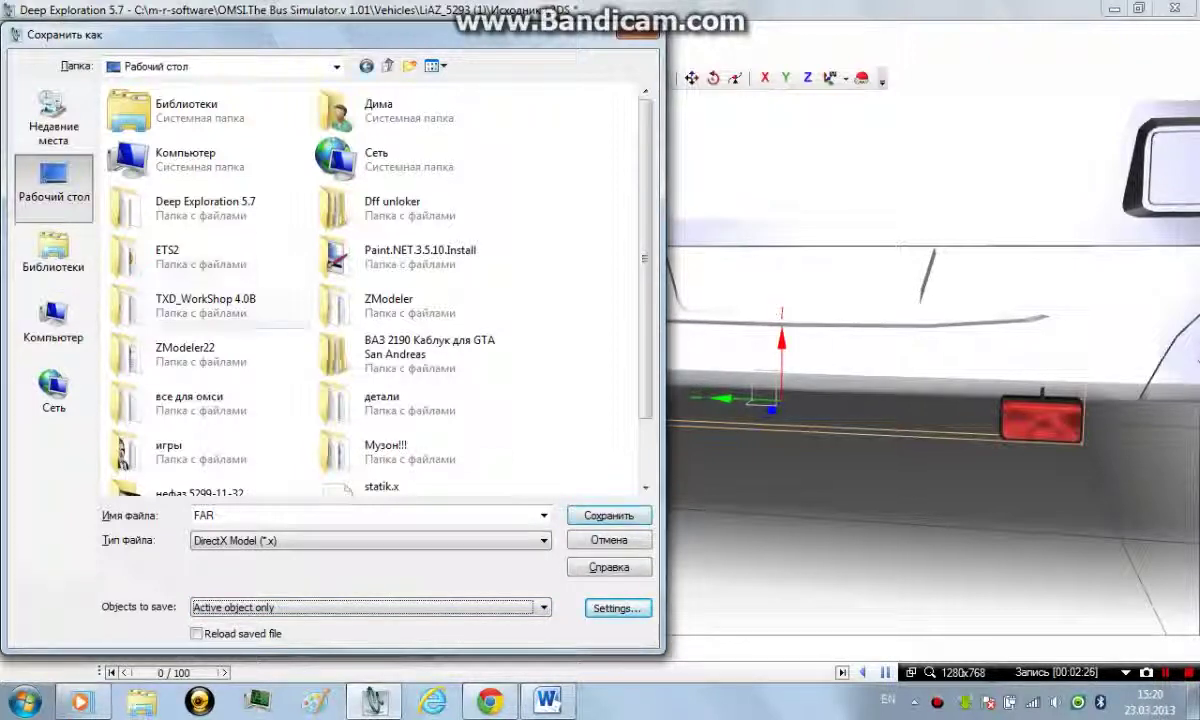
pyautogui.click(609, 516)
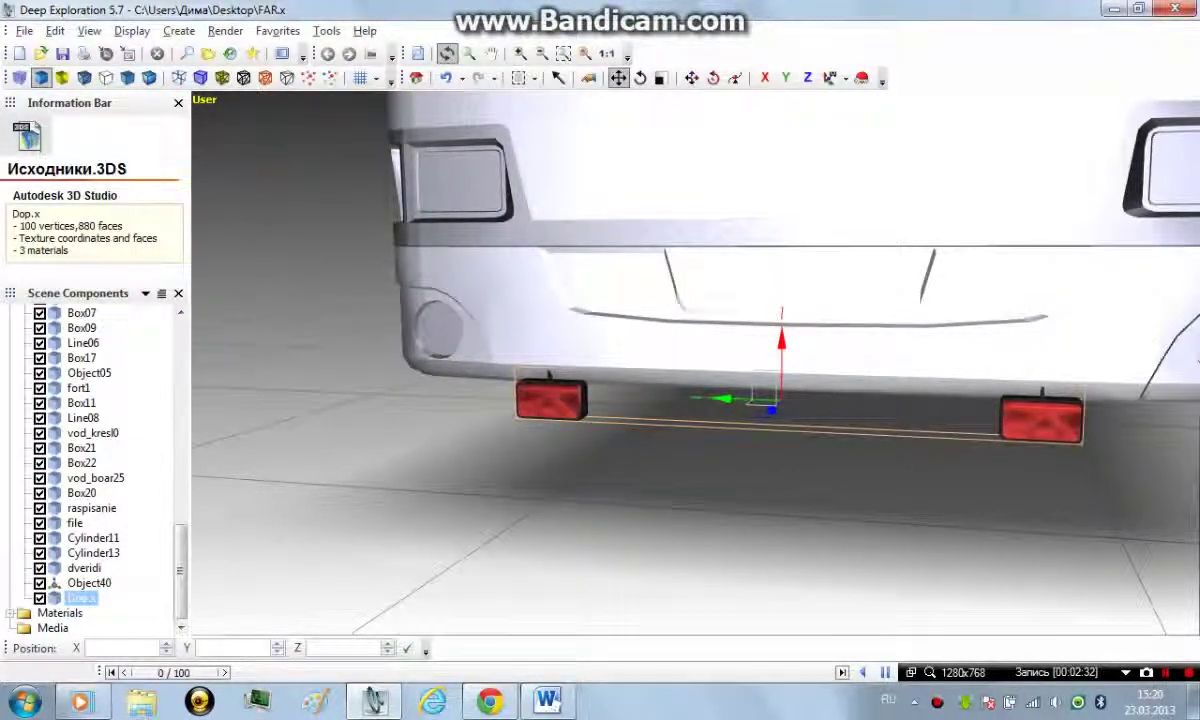
# Look over the bus front with the merged fog lights and exit Deep Exploration.
pyautogui.scroll(3, 695, 363)
pyautogui.scroll(-6, 695, 363)
pyautogui.moveTo(695, 363); pyautogui.dragTo(600, 392)
pyautogui.click(1175, 8)
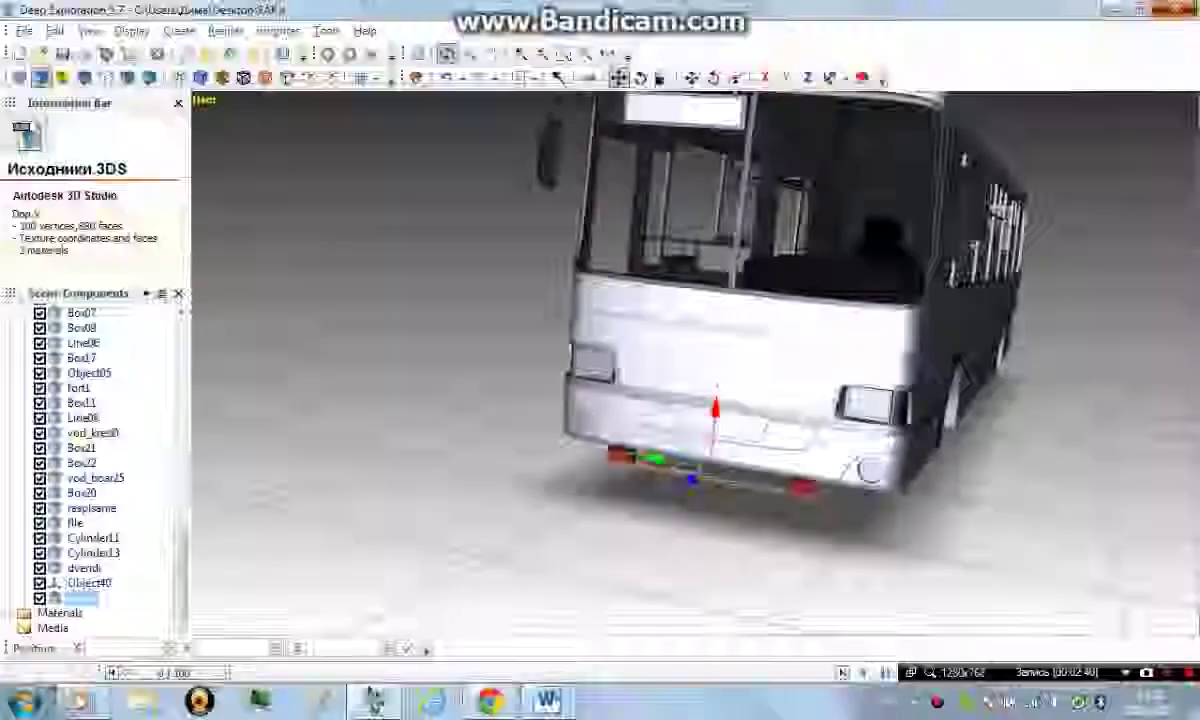
pyautogui.press('Return')
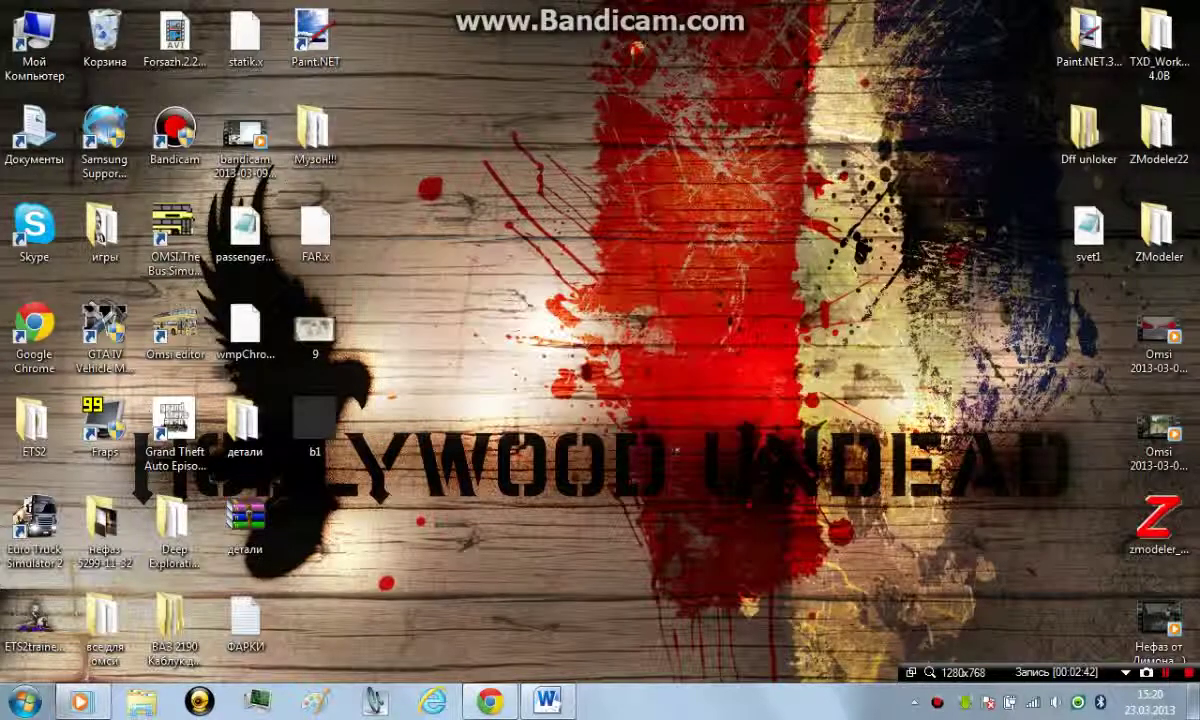
# Add the line "ТЕПЕРЬ КОНВЕРТИМ И ПРОПИСЫВАЕМ" under the existing text in the Word document and minimize it.
pyautogui.click(547, 701)
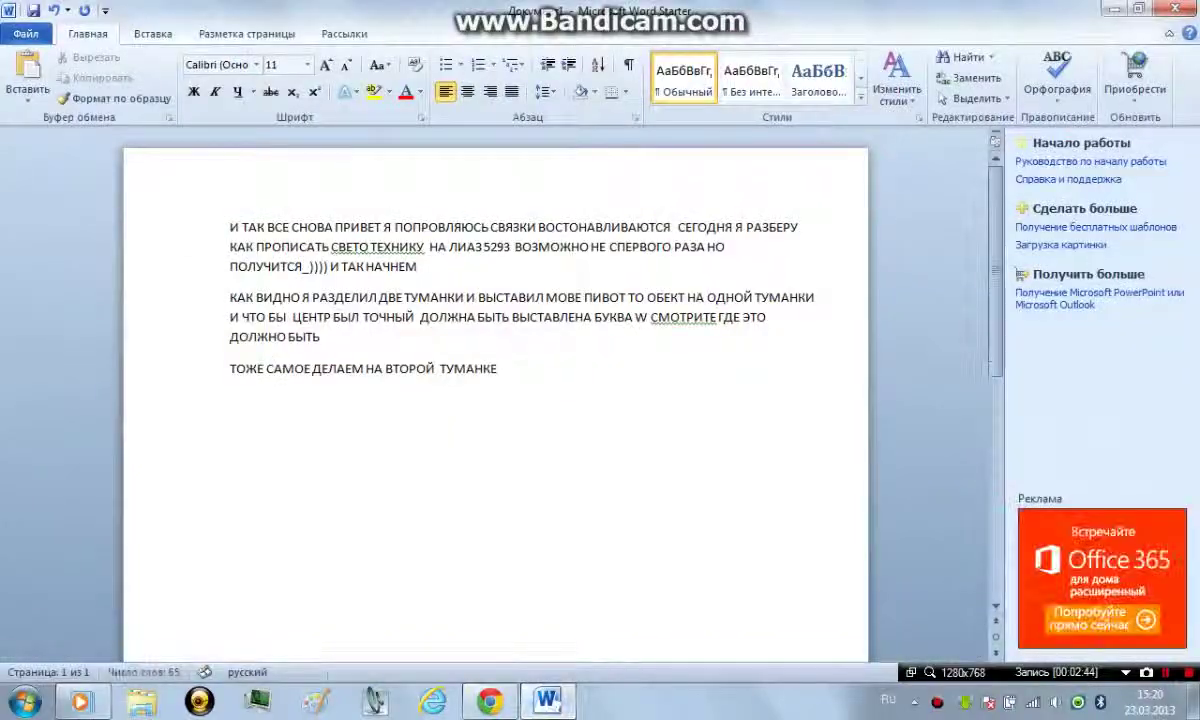
pyautogui.press('Return')
pyautogui.write('ТЕПЕ')
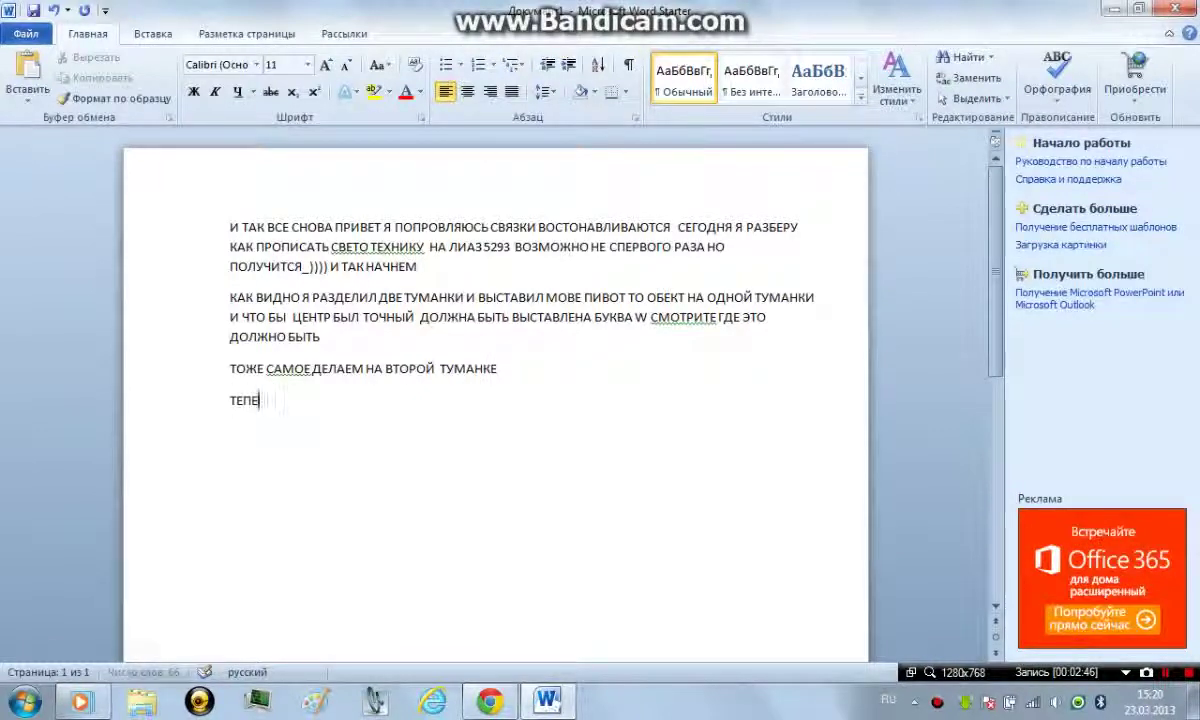
pyautogui.write('Р КОН')
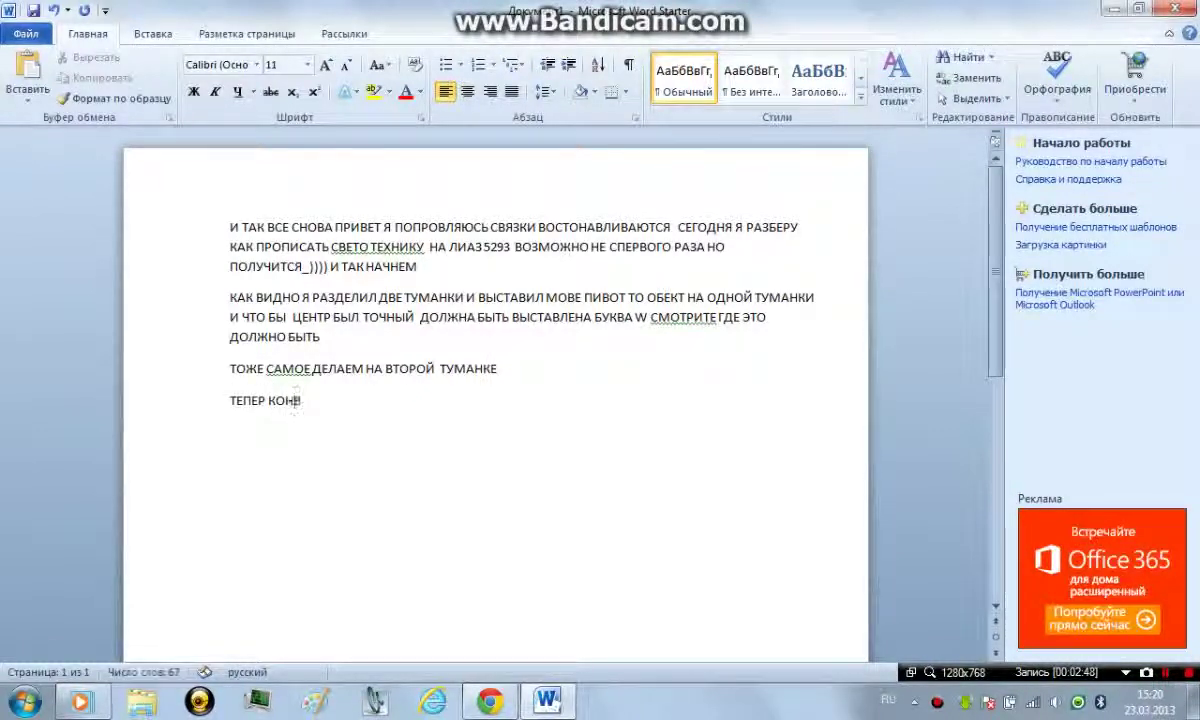
pyautogui.write('ВЕРТИМ И П')
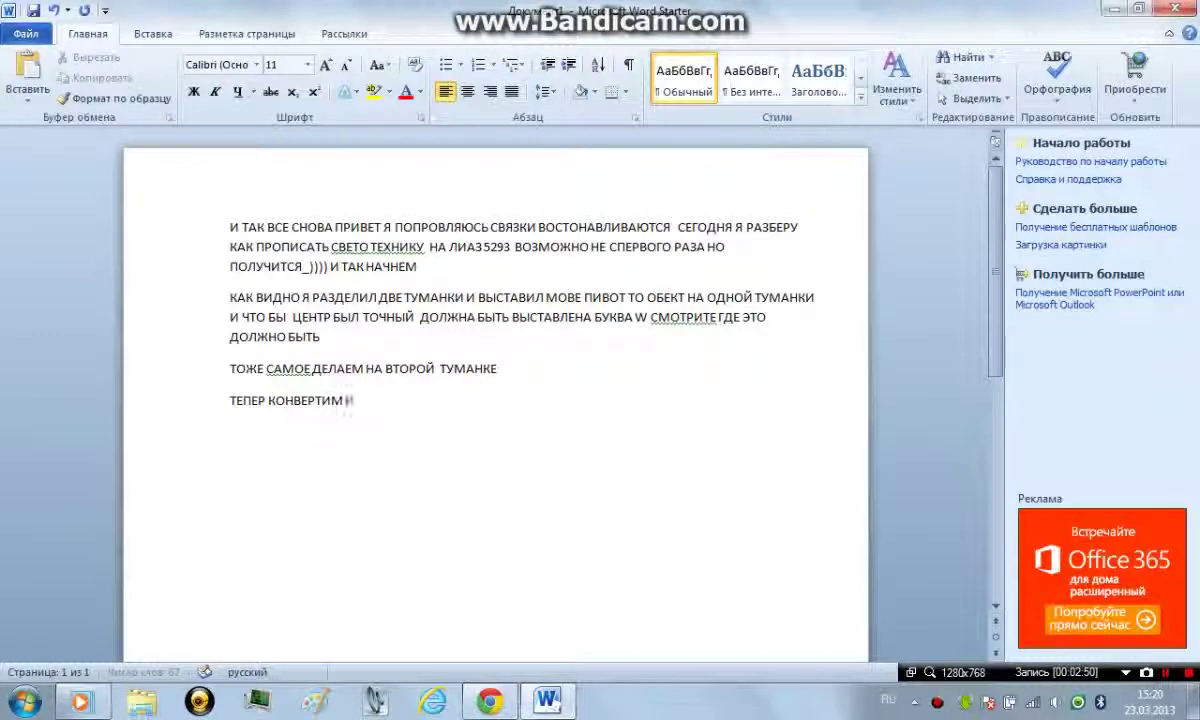
pyautogui.write('РОПИСЫ')
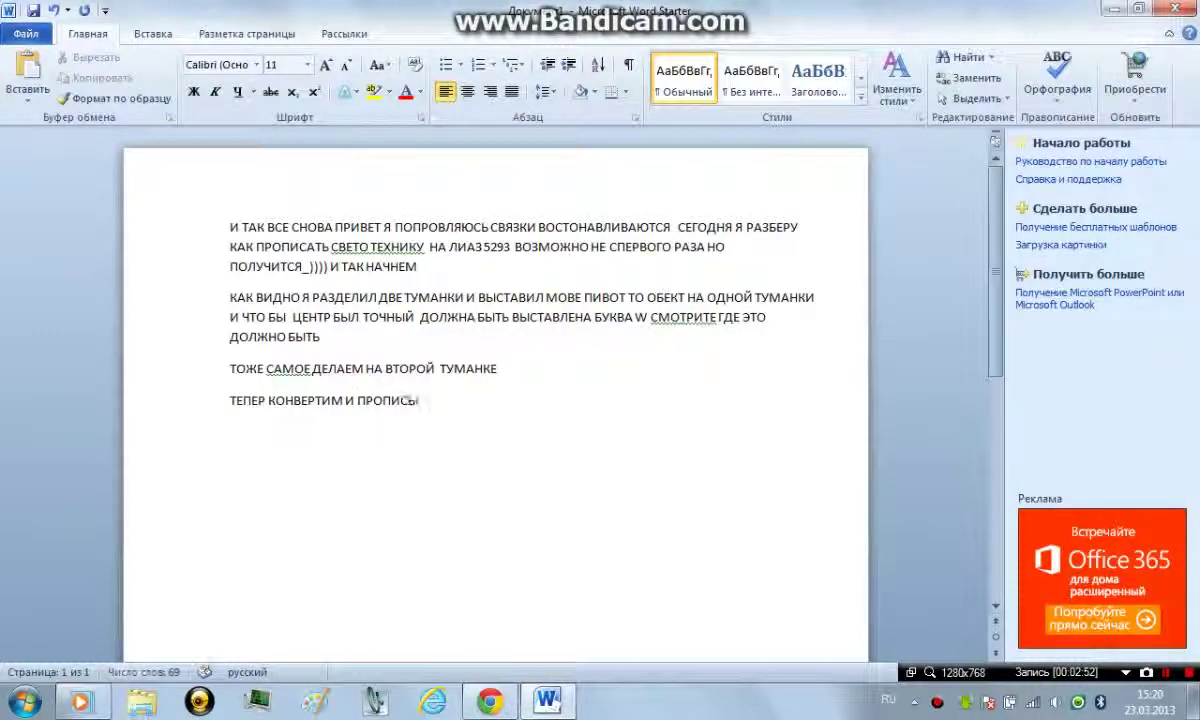
pyautogui.write('ВАЕМ')
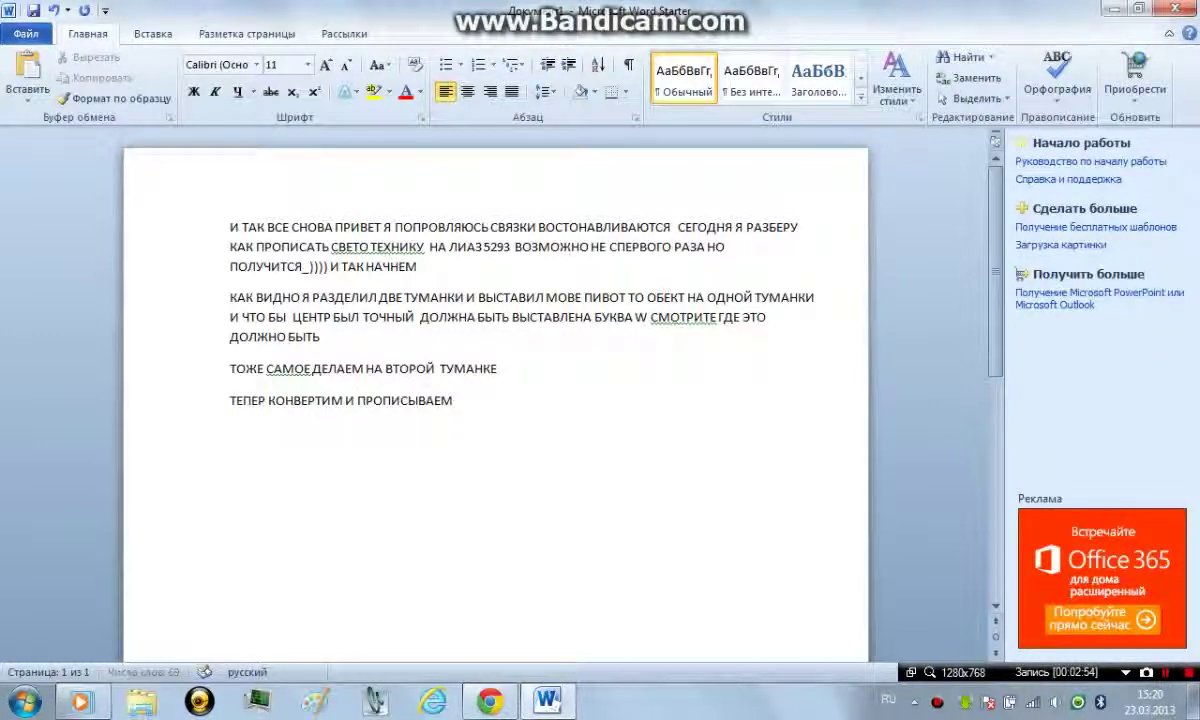
pyautogui.press('Return')
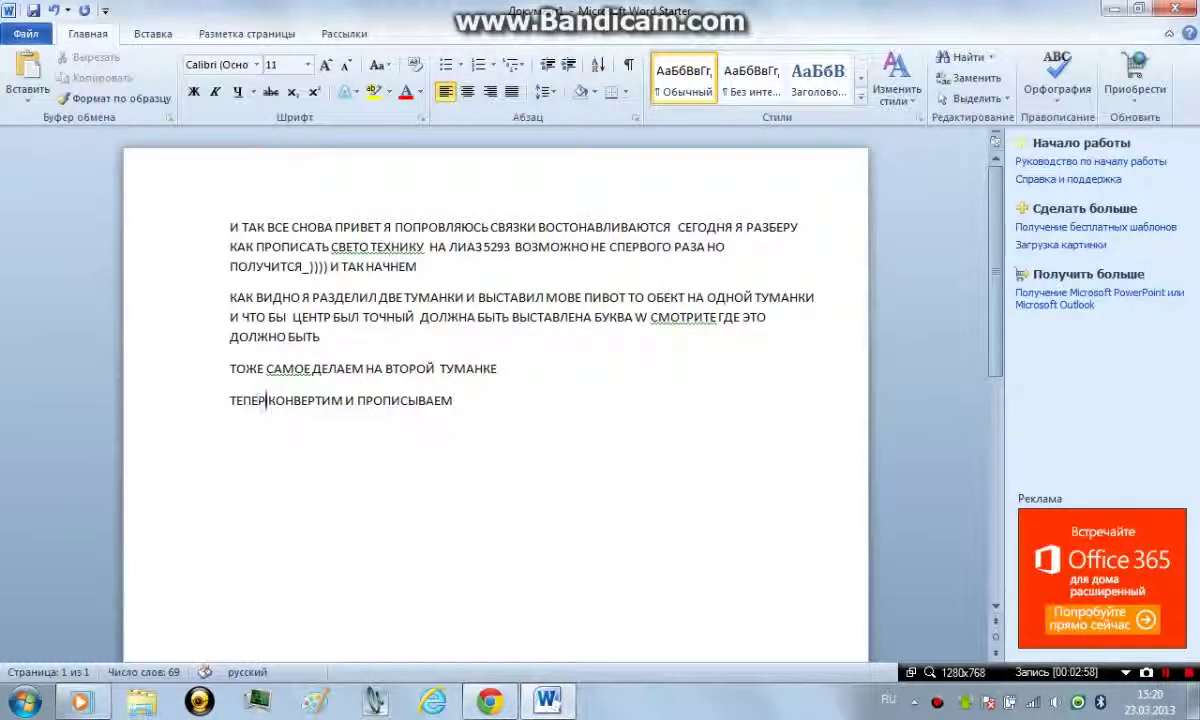
pyautogui.write('Ь')
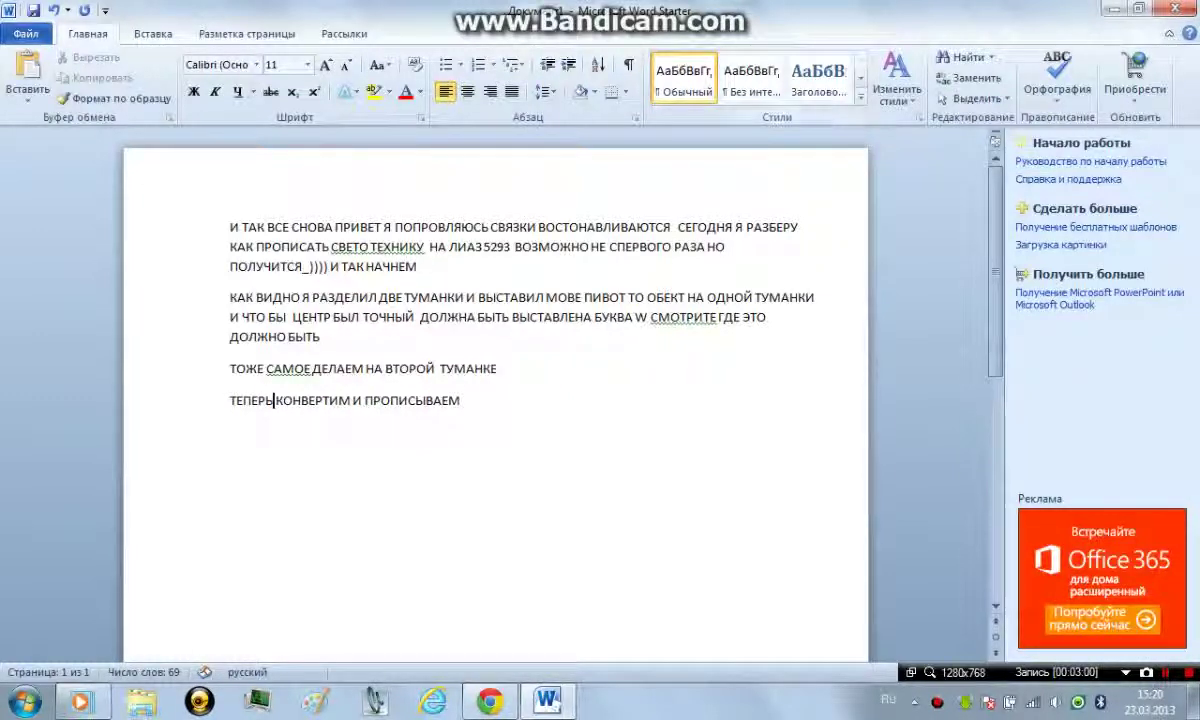
pyautogui.click(1114, 9)
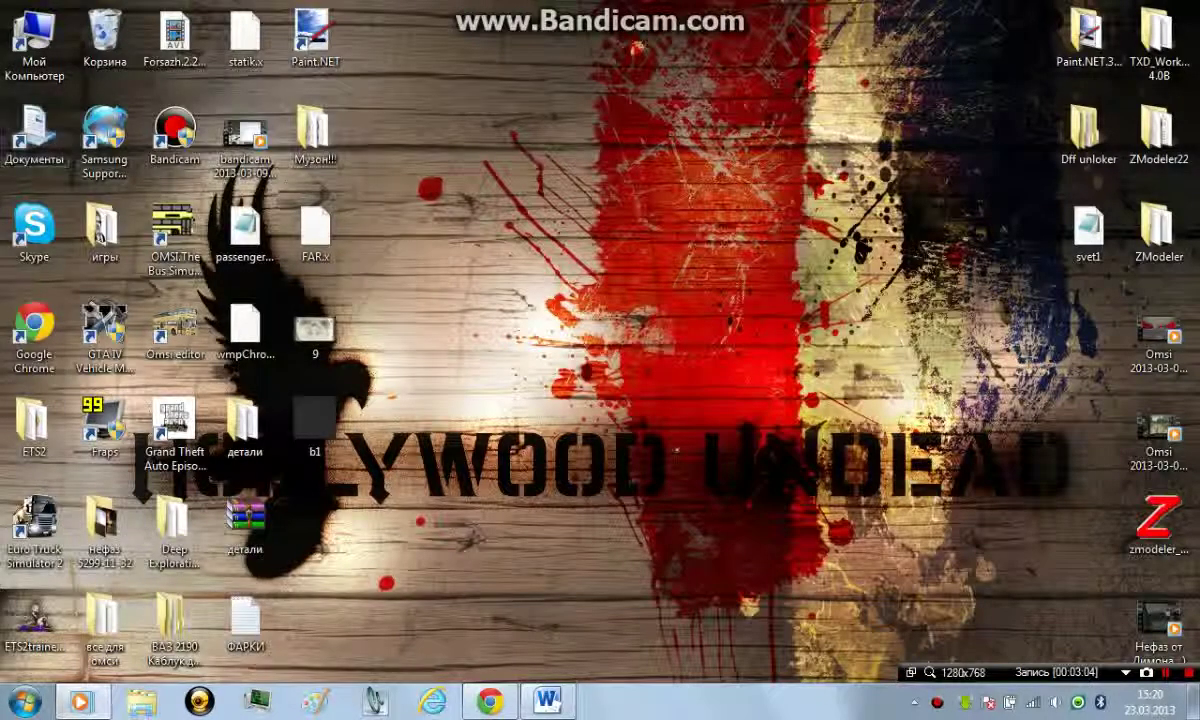
# Open the OMSI.The Bus Simulator.v 1.01 folder in m-r-software on drive C:, keeping the desktop files visible beside the window.
pyautogui.doubleClick(35, 42)
pyautogui.doubleClick(367, 284)
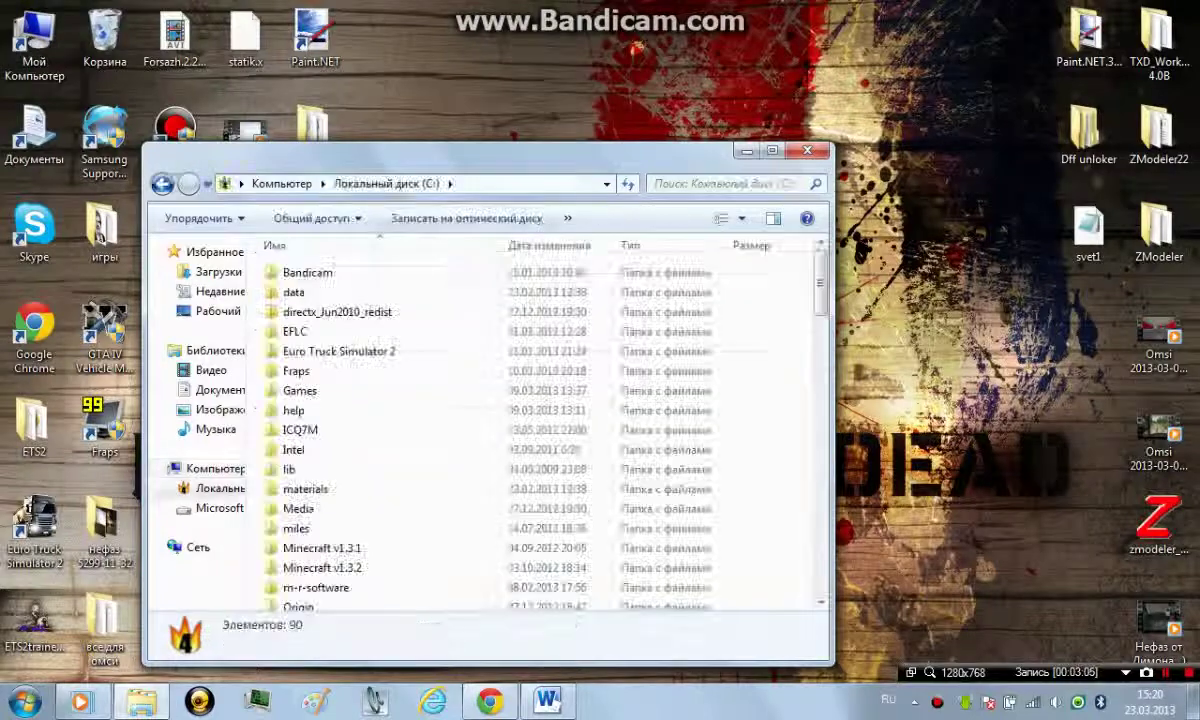
pyautogui.moveTo(470, 156); pyautogui.dragTo(1199, 150)
pyautogui.scroll(-4, 775, 225)
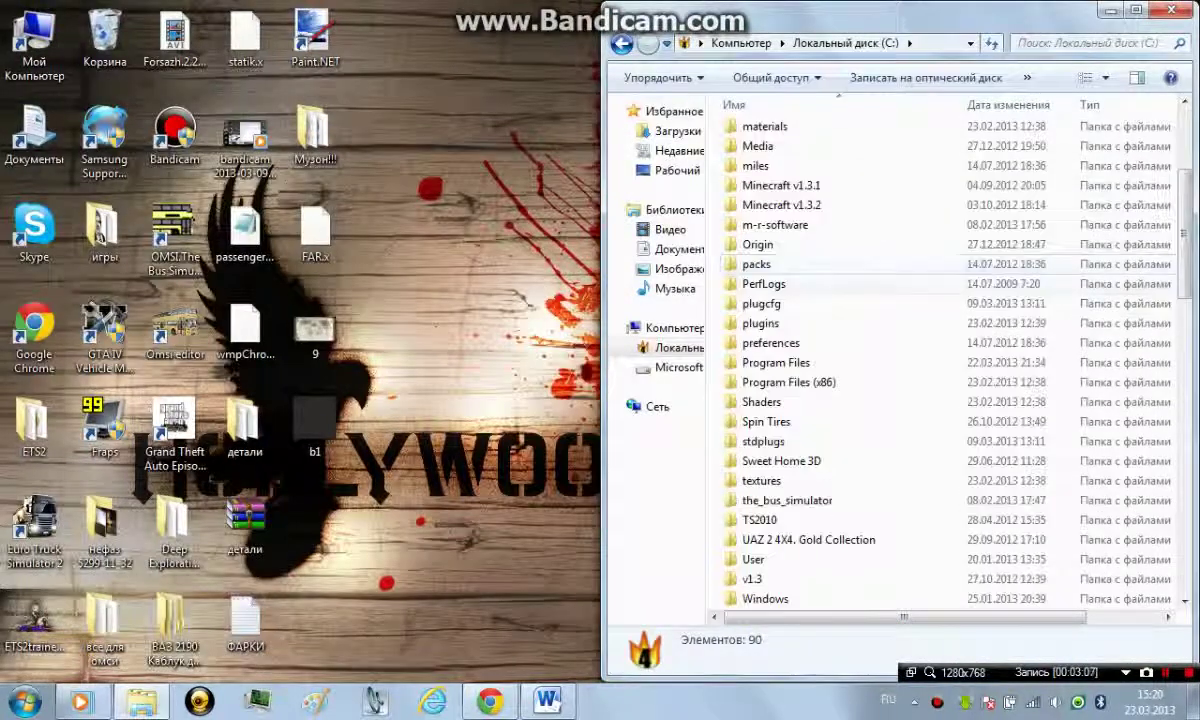
pyautogui.doubleClick(775, 225)
pyautogui.doubleClick(790, 126)
pyautogui.scroll(-5, 780, 323)
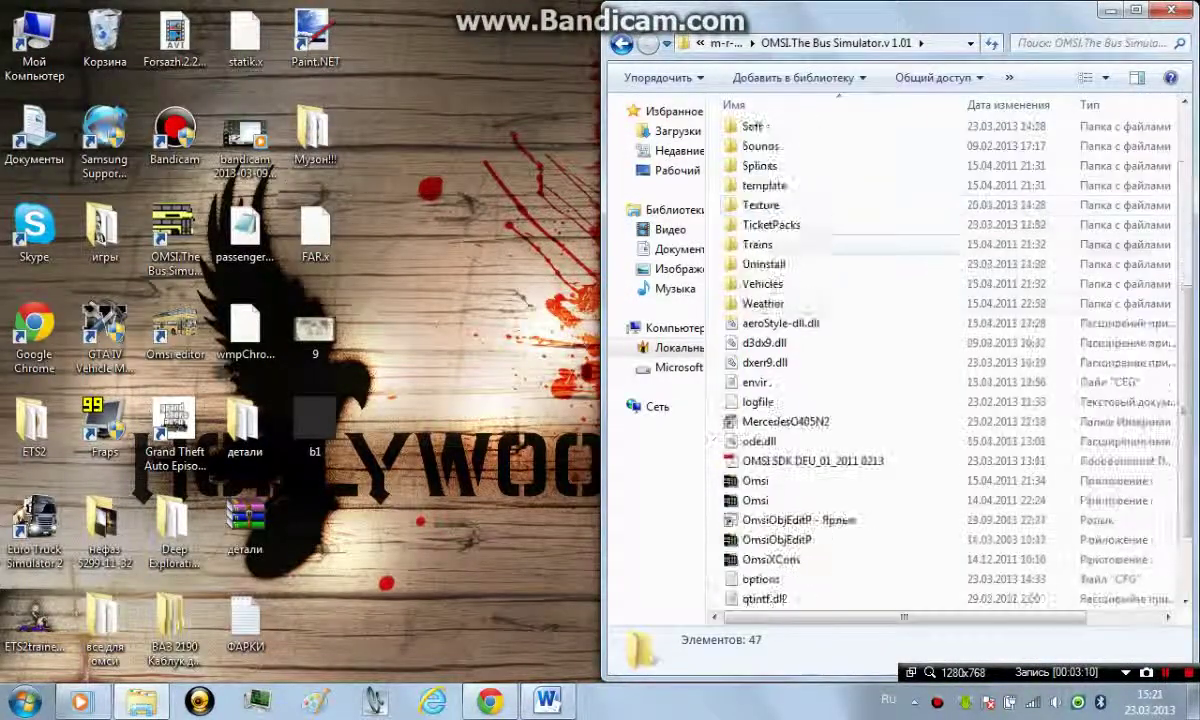
pyautogui.doubleClick(762, 284)
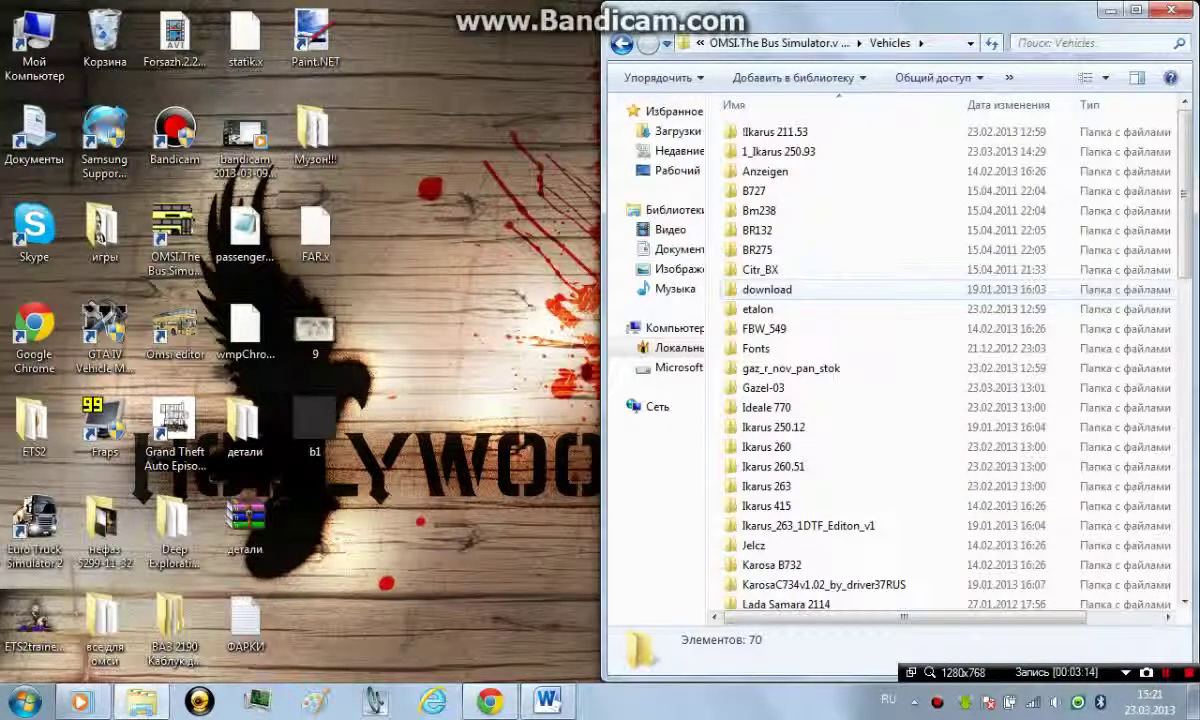
pyautogui.scroll(-3, 762, 289)
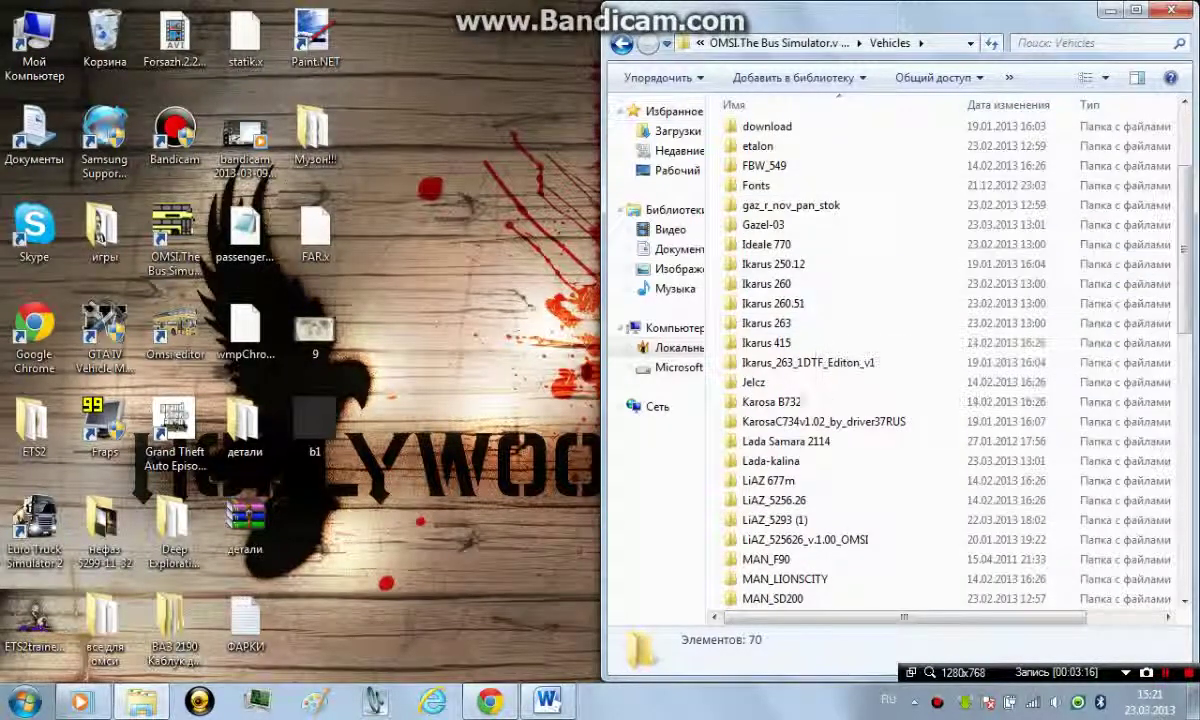
pyautogui.click(622, 44)
# Launch OmsiXConv from the OMSI folder and turn off its X-File: z up and Remove Specular options.
pyautogui.scroll(-7, 800, 470)
pyautogui.click(772, 461)
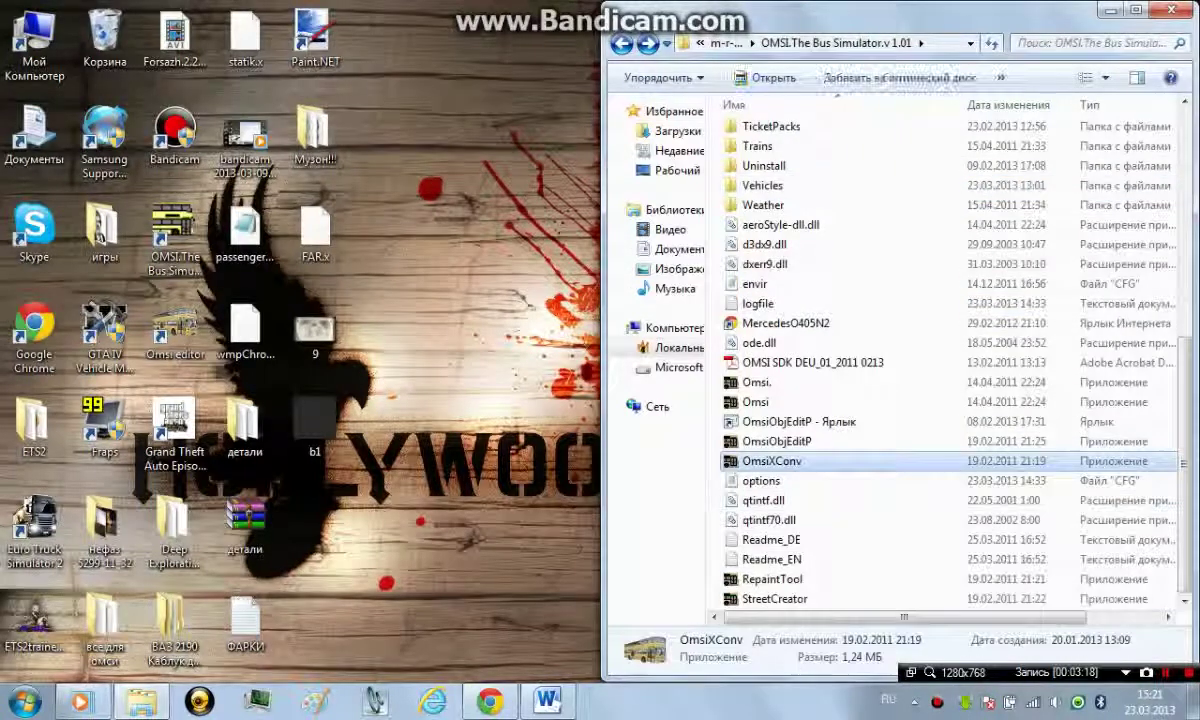
pyautogui.doubleClick(772, 461)
pyautogui.click(387, 273)
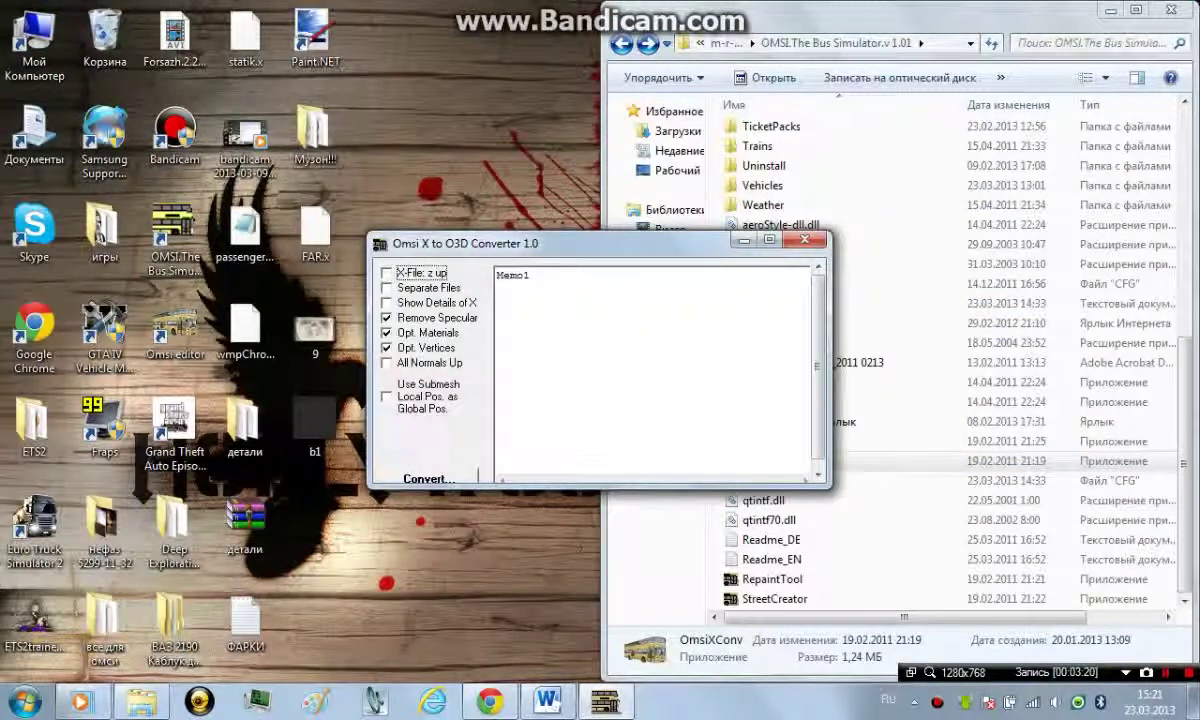
pyautogui.click(387, 318)
# Convert FAR.x from the desktop to O3D format and close the converter.
pyautogui.click(429, 478)
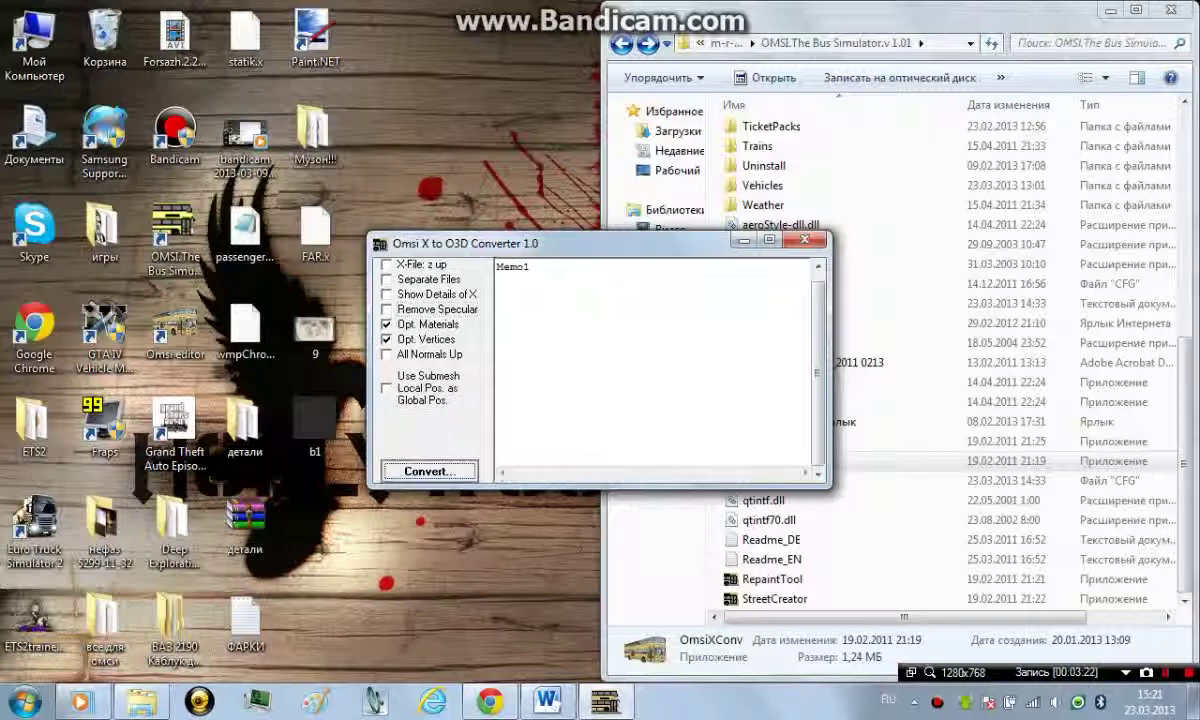
pyautogui.scroll(-3, 945, 305)
pyautogui.scroll(-3, 945, 305)
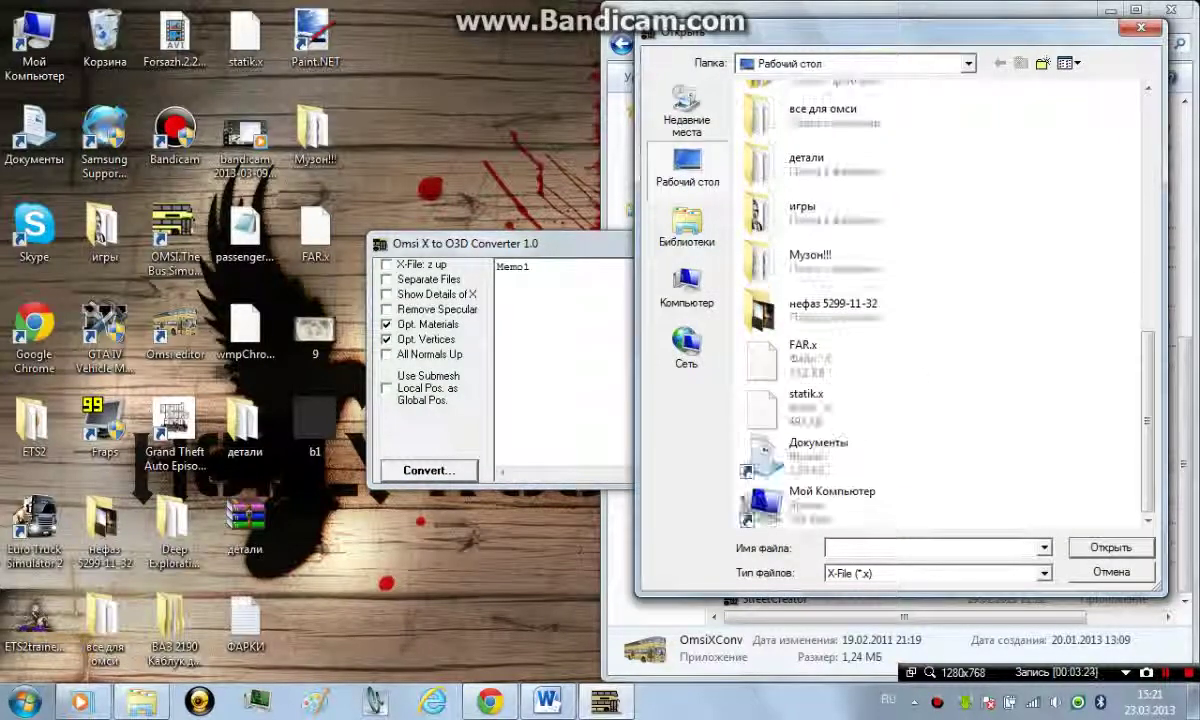
pyautogui.doubleClick(862, 357)
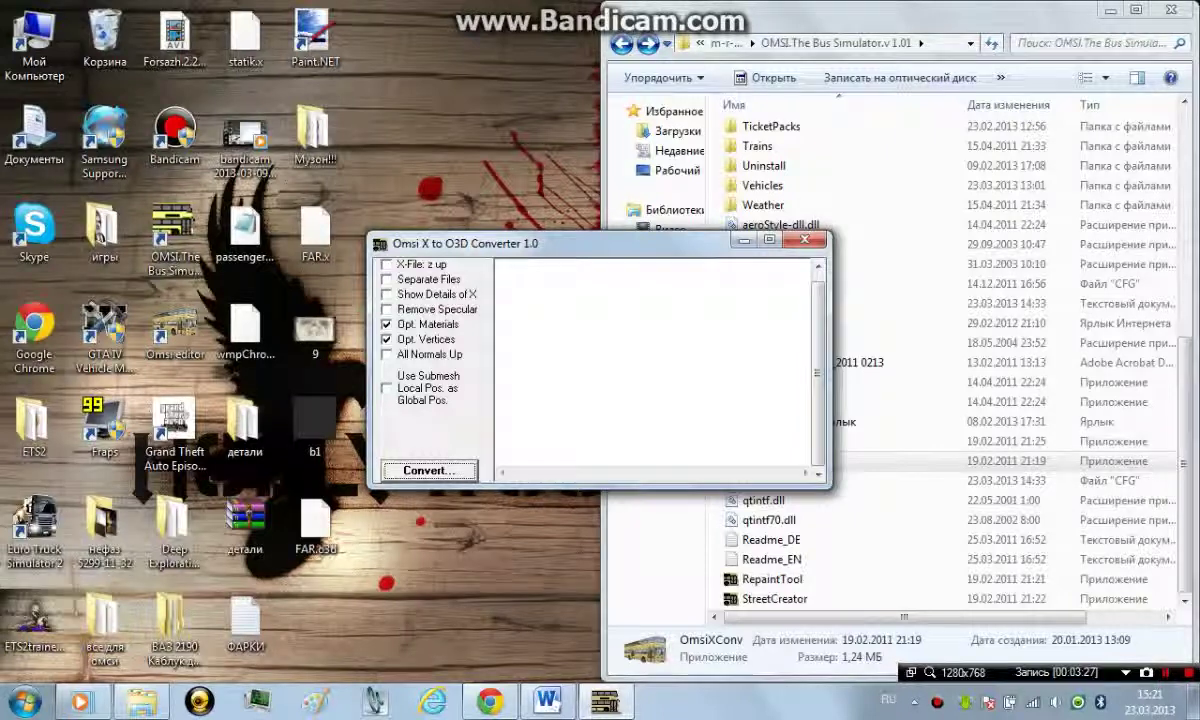
pyautogui.click(805, 240)
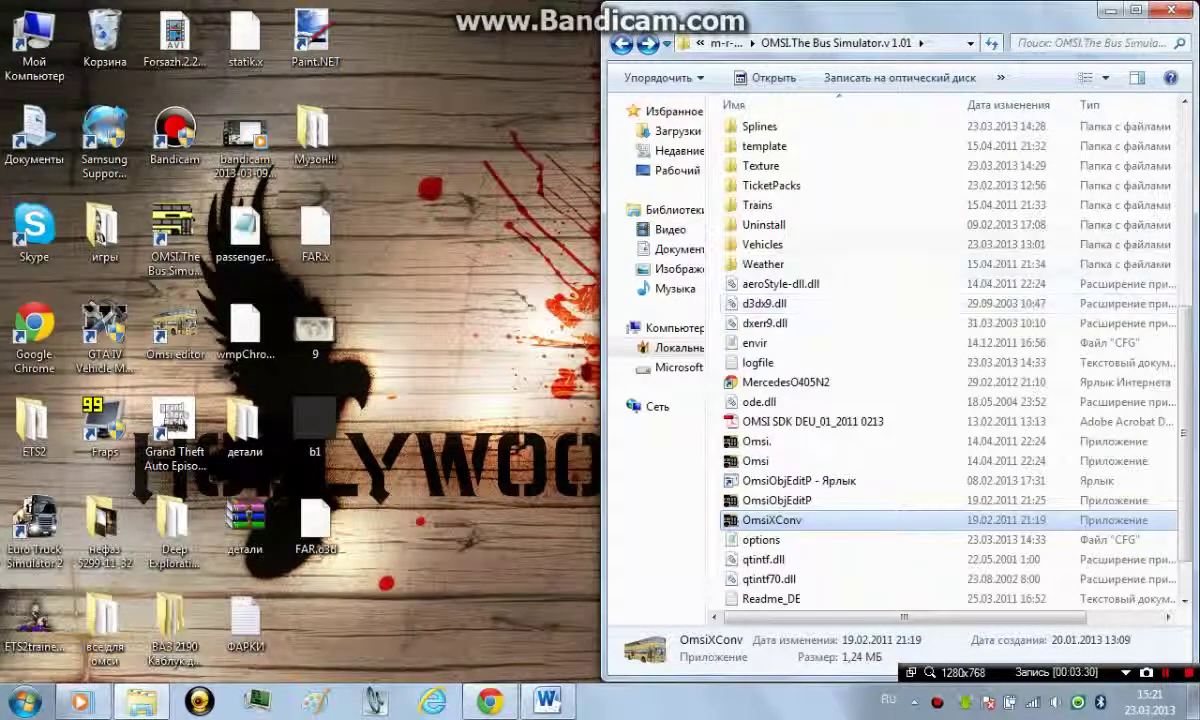
# Open the Mers-kolxoz configuration file in the Model folder of LiAZ 5293, under Vehicles and LiAZ_5293 (1).
pyautogui.doubleClick(762, 244)
pyautogui.scroll(-1, 775, 560)
pyautogui.scroll(-3, 770, 560)
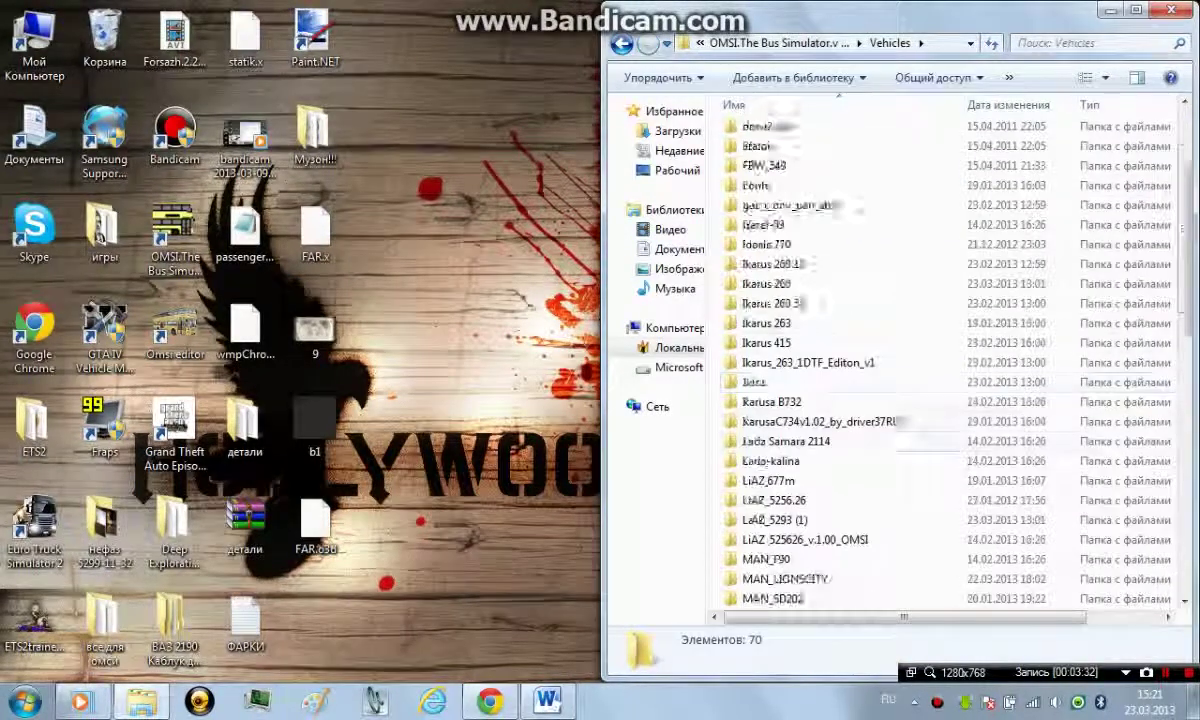
pyautogui.doubleClick(775, 463)
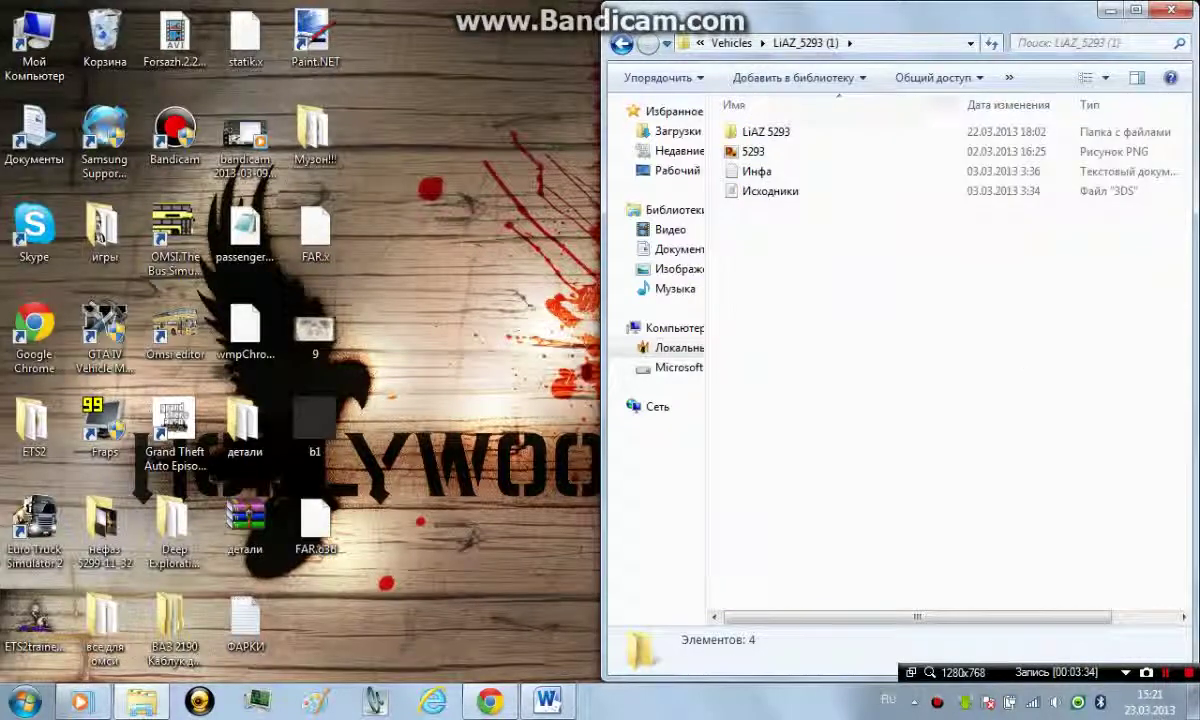
pyautogui.doubleClick(766, 132)
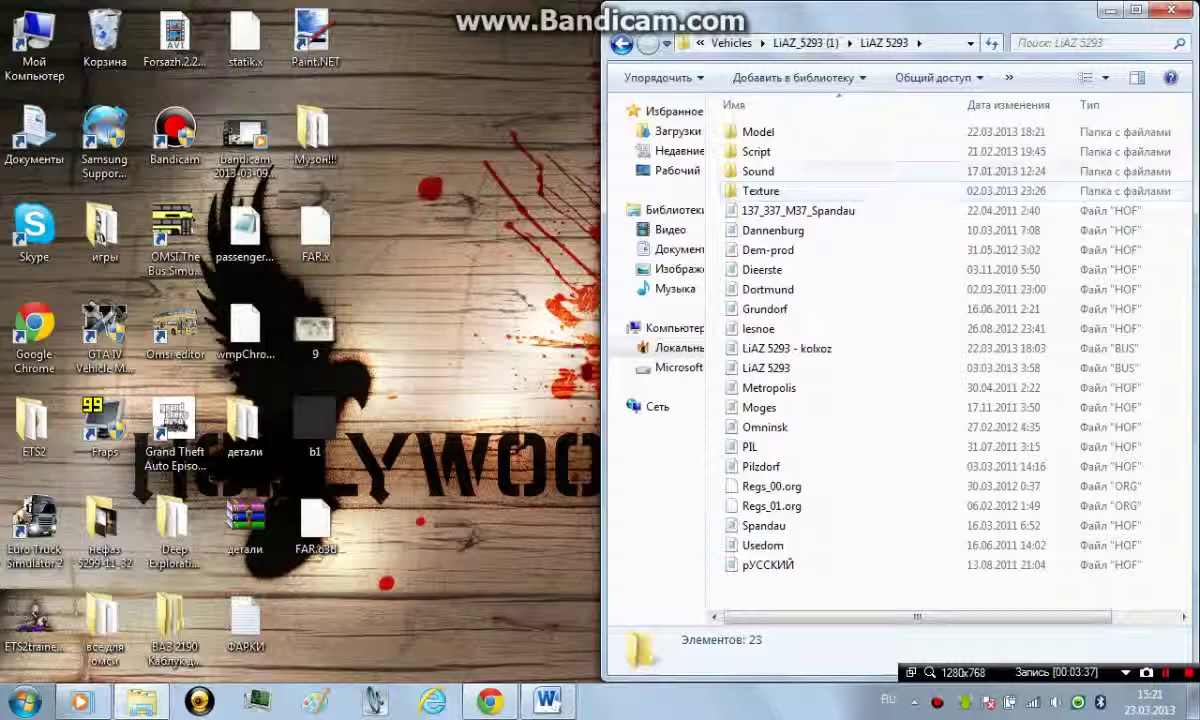
pyautogui.click(759, 132)
pyautogui.press('Return')
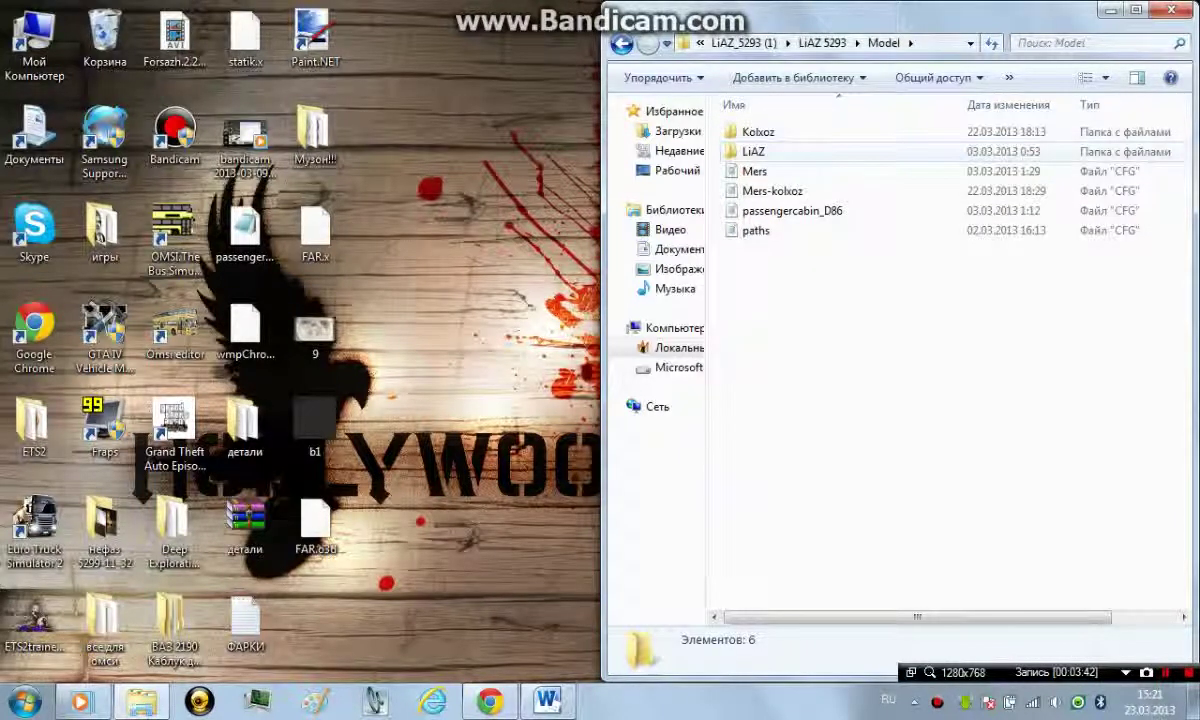
pyautogui.doubleClick(772, 190)
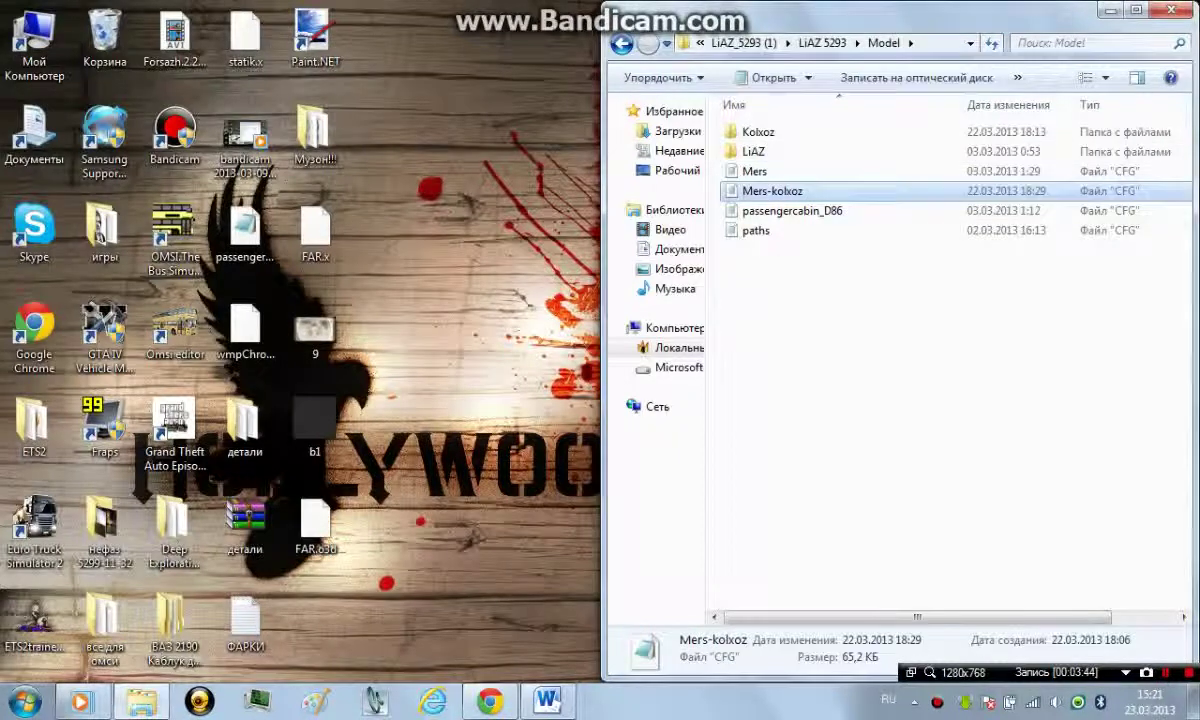
# Look through the Mers-kolxoz configuration for the first mesh entries after the LOD section.
pyautogui.moveTo(940, 96); pyautogui.dragTo(1183, 132)
pyautogui.scroll(-10, 890, 350)
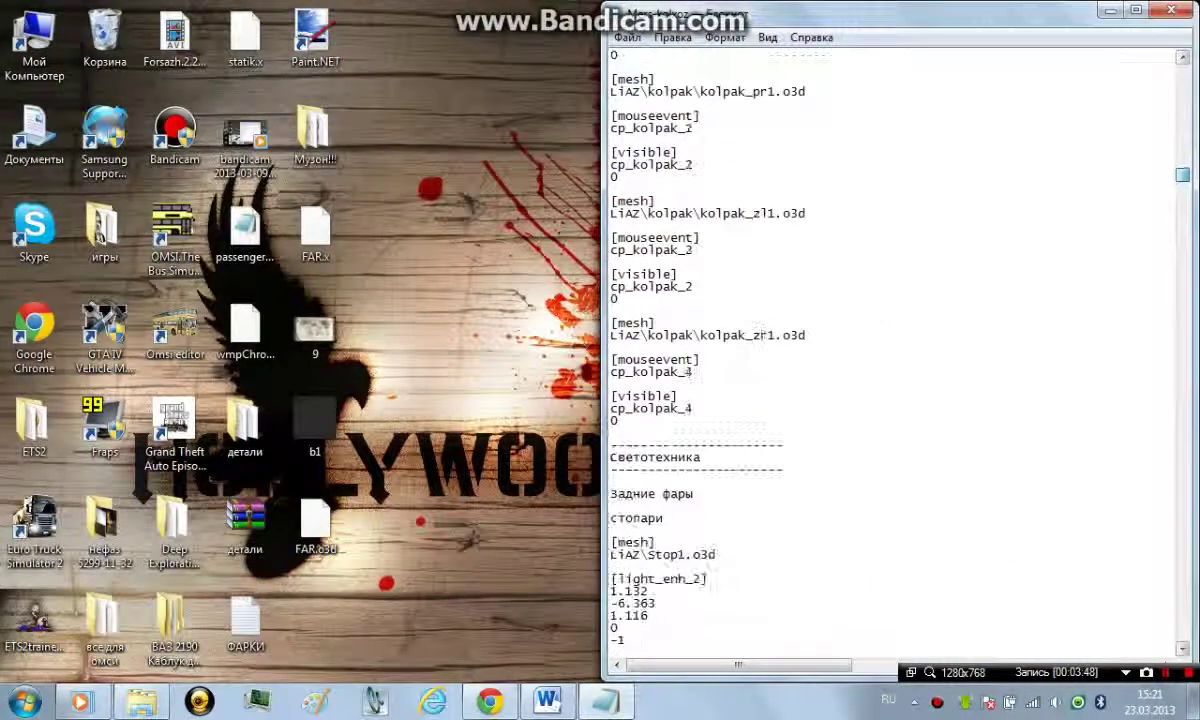
pyautogui.scroll(10, 890, 350)
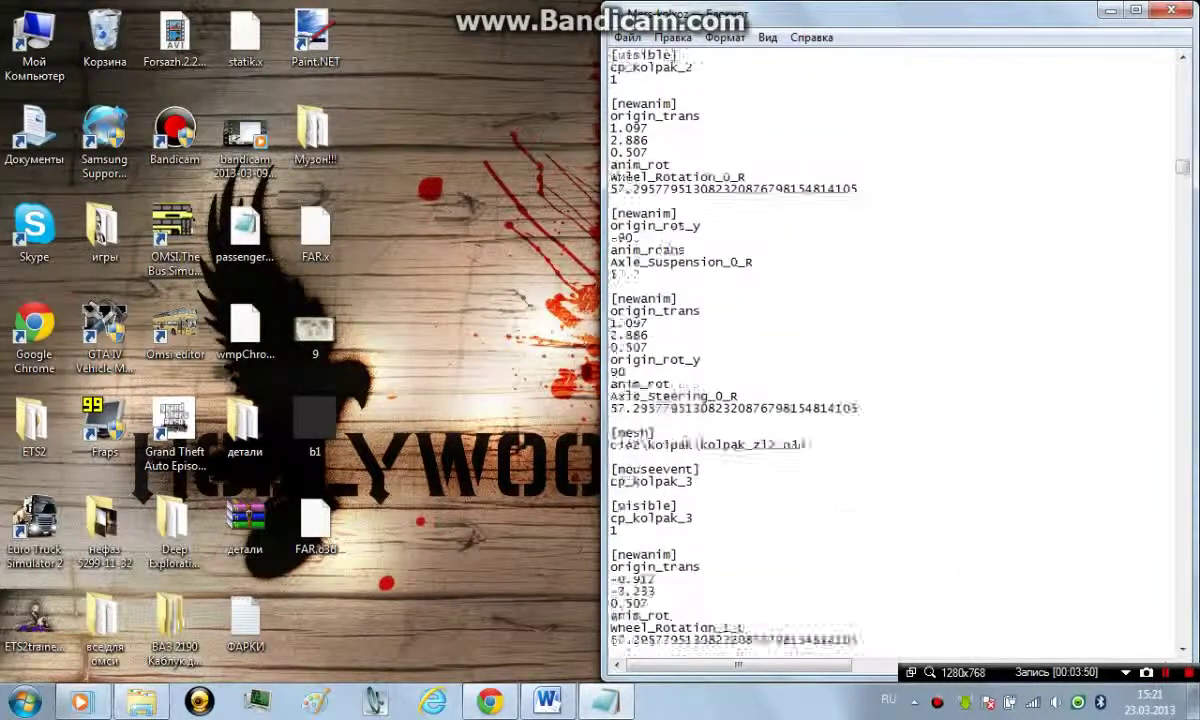
pyautogui.scroll(12, 890, 350)
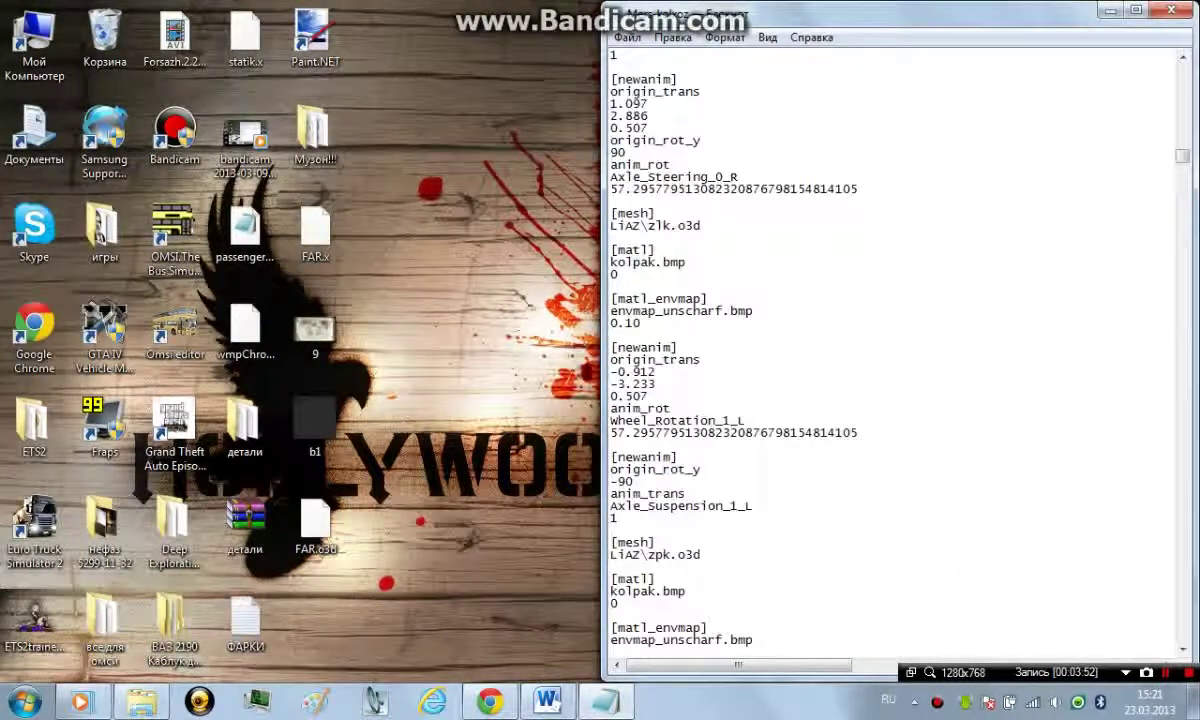
pyautogui.scroll(3, 890, 350)
pyautogui.scroll(20, 890, 350)
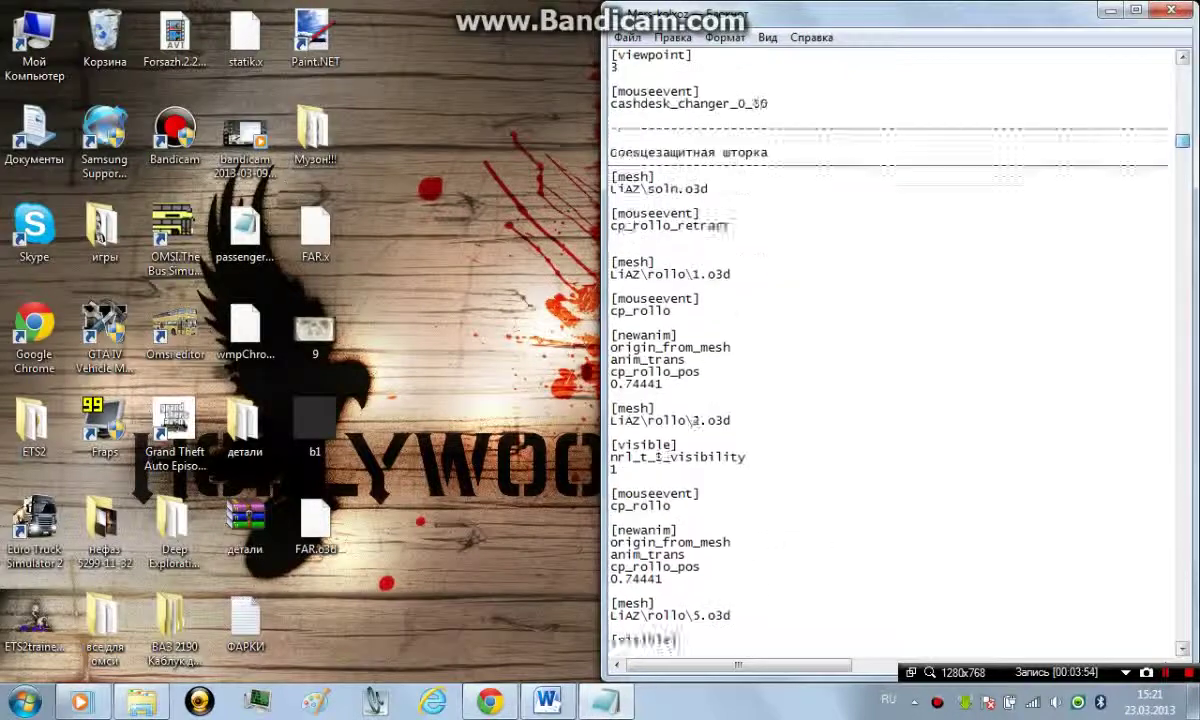
pyautogui.scroll(20, 890, 350)
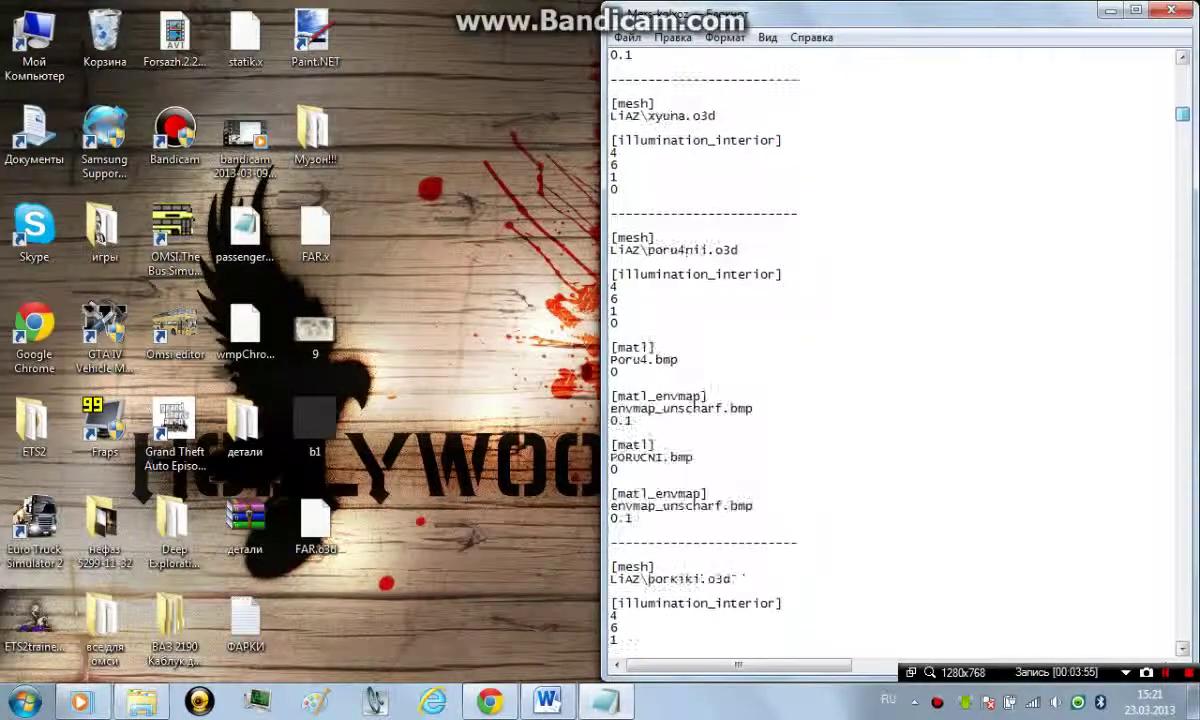
pyautogui.scroll(14, 890, 350)
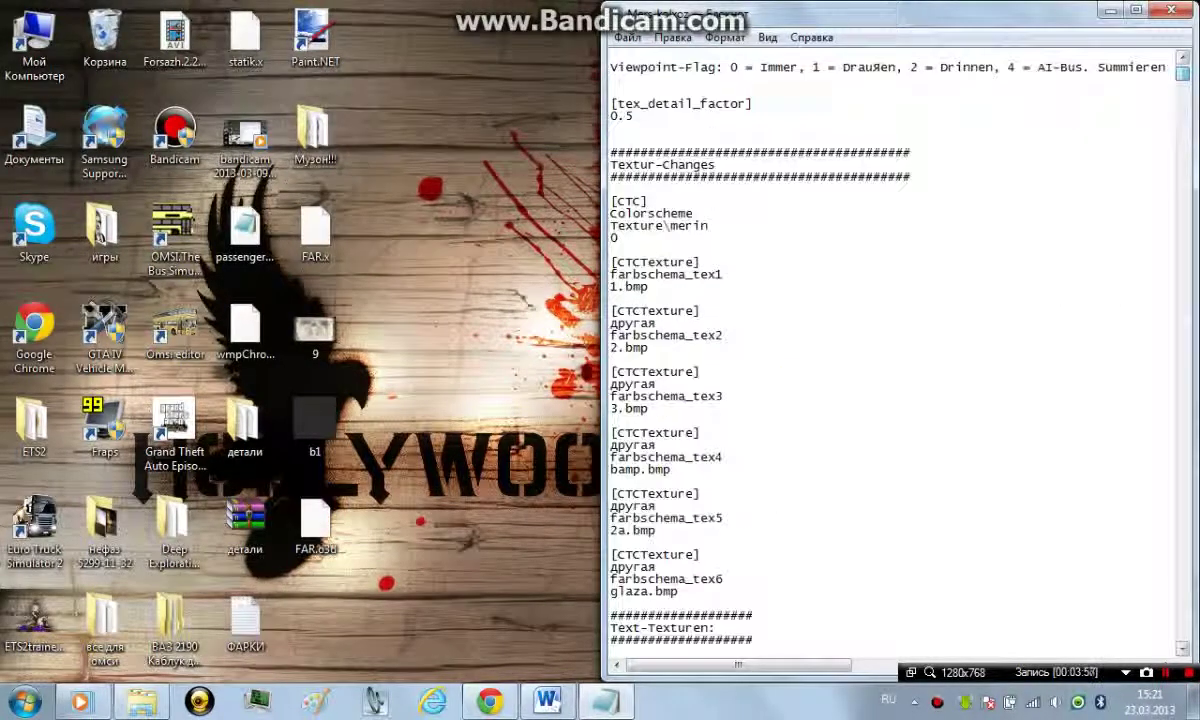
pyautogui.scroll(-14, 890, 350)
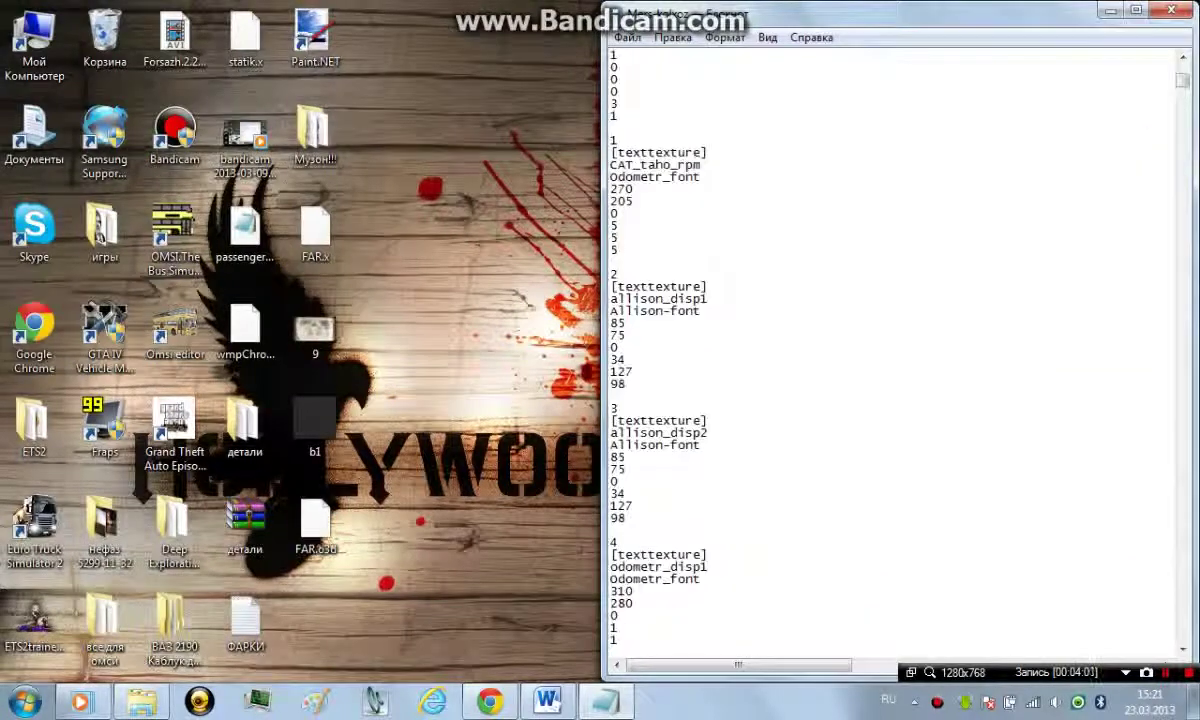
pyautogui.scroll(16, 890, 350)
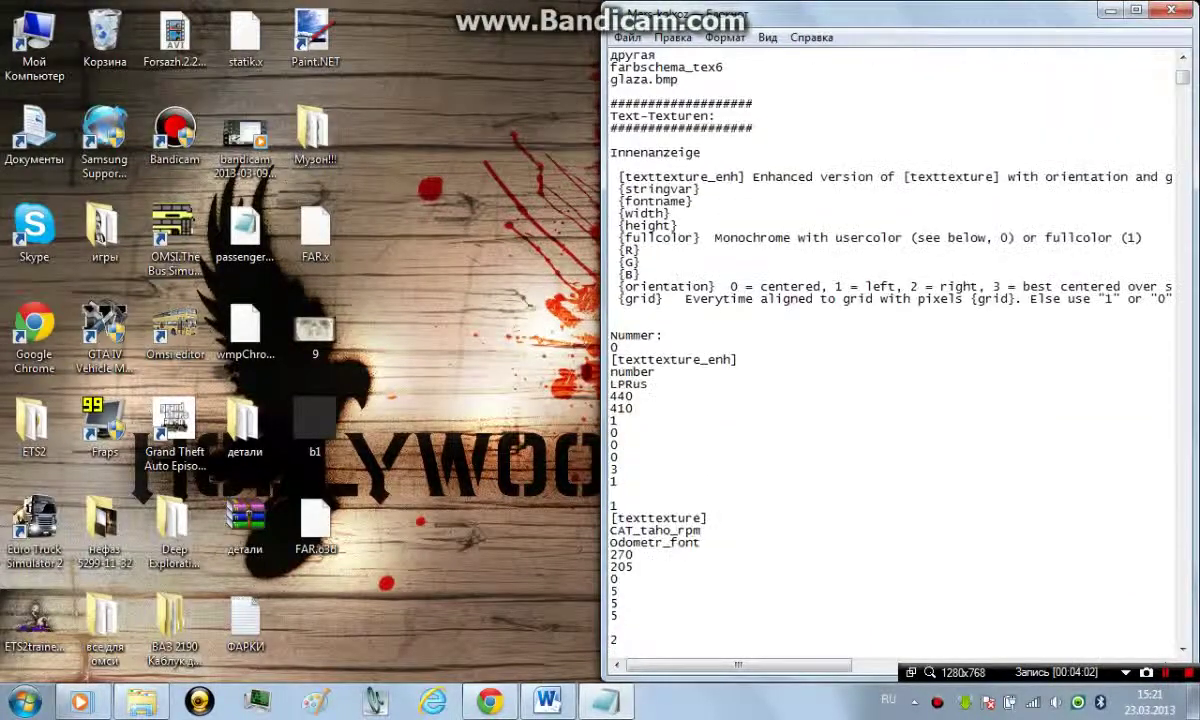
pyautogui.scroll(-20, 890, 350)
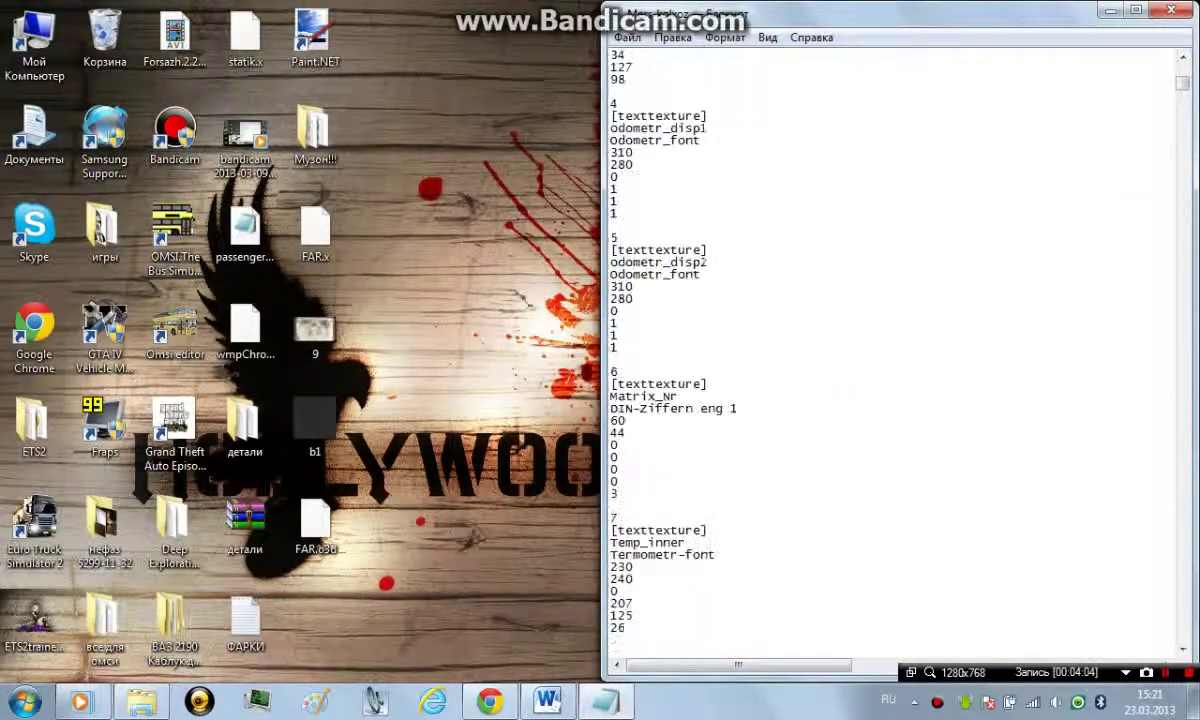
pyautogui.scroll(-20, 890, 350)
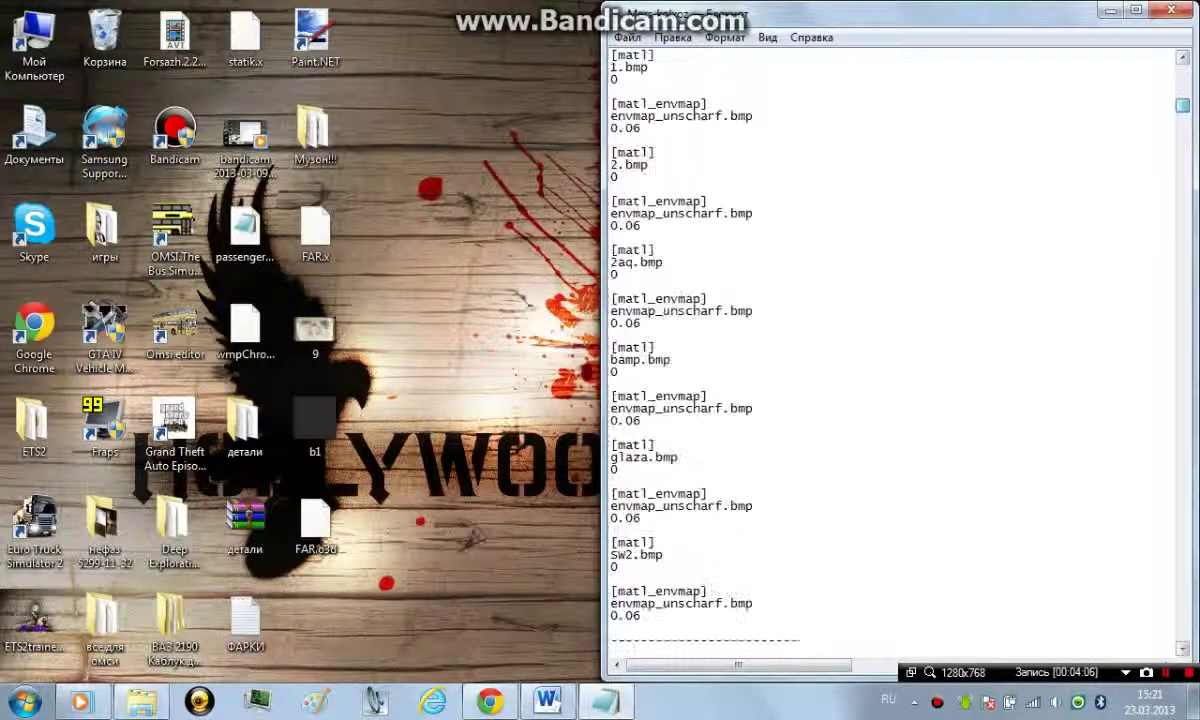
pyautogui.scroll(10, 890, 350)
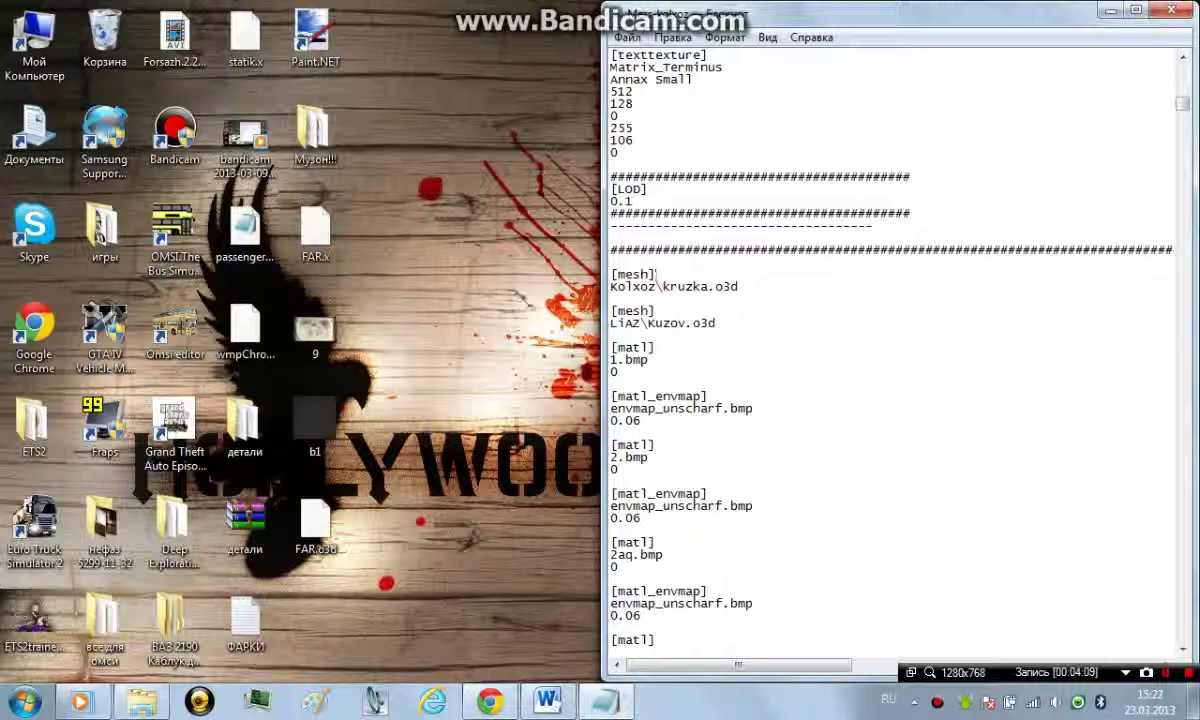
# Duplicate the Kolxoz\kruzka.o3d mesh entry above the original, right after the LOD section.
pyautogui.moveTo(739, 287); pyautogui.dragTo(612, 262)
pyautogui.hotkey('ctrl', 'c')
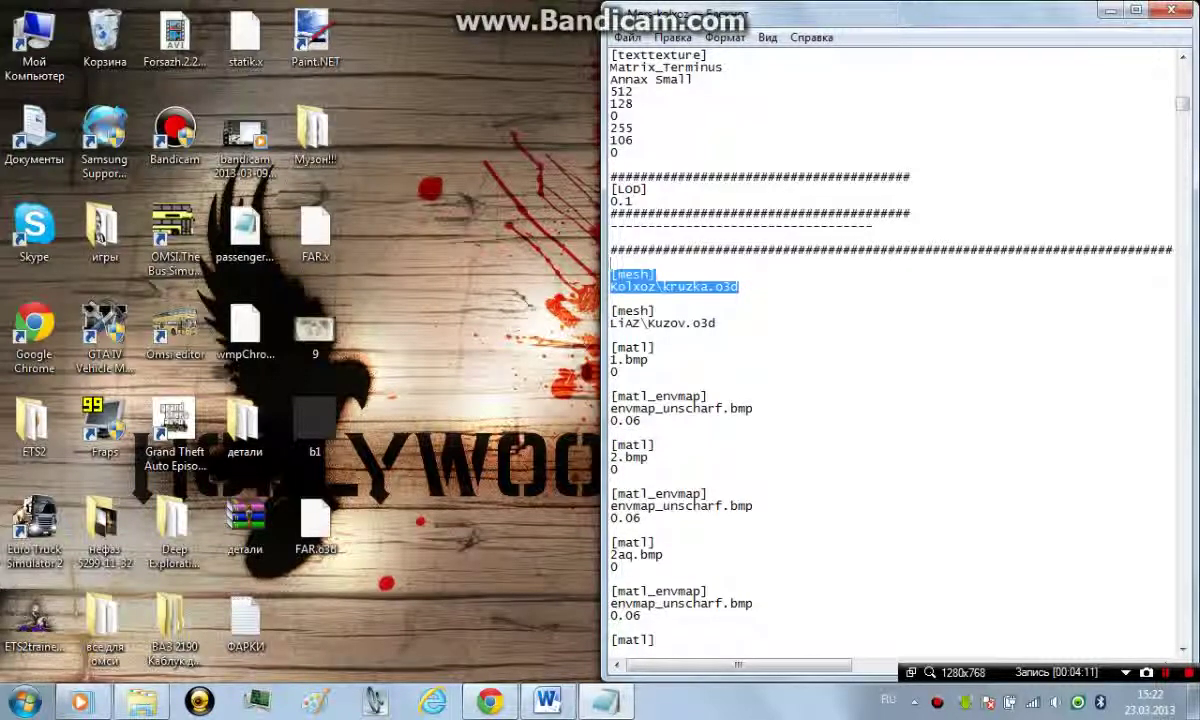
pyautogui.click(641, 250)
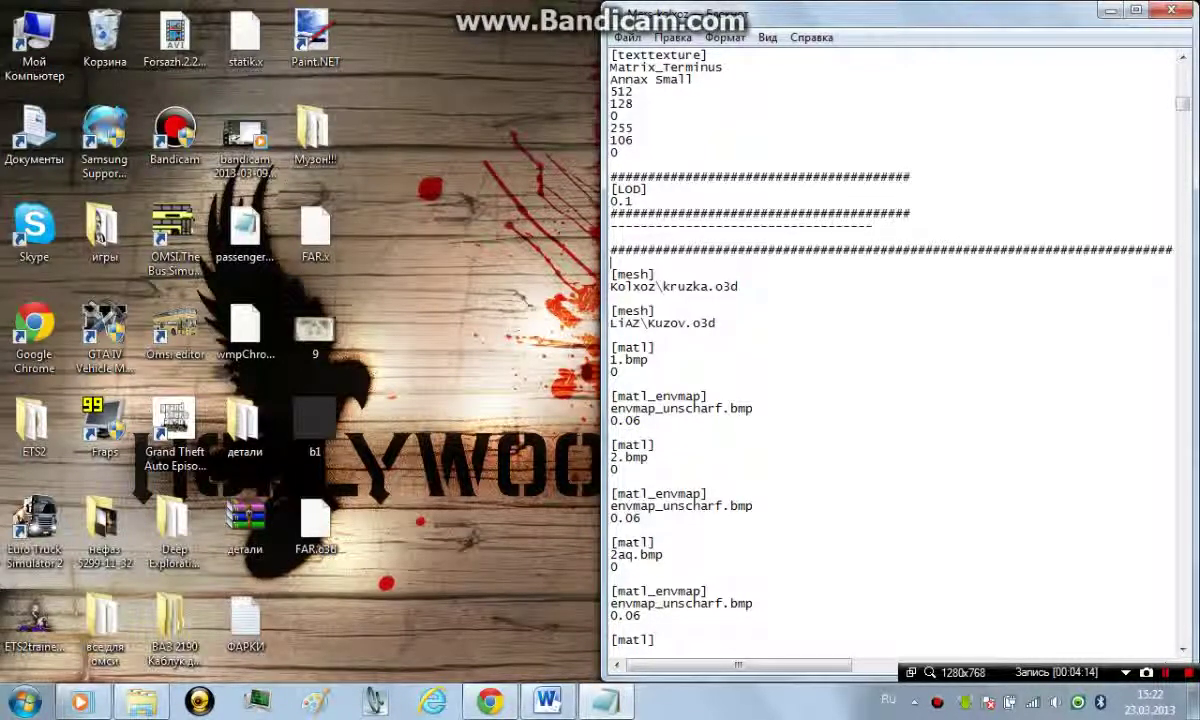
pyautogui.press('Return')
pyautogui.press('Return')
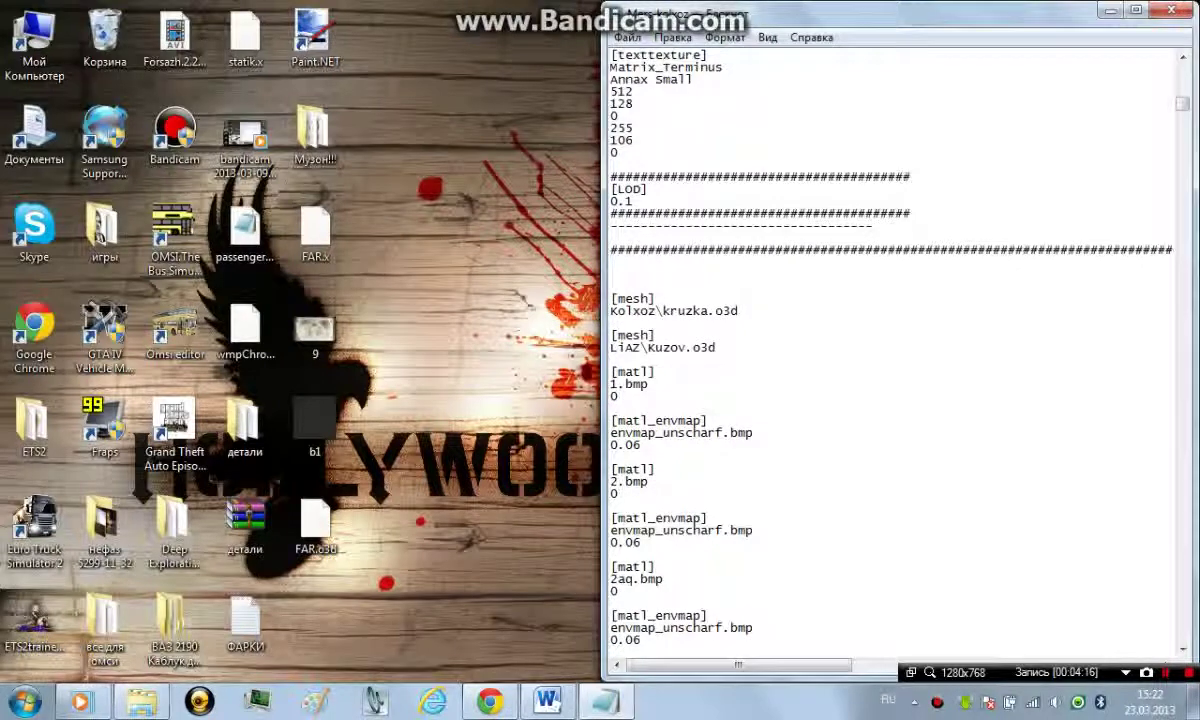
pyautogui.hotkey('ctrl', 'v')
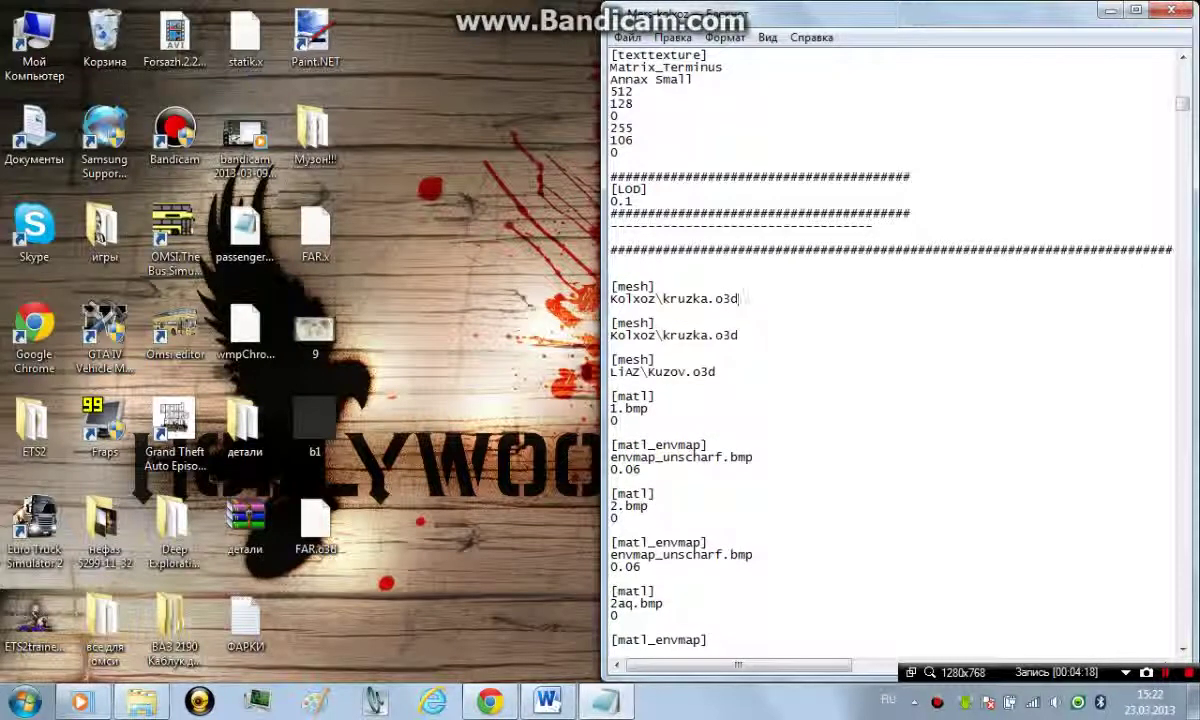
# Change the file name in the upper copied mesh entry to FAR, making the path Kolxoz\FAR.o3d.
pyautogui.doubleClick(700, 298)
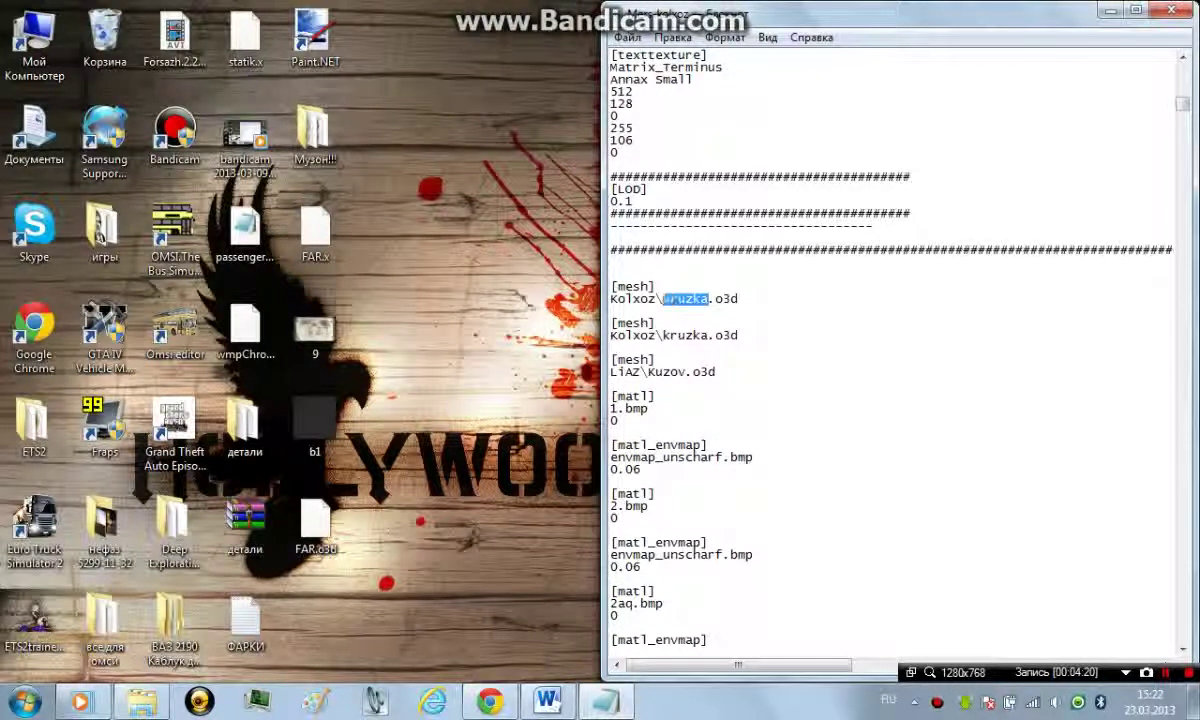
pyautogui.press('Delete')
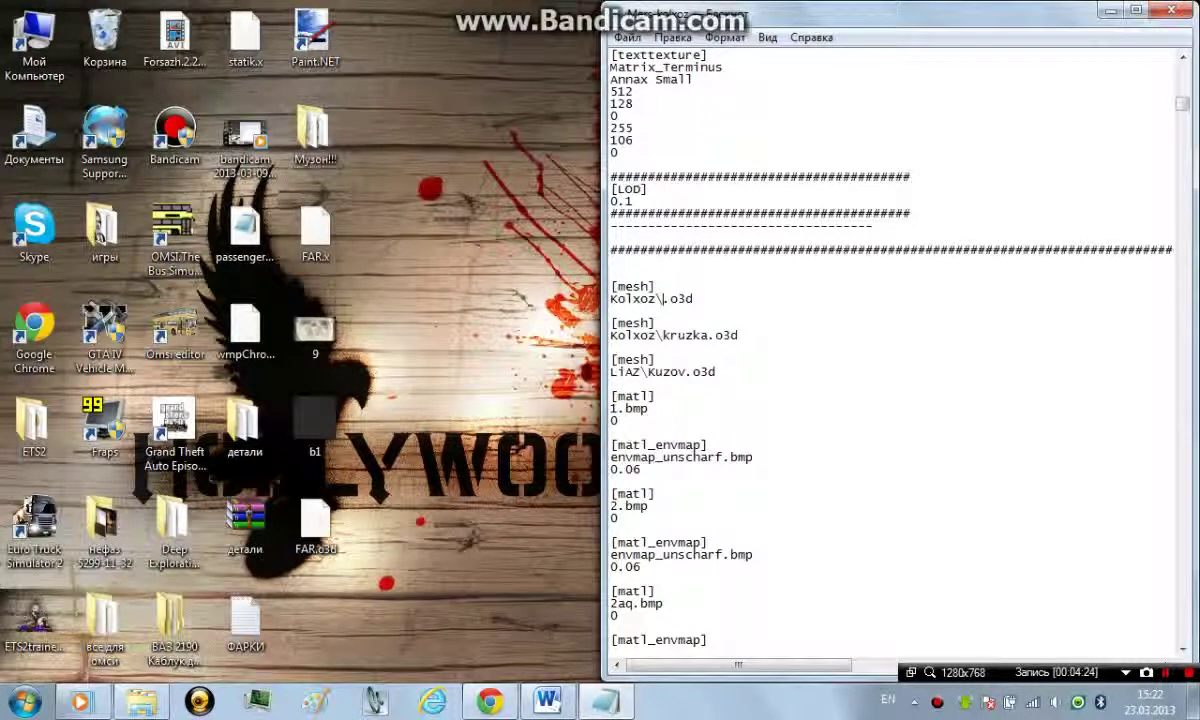
pyautogui.write('far')
pyautogui.press('BackSpace')
pyautogui.press('BackSpace')
pyautogui.press('BackSpace')
pyautogui.write('FAR')
# Add a [matl] entry with b1.bmp and 0 under the FAR mesh, and remove the extra blank line above the mesh.
pyautogui.press('Return')
pyautogui.press('Return')
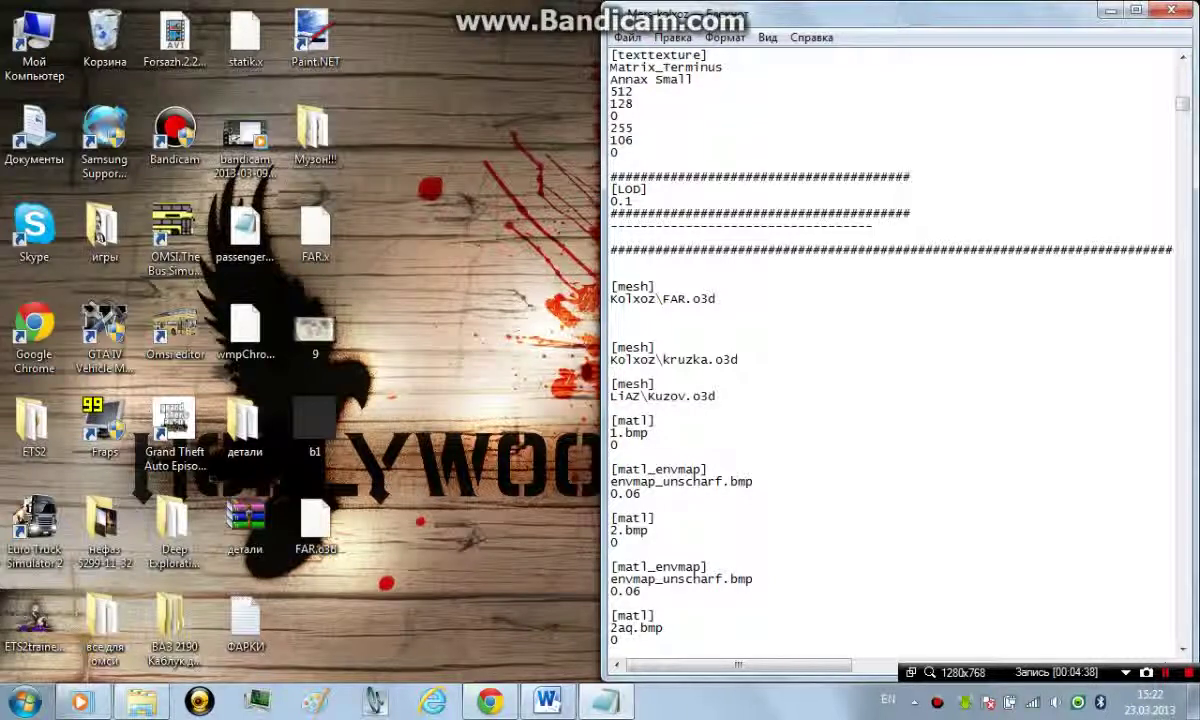
pyautogui.write('[matl]')
pyautogui.press('Return')
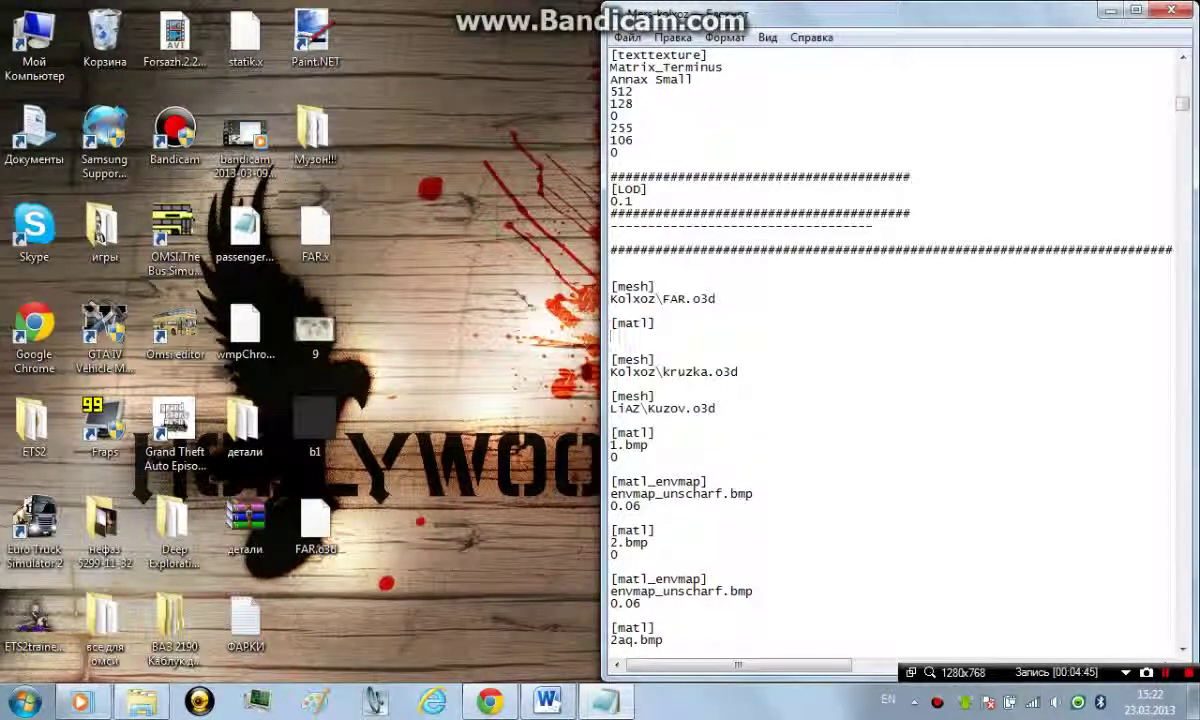
pyautogui.write('b1.bmp')
pyautogui.press('Return')
pyautogui.write('0')
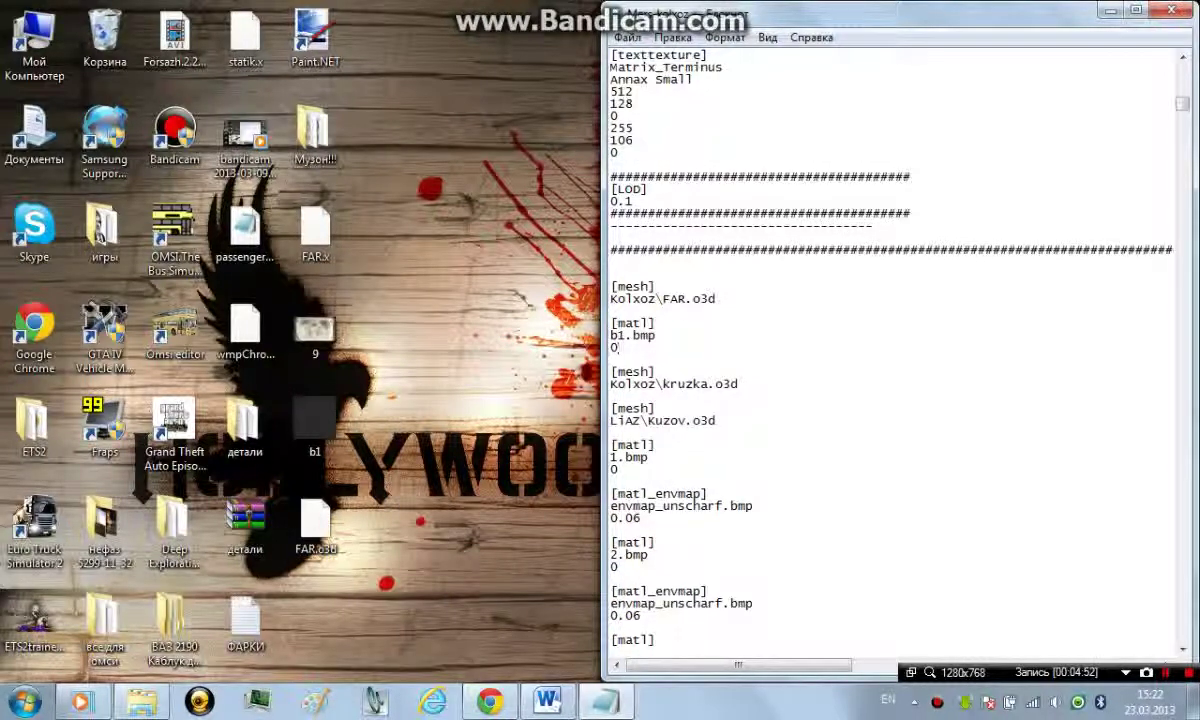
pyautogui.click(611, 275)
pyautogui.press('BackSpace')
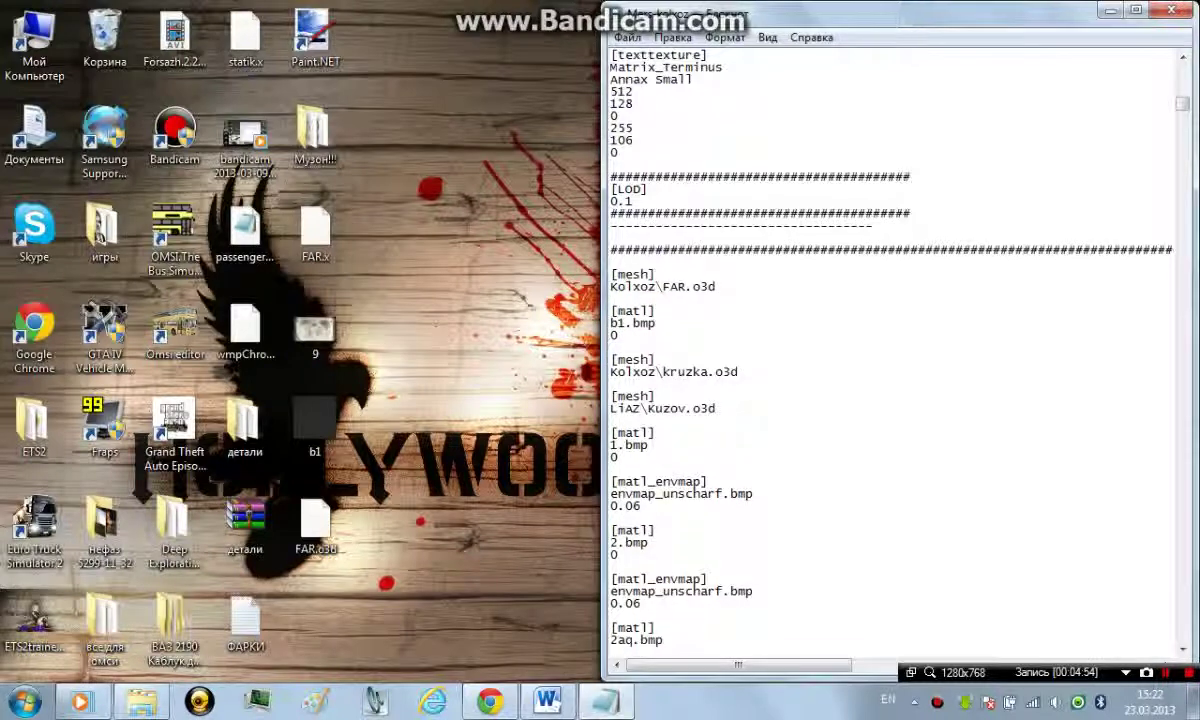
# Duplicate the FAR.o3d mesh block with its [matl] entry directly below itself, above the kruzka mesh.
pyautogui.moveTo(619, 335); pyautogui.dragTo(611, 276)
pyautogui.hotkey('ctrl', 'c')
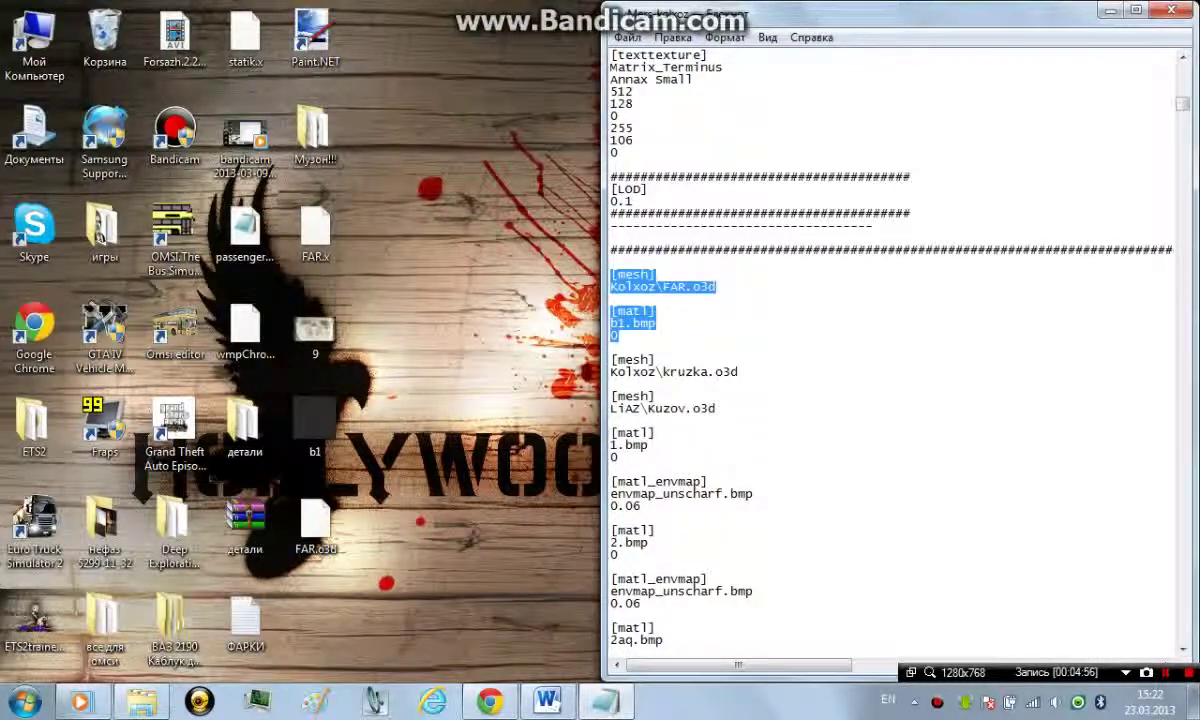
pyautogui.rightClick(627, 278)
pyautogui.click(692, 338)
pyautogui.click(650, 347)
pyautogui.press('Return')
pyautogui.press('Return')
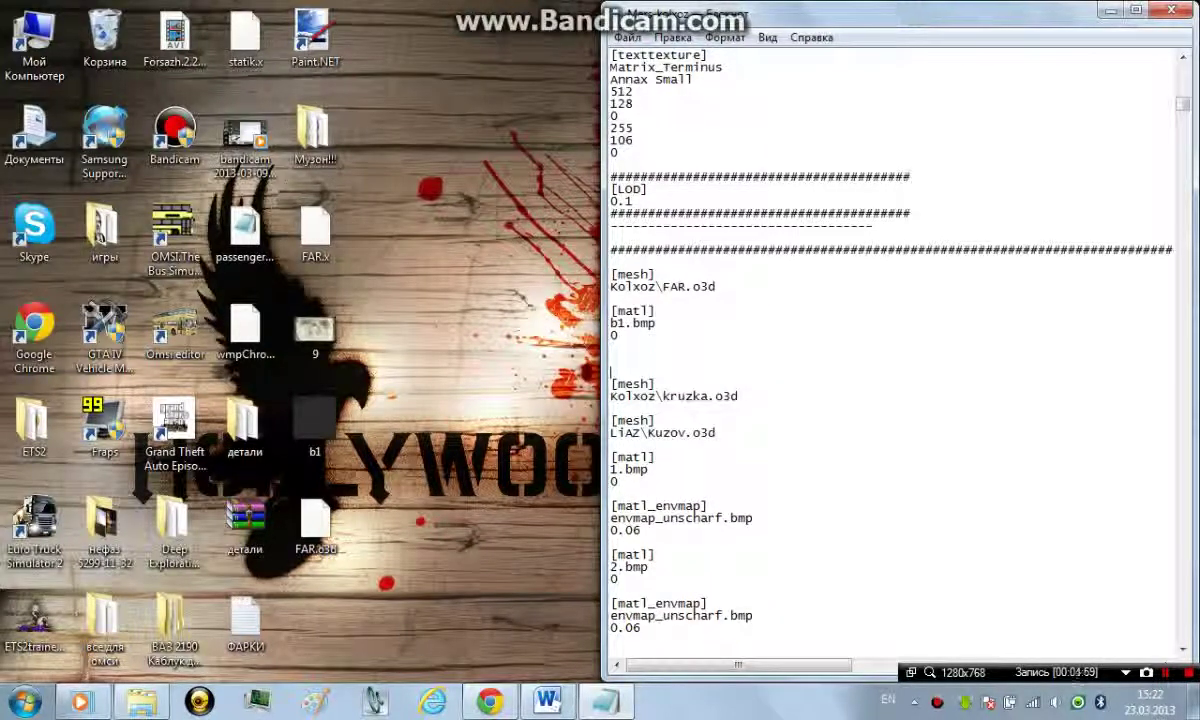
pyautogui.hotkey('ctrl', 'v')
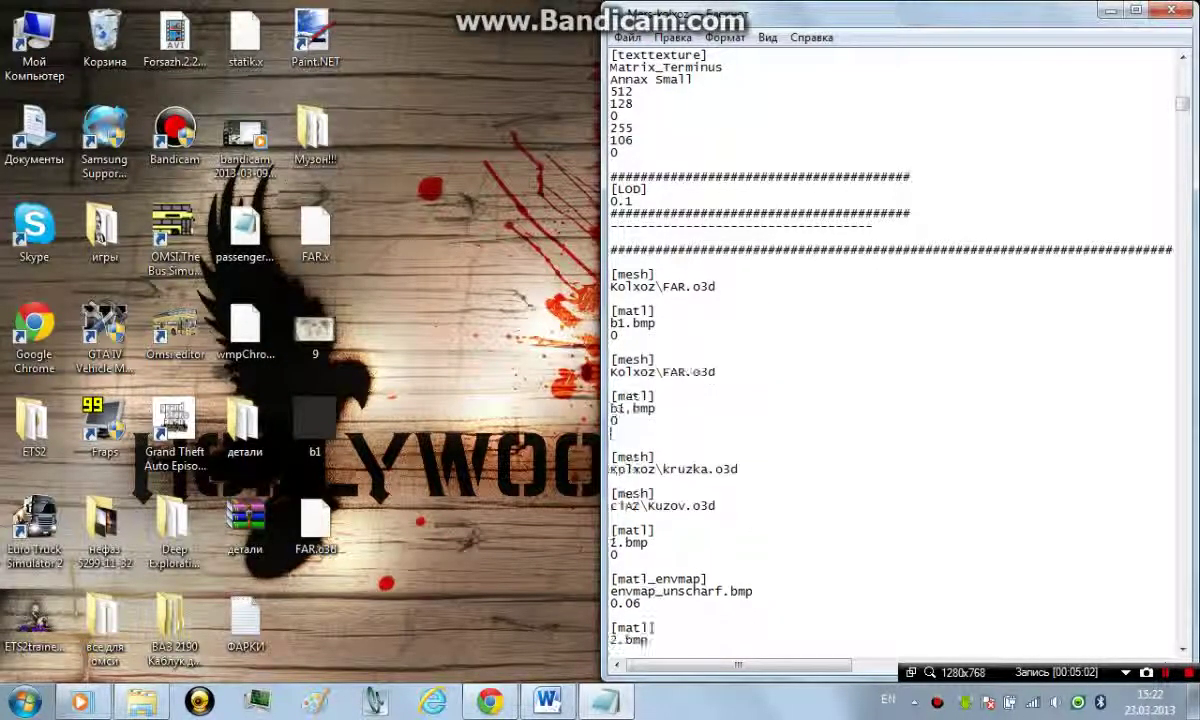
# Set the texture in the second FAR block to 9.bmp and remove the surplus blank line after that block.
pyautogui.doubleClick(617, 408)
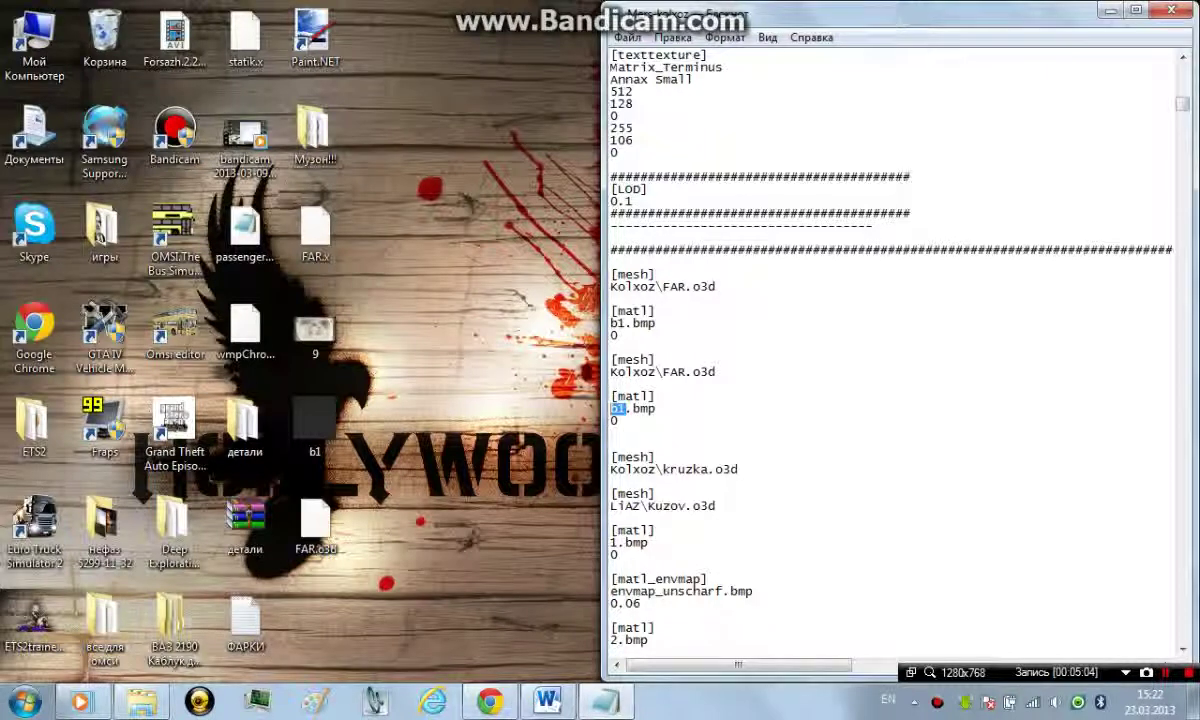
pyautogui.press('BackSpace')
pyautogui.write('9')
pyautogui.press('Down')
pyautogui.press('Down')
pyautogui.press('Down')
pyautogui.press('BackSpace')
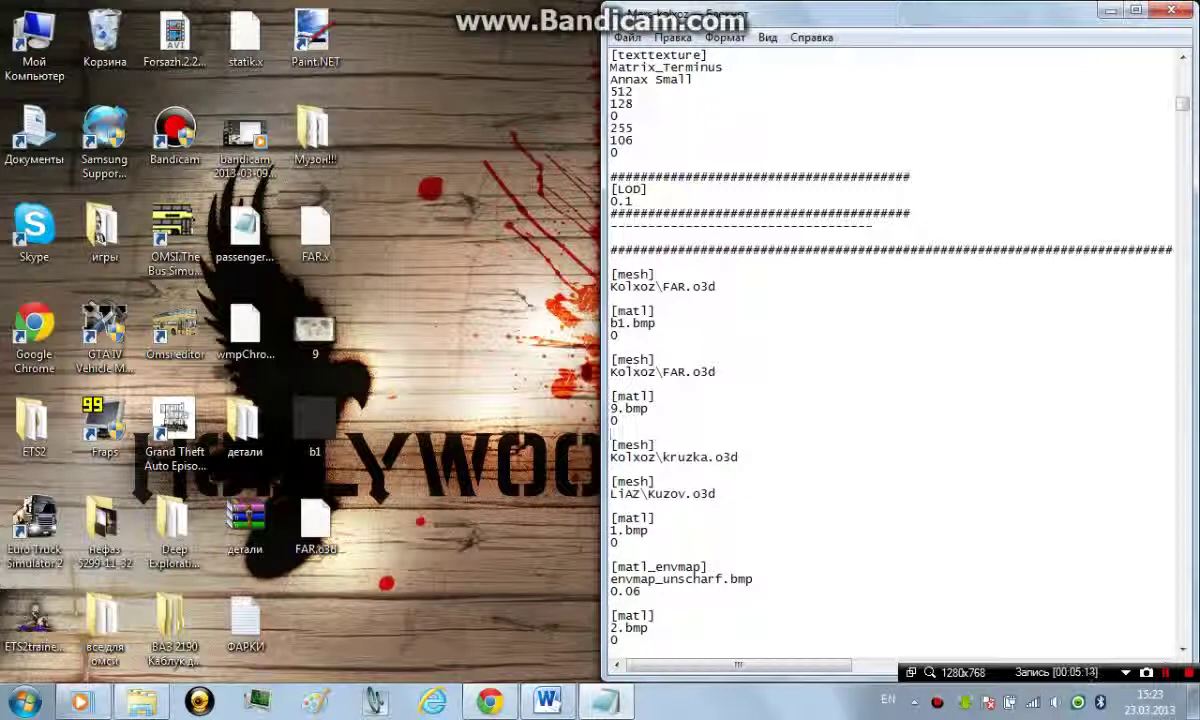
pyautogui.click(612, 348)
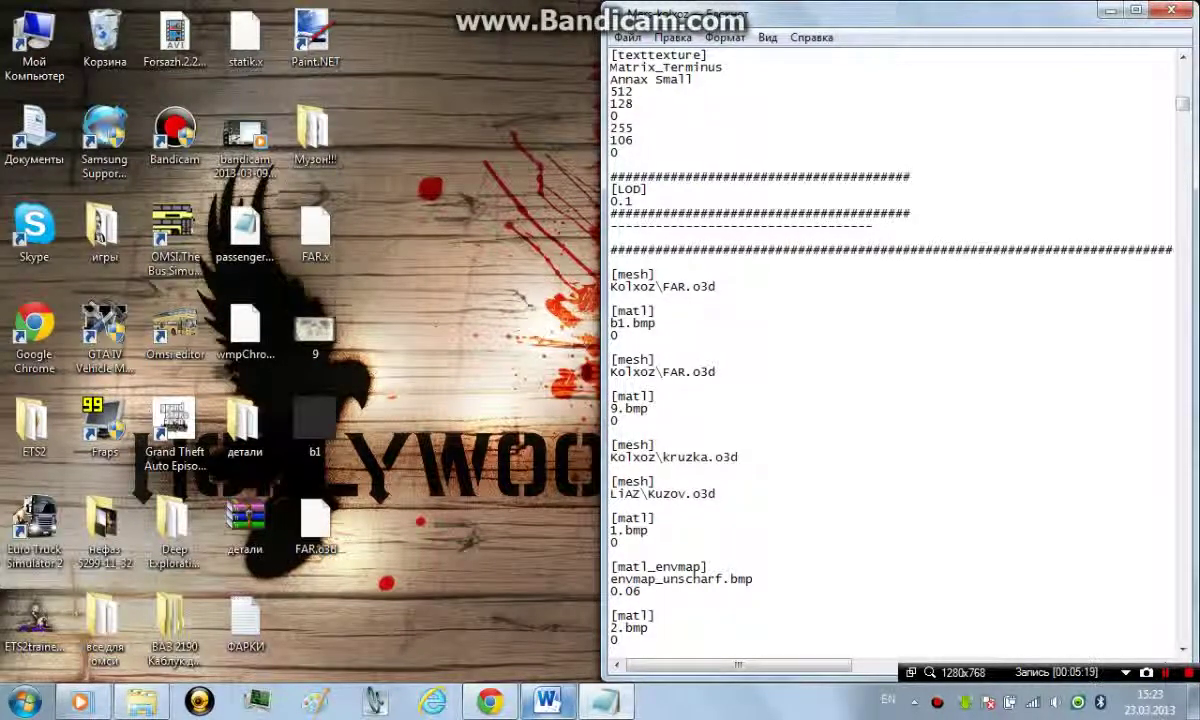
# Switch to the Word notes and add a new paragraph starting with "Прописали мешь в" below the last line.
pyautogui.click(548, 701)
pyautogui.click(230, 432)
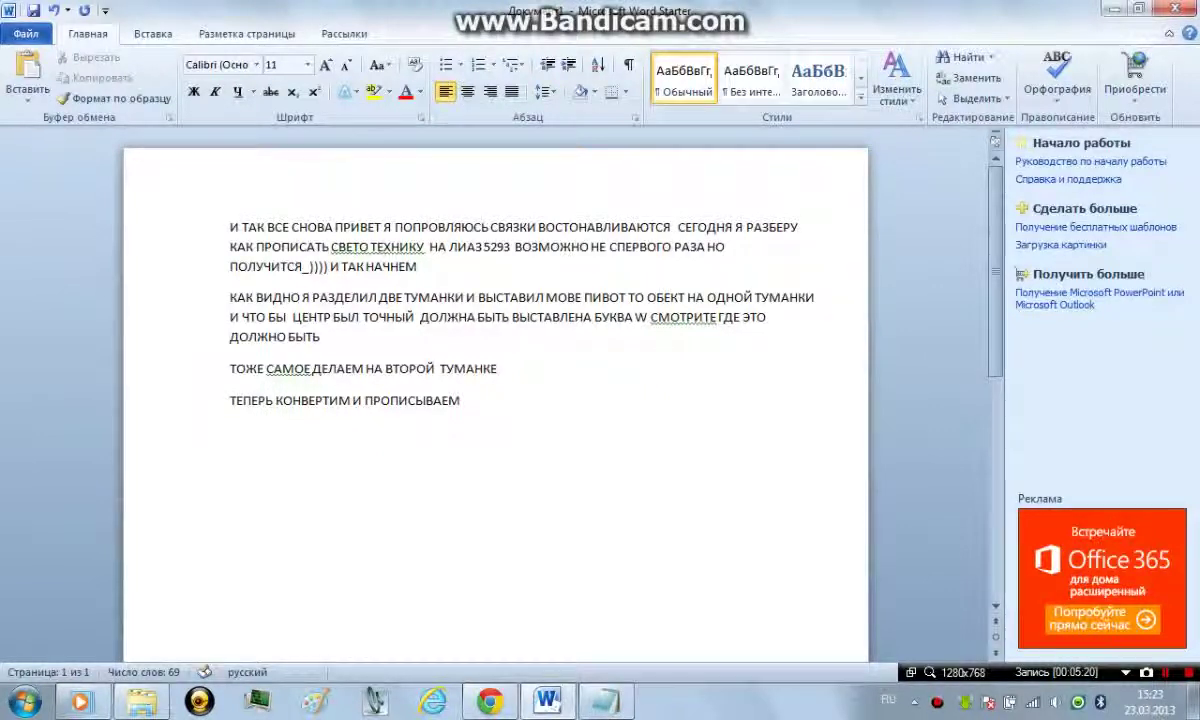
pyautogui.press('Return')
pyautogui.write('пропис')
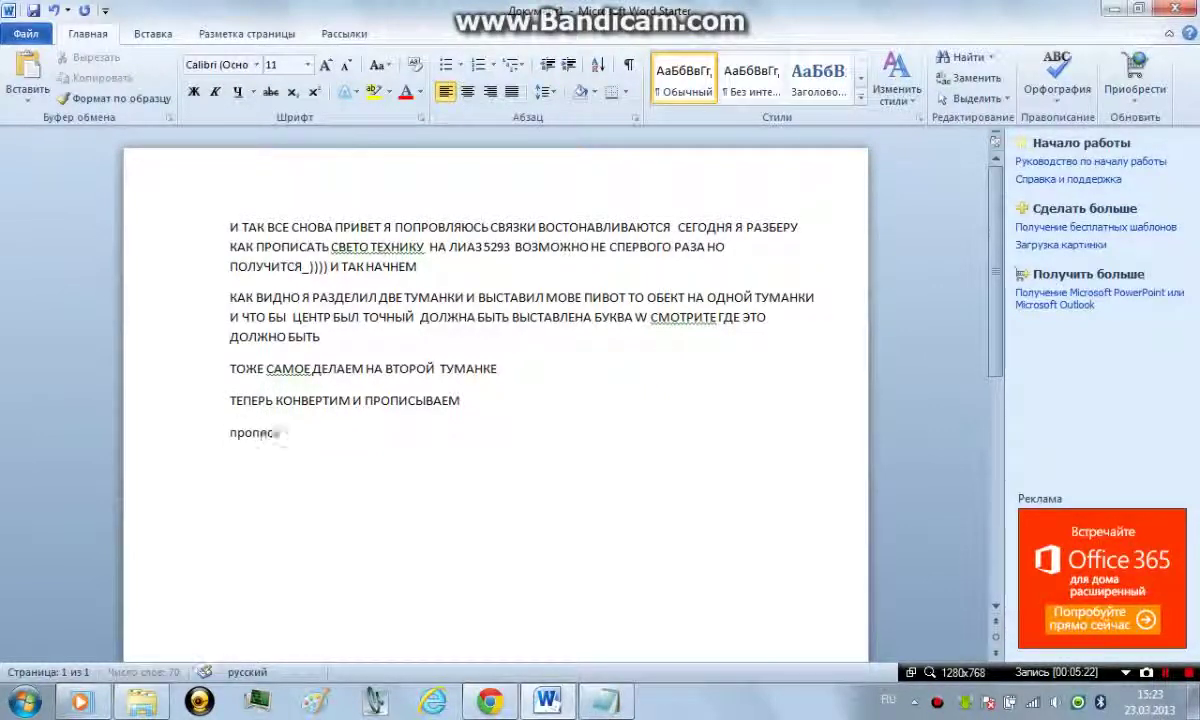
pyautogui.write('али в мь')
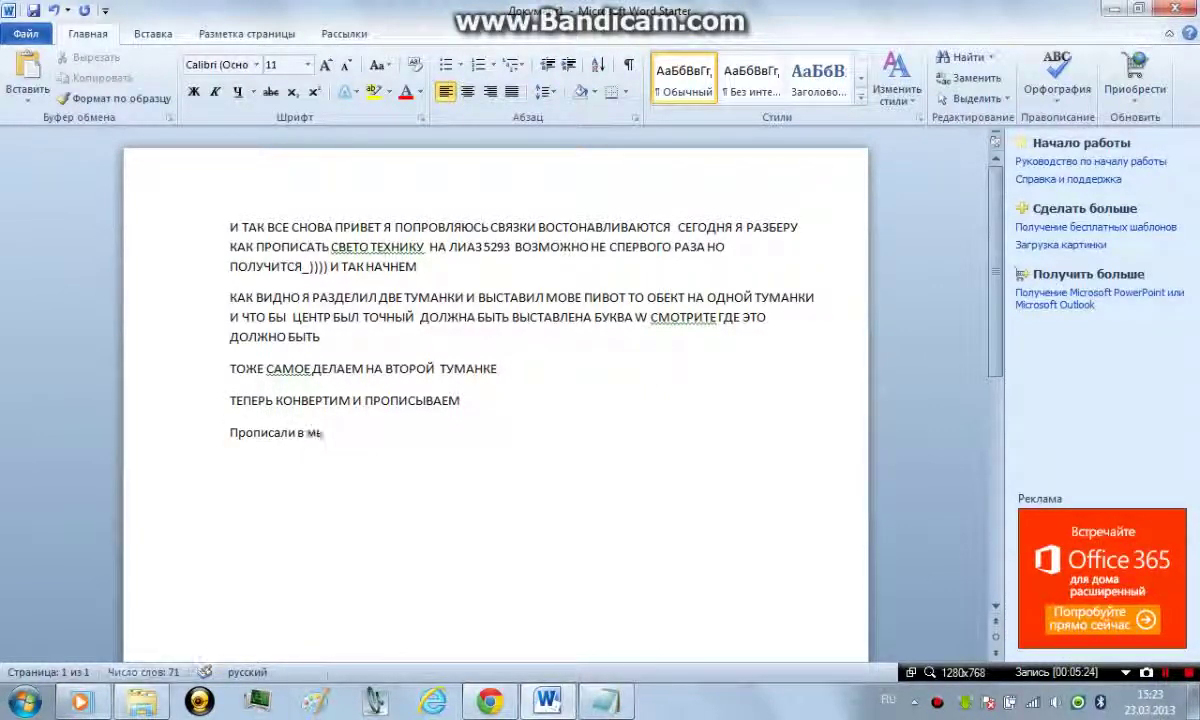
pyautogui.press('BackSpace')
pyautogui.write('еша')
pyautogui.press('BackSpace')
pyautogui.press('BackSpace')
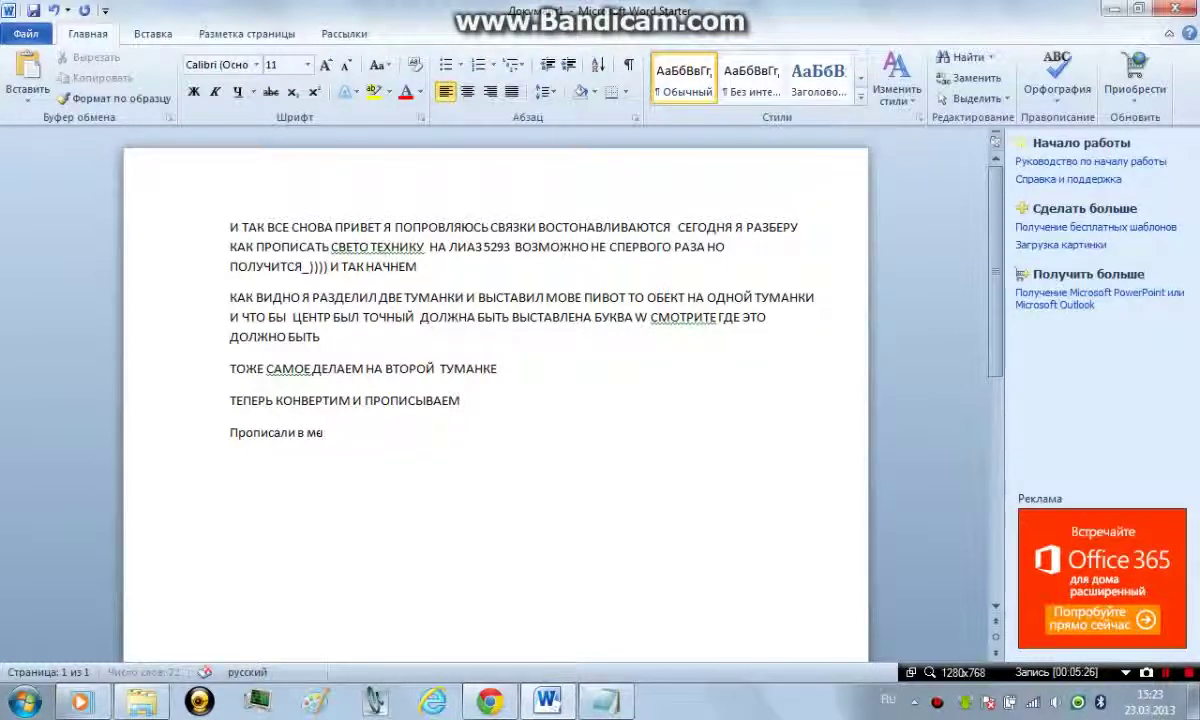
pyautogui.press('BackSpace')
pyautogui.press('BackSpace')
pyautogui.press('BackSpace')
pyautogui.press('BackSpace')
pyautogui.press('BackSpace')
pyautogui.write('ме')
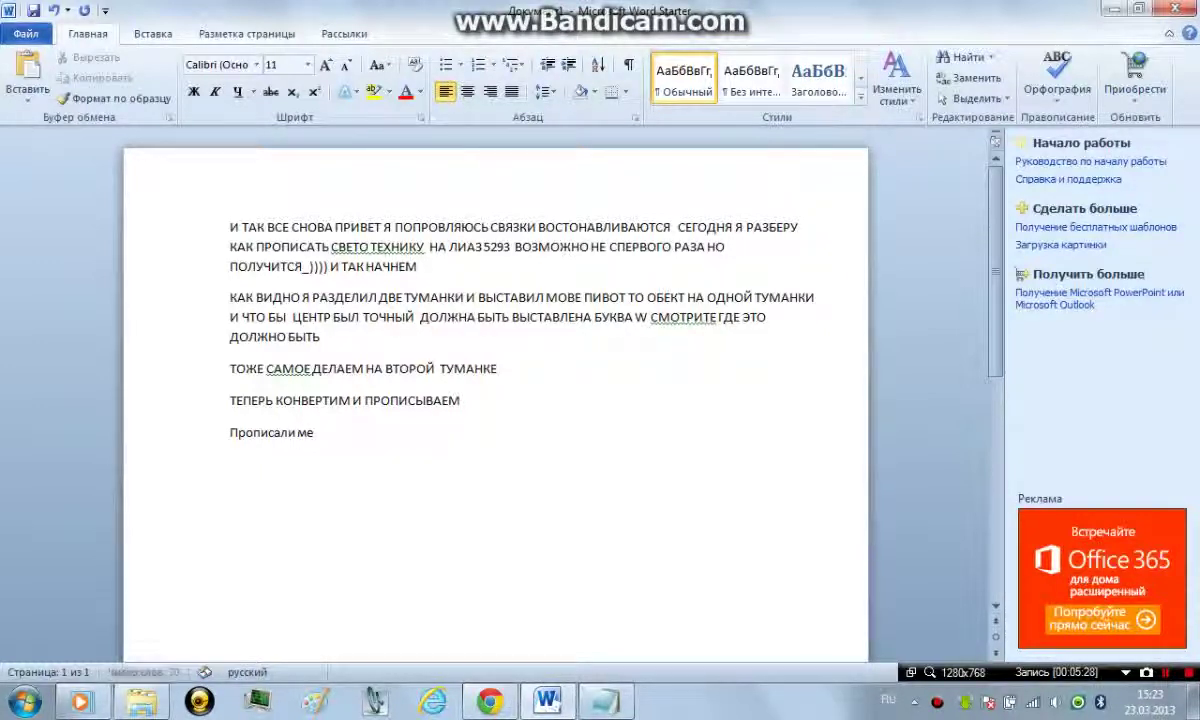
pyautogui.write('шь в ')
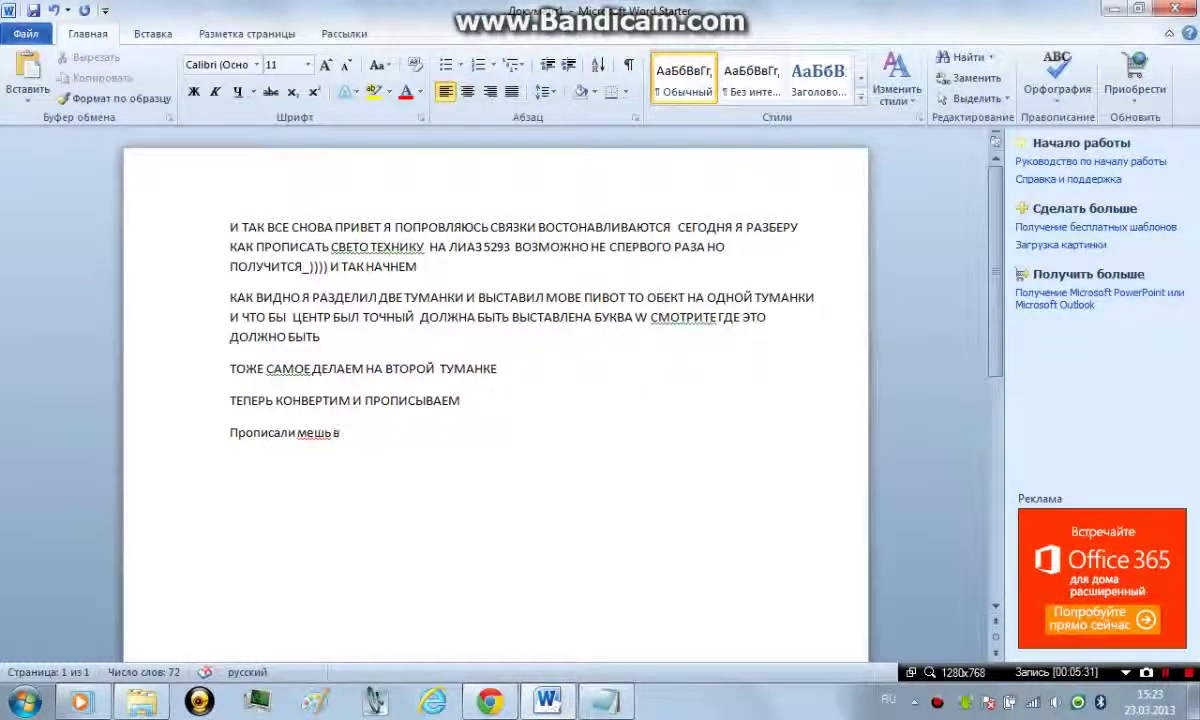
# Complete the new note line with "кузов теперь СДЕЛАЕМ ЧТОБЫ ОНИ ГОРЕЛИ" and return to the Mers-kolxoz configuration file.
pyautogui.write('кузо')
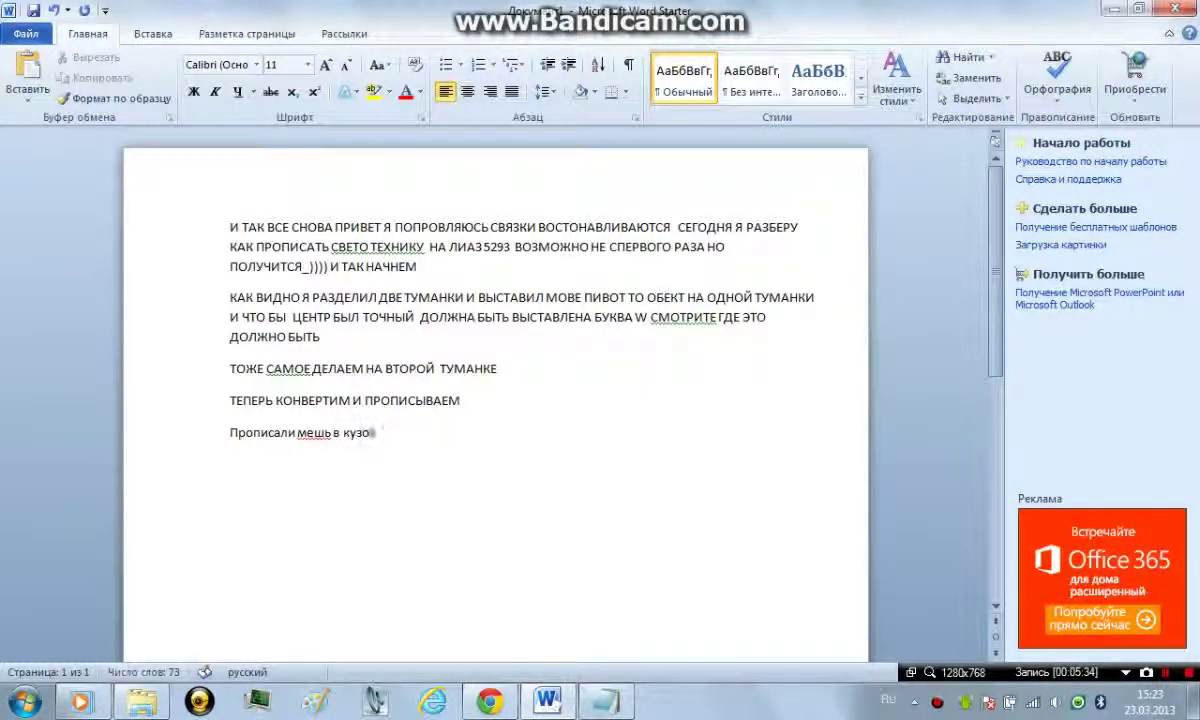
pyautogui.write('в те')
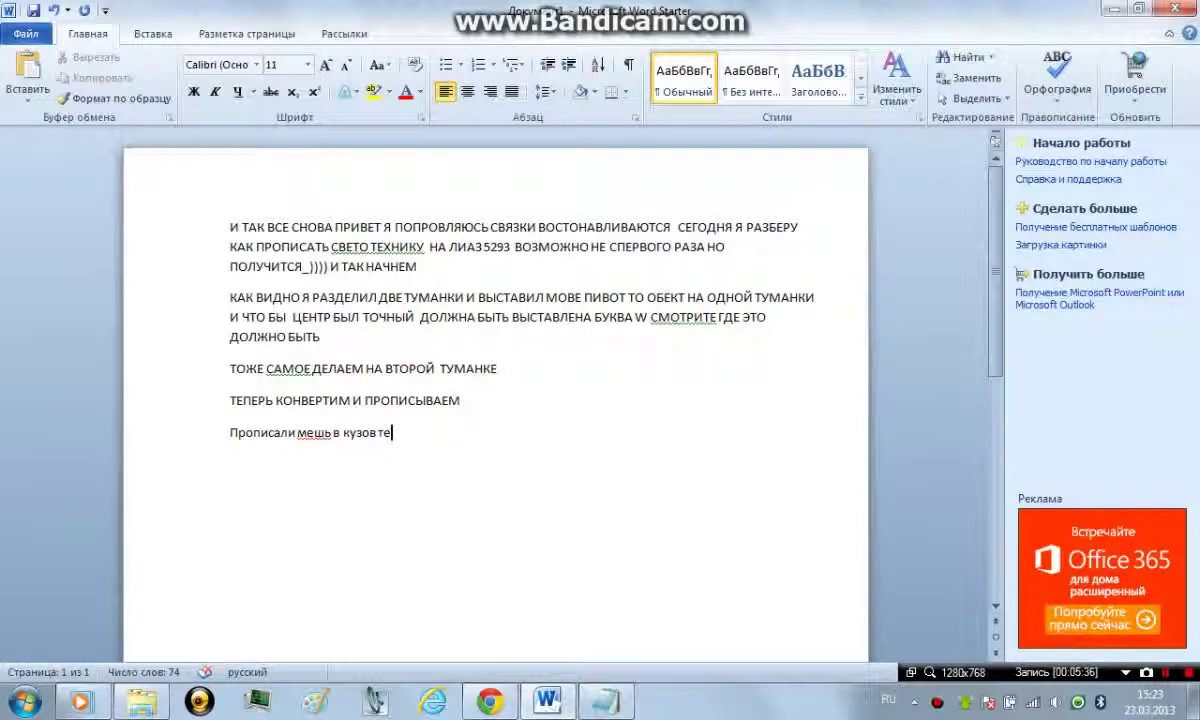
pyautogui.write('пер')
pyautogui.press('BackSpace')
pyautogui.write('пер')
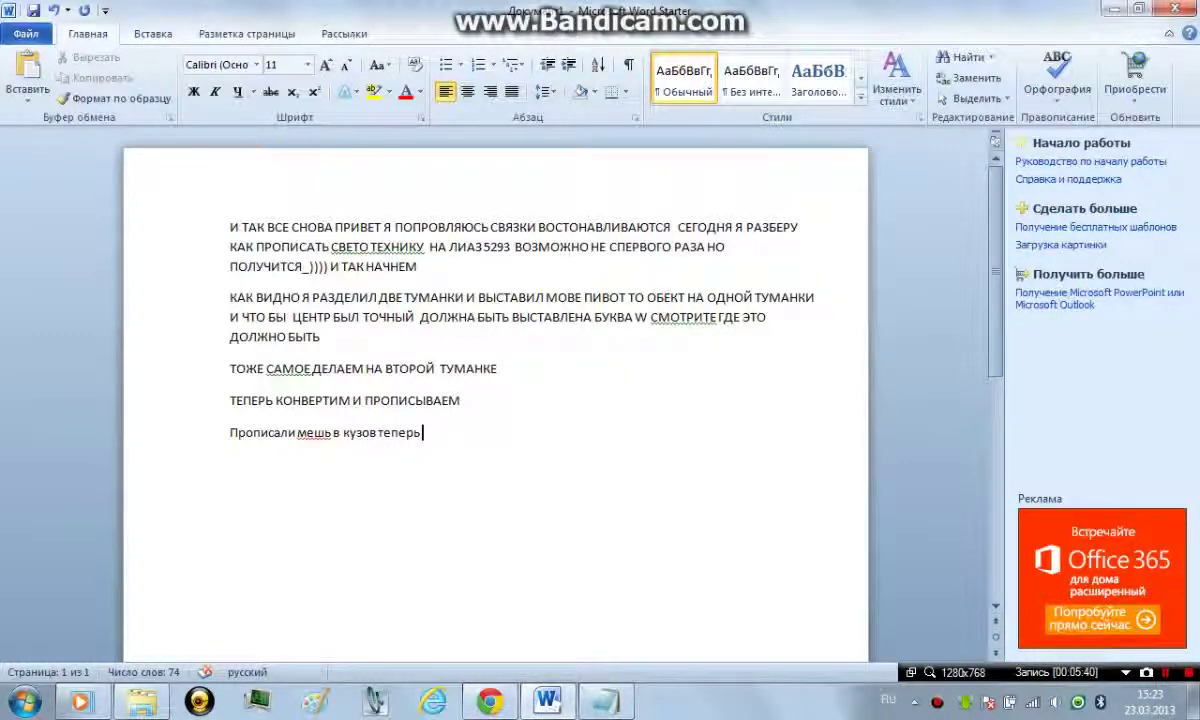
pyautogui.write('ь')
pyautogui.write(' СДЕЛАЕ')
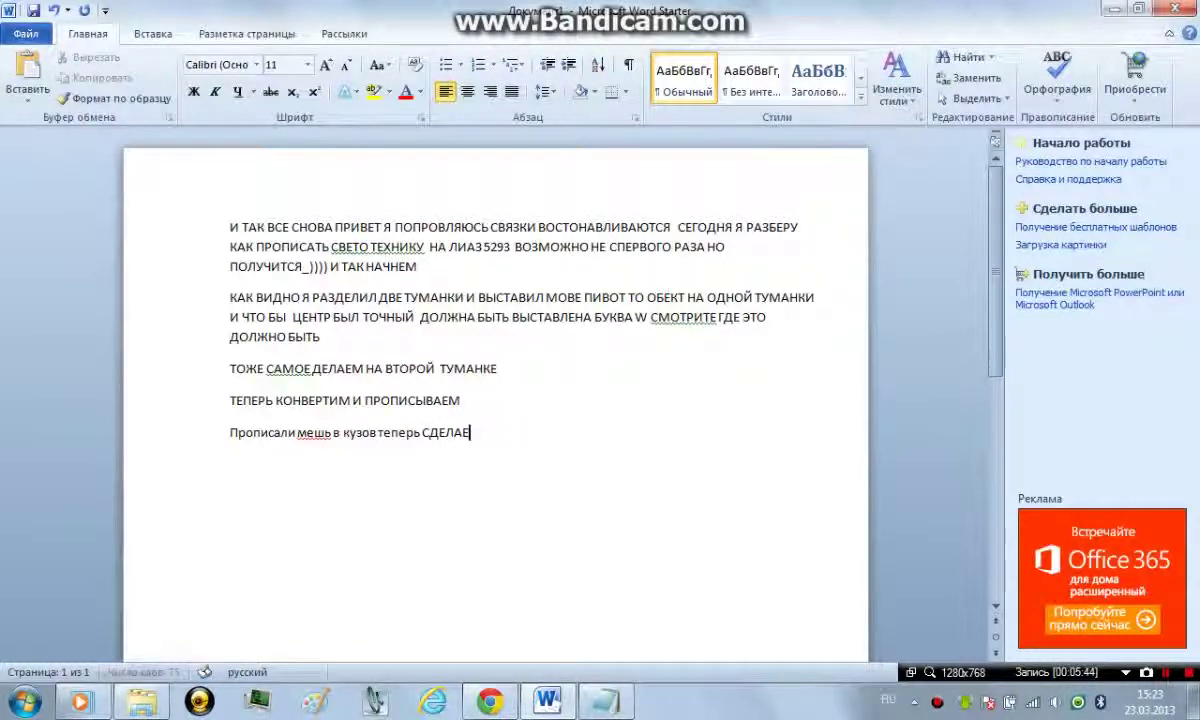
pyautogui.write('М ЧТО')
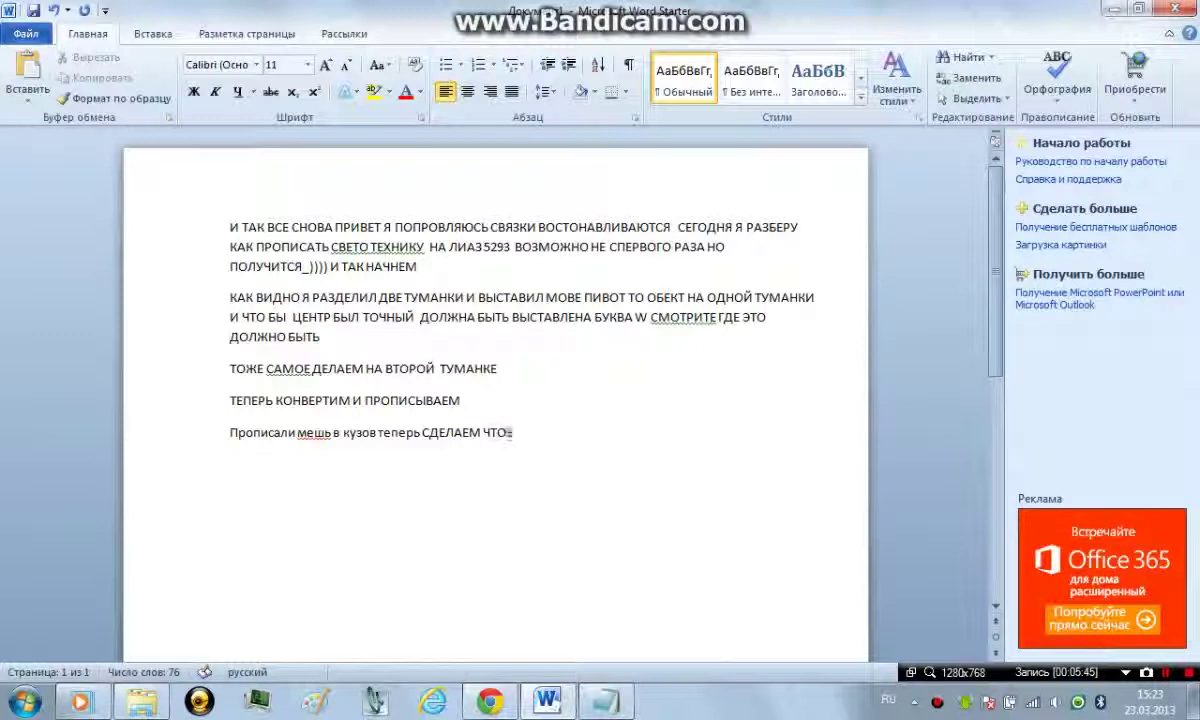
pyautogui.write('БЫ ОНИ ГОРЕЛИ')
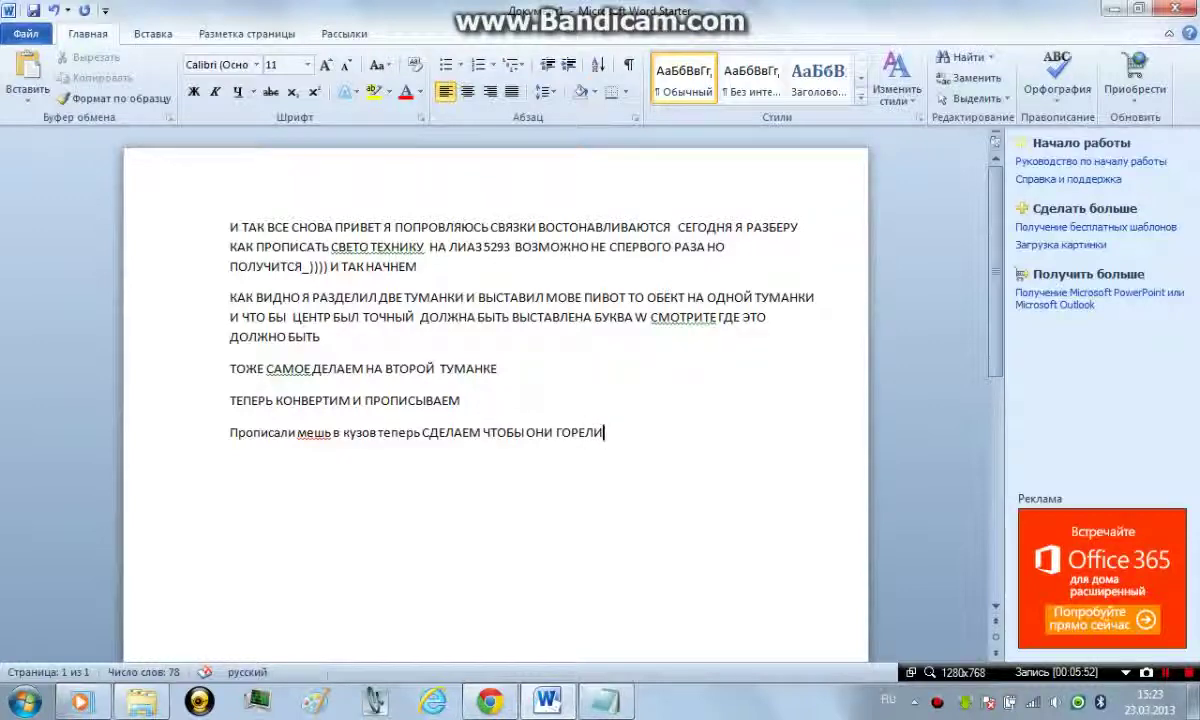
pyautogui.click(1113, 9)
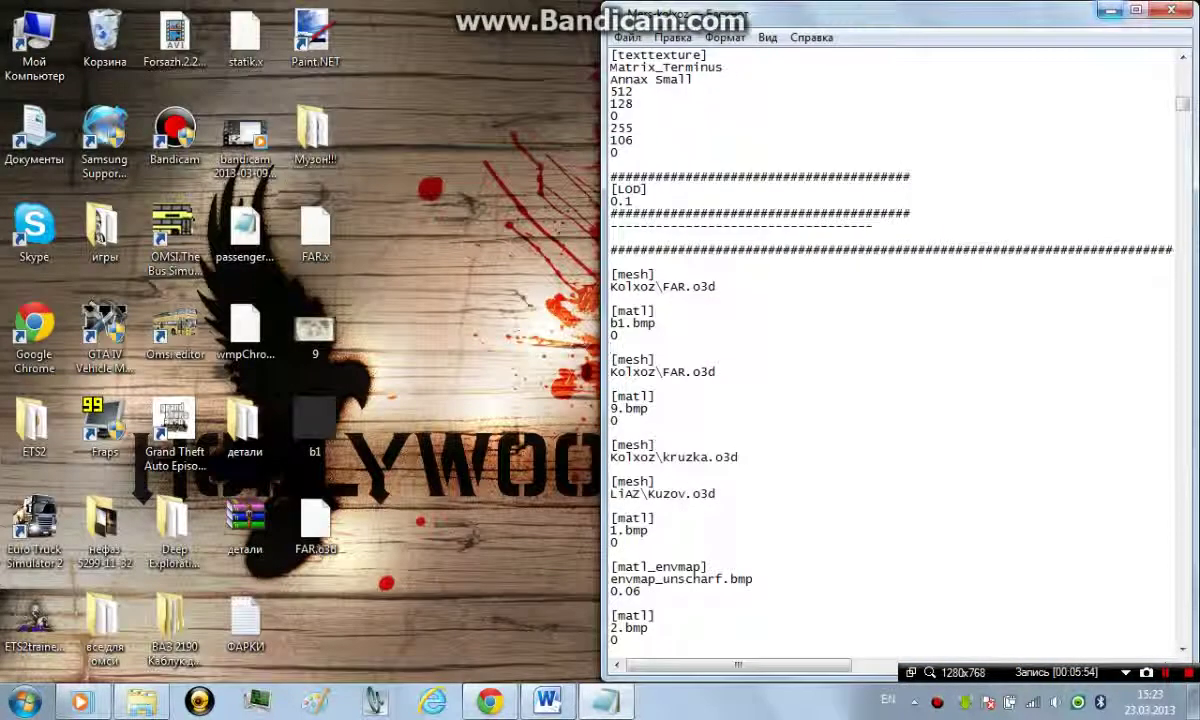
# Locate the "Противотуманные фары" section heading with its lights_nebelschluss light entries in the Mers-kolxoz configuration.
pyautogui.moveTo(1183, 104); pyautogui.dragTo(1183, 123)
pyautogui.scroll(-15, 890, 350)
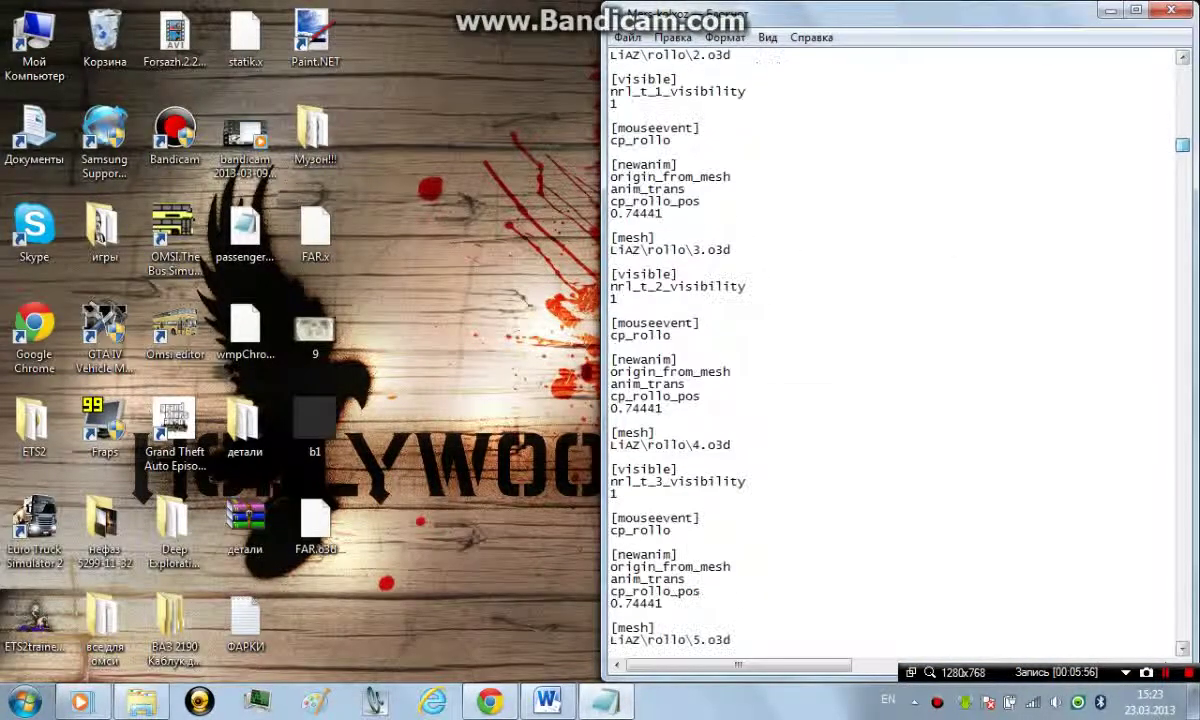
pyautogui.scroll(-12, 890, 350)
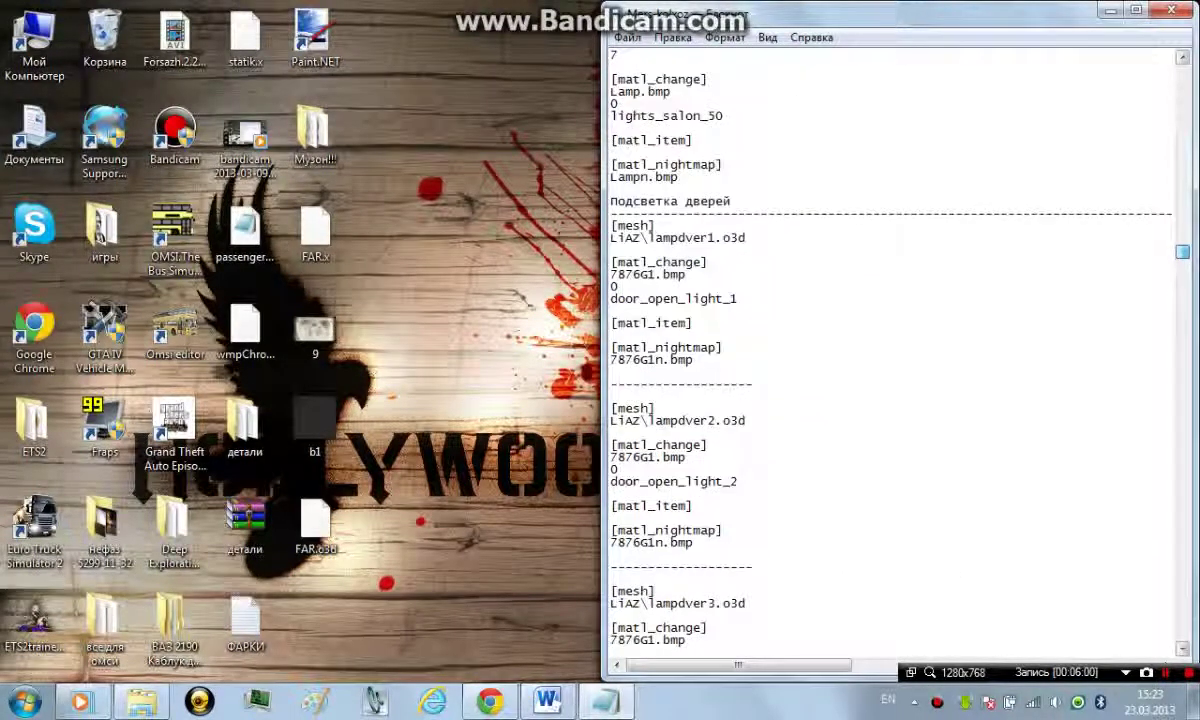
pyautogui.moveTo(1183, 250); pyautogui.dragTo(1183, 244)
pyautogui.scroll(5, 890, 350)
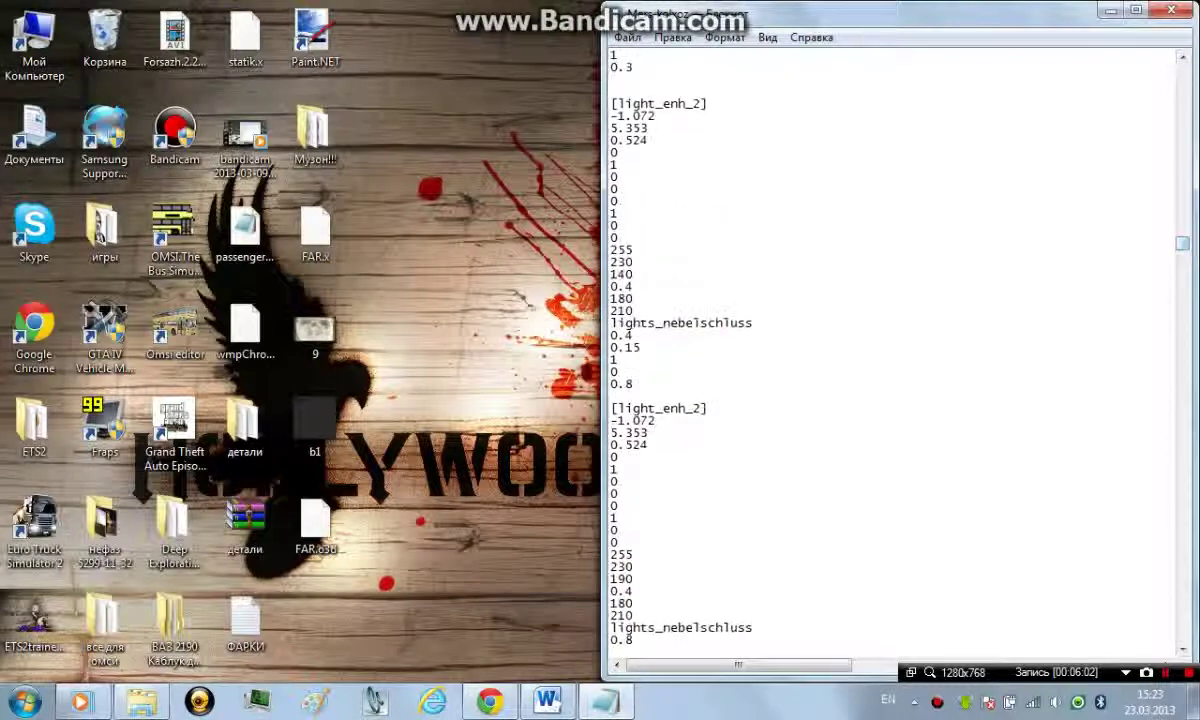
pyautogui.scroll(7, 890, 350)
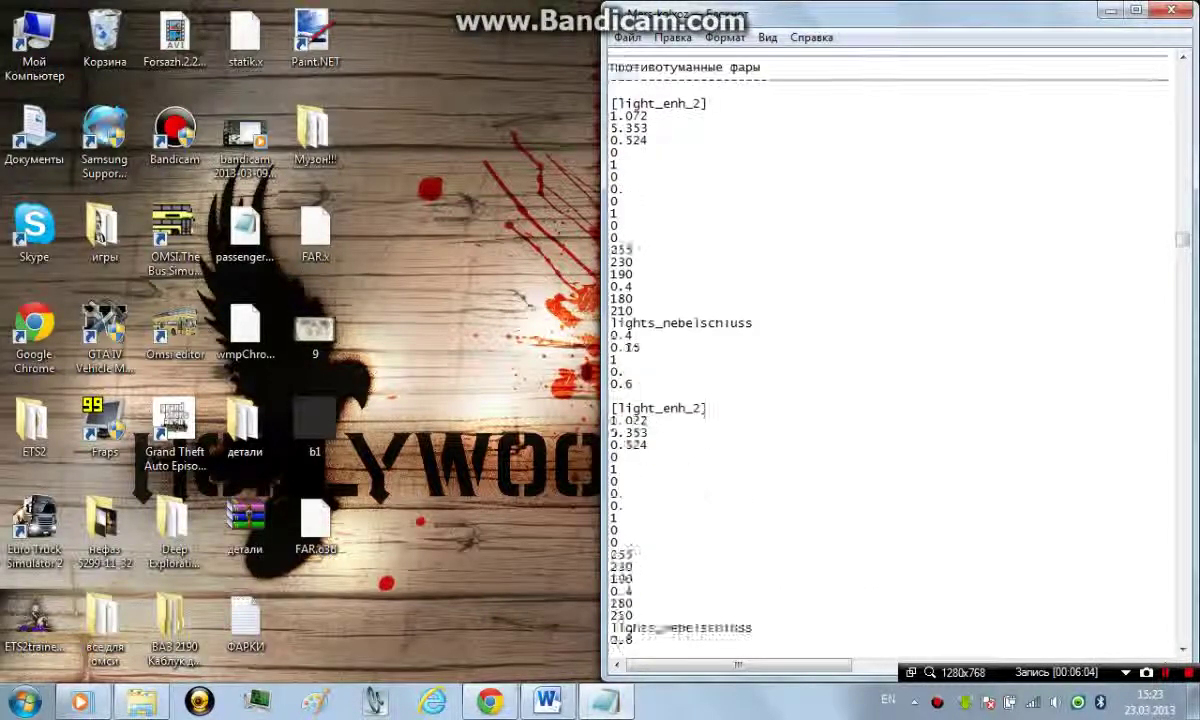
pyautogui.scroll(15, 617, 225)
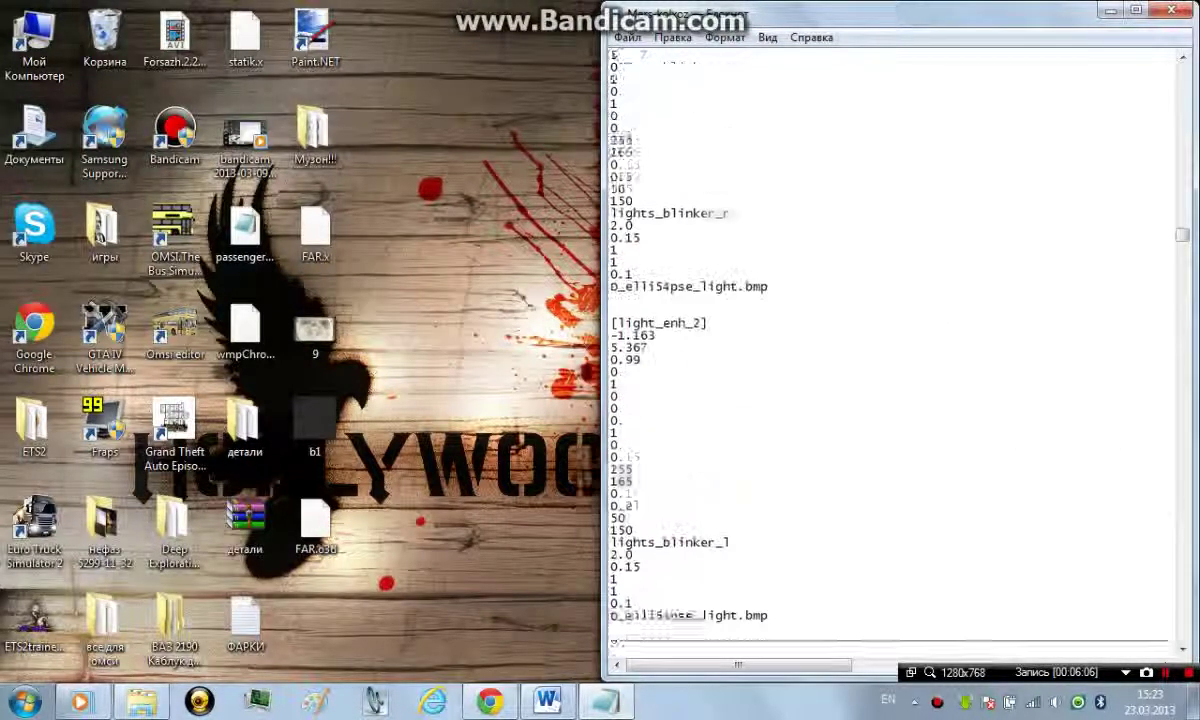
pyautogui.scroll(-15, 620, 225)
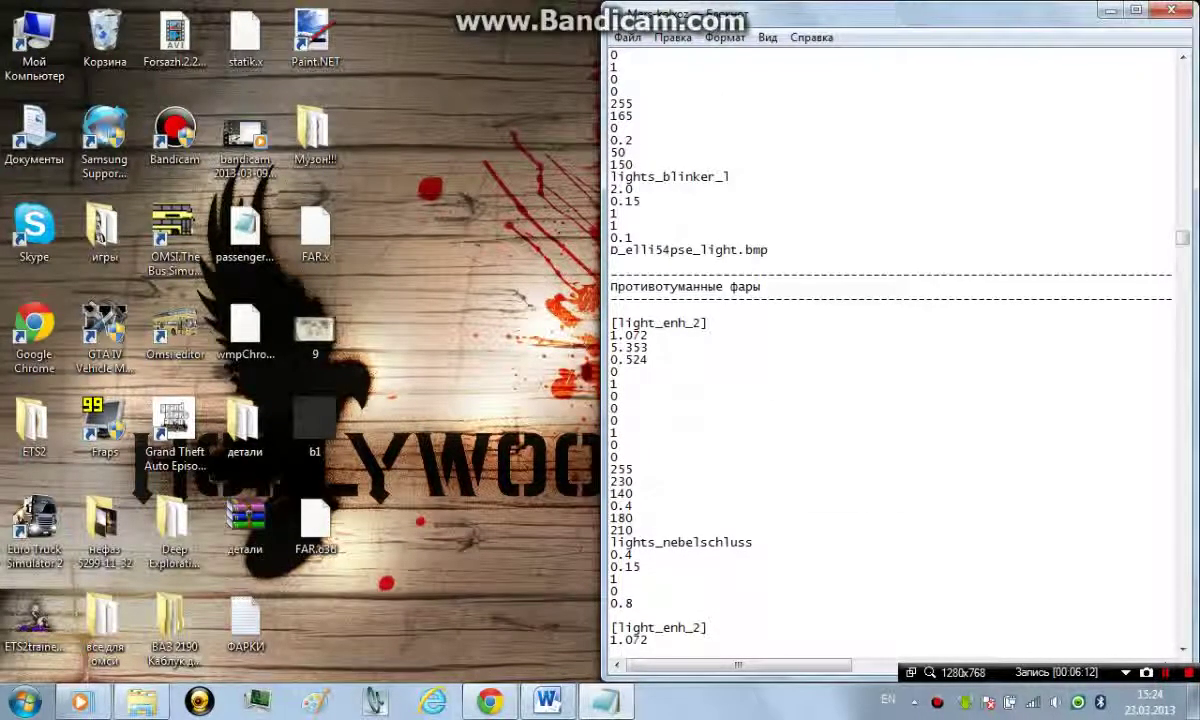
pyautogui.moveTo(611, 287); pyautogui.dragTo(762, 287)
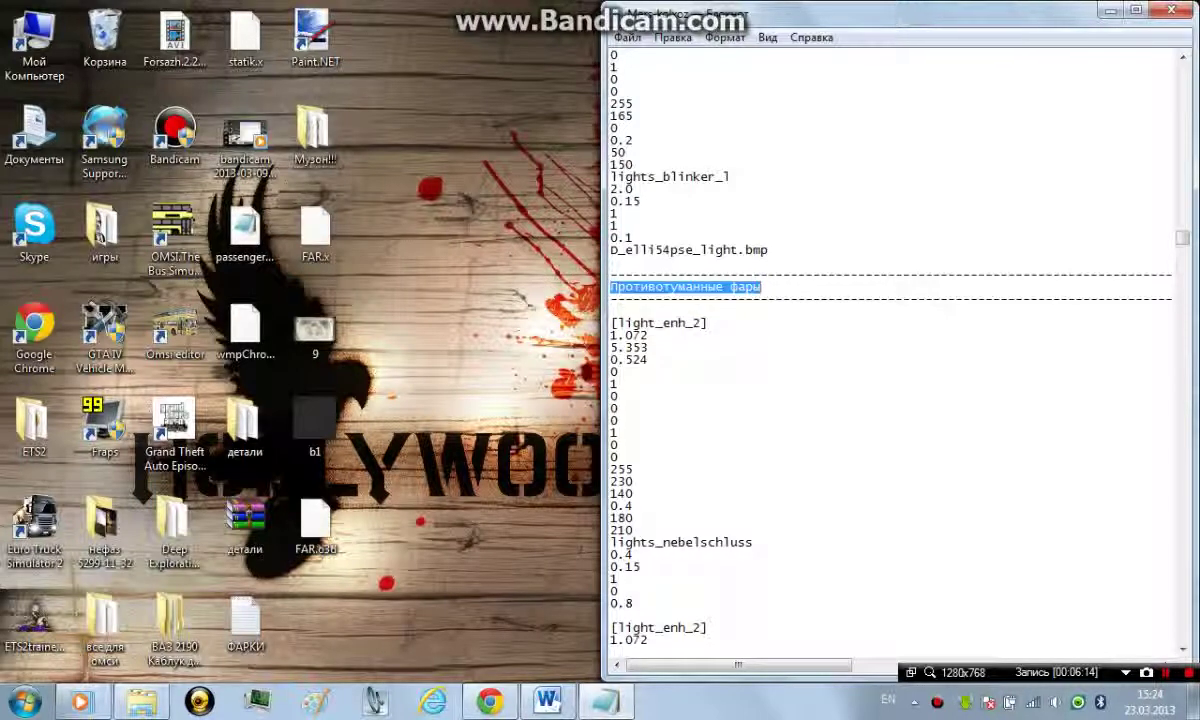
# Copy the "Противотуманные фары" heading together with its first two [light_enh_2] blocks, those positioned at X 1.072.
pyautogui.scroll(-2, 890, 350)
pyautogui.moveTo(611, 202); pyautogui.dragTo(611, 445)
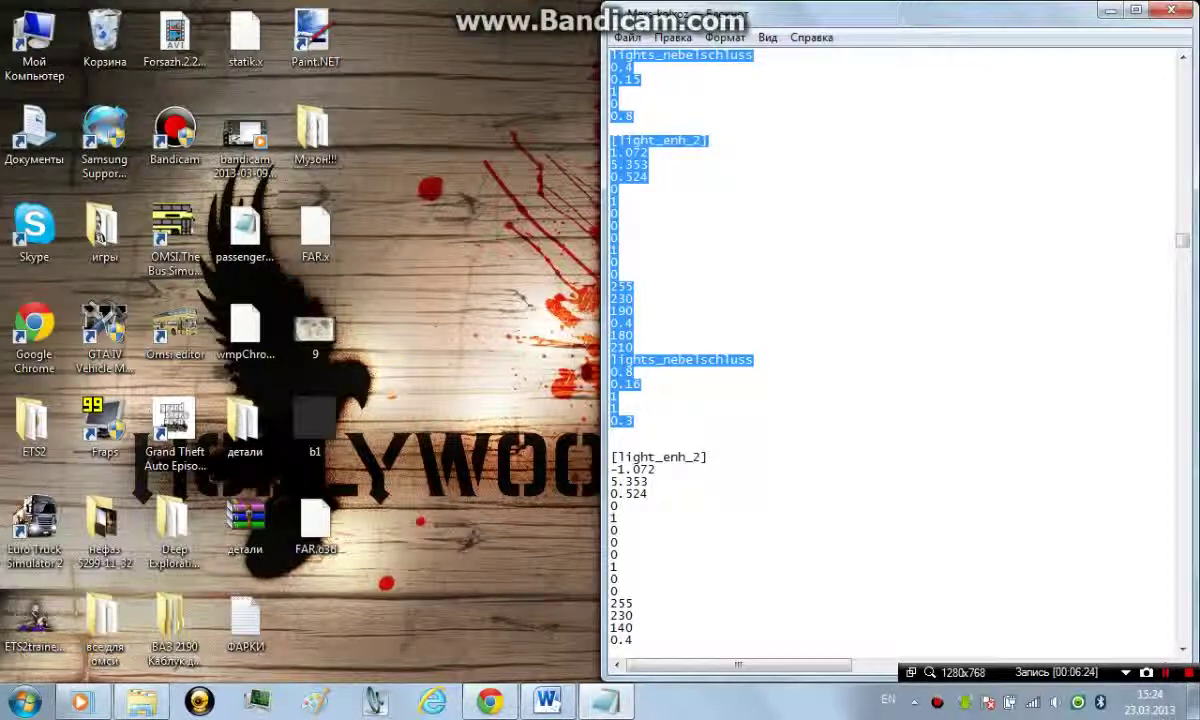
pyautogui.scroll(-15, 890, 350)
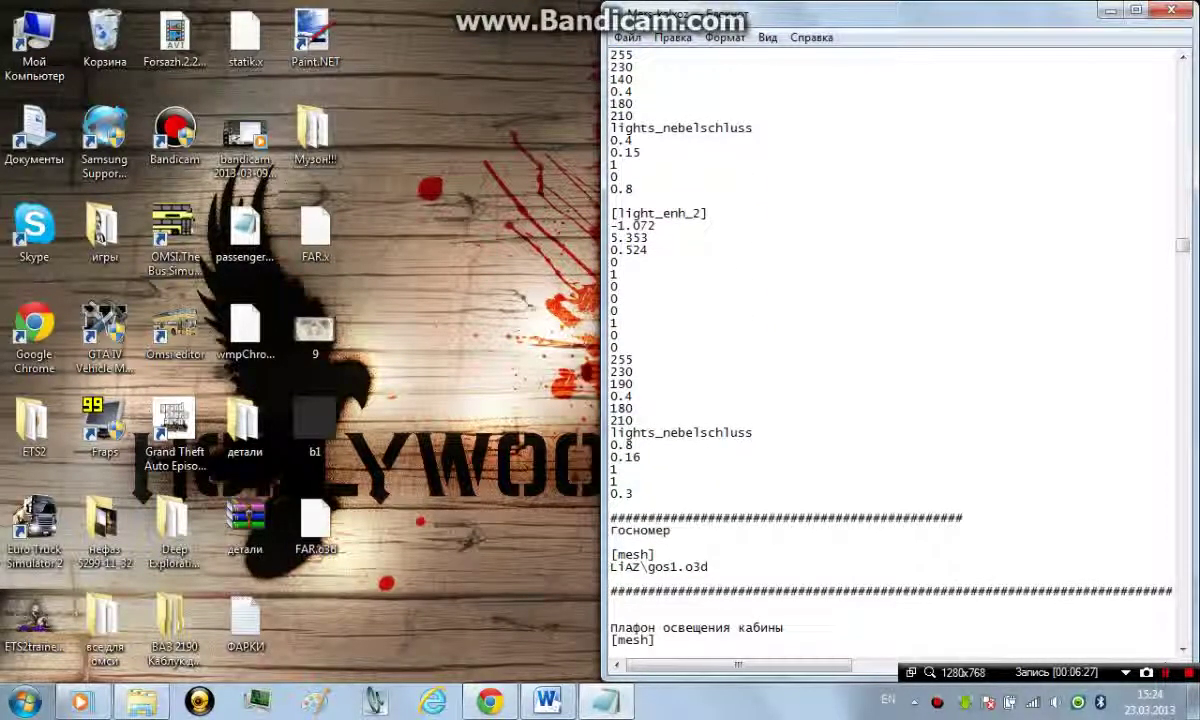
pyautogui.scroll(12, 890, 350)
pyautogui.scroll(15, 890, 350)
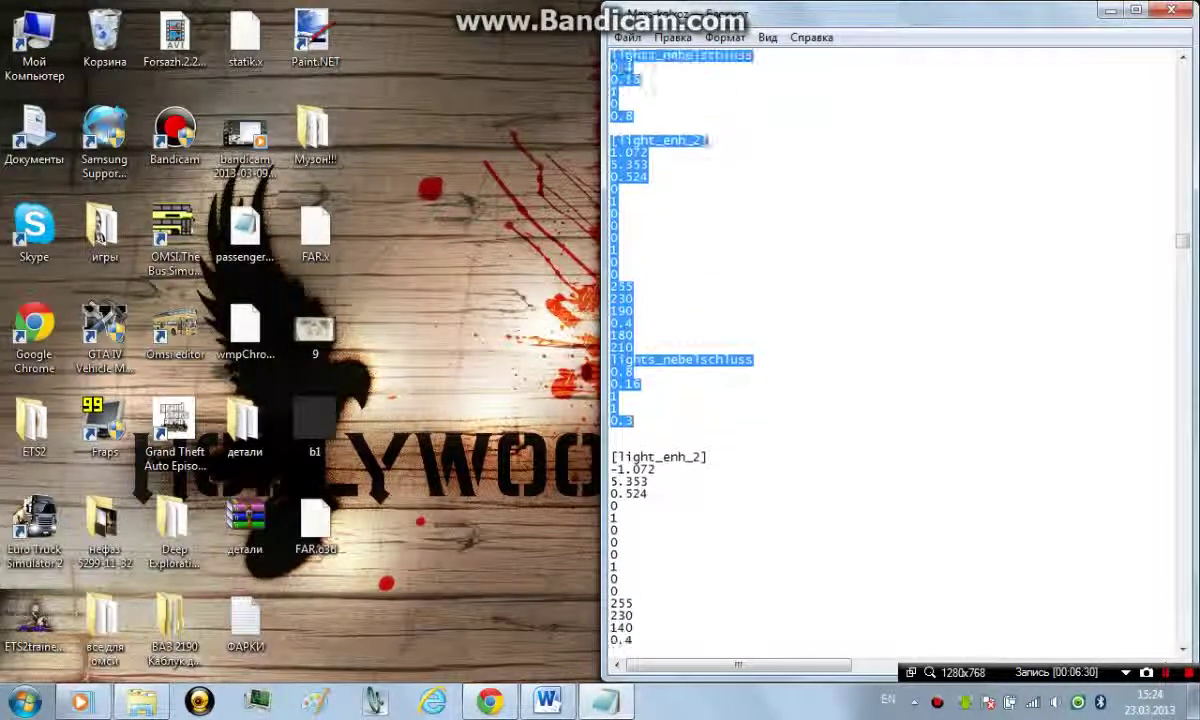
pyautogui.scroll(-4, 890, 350)
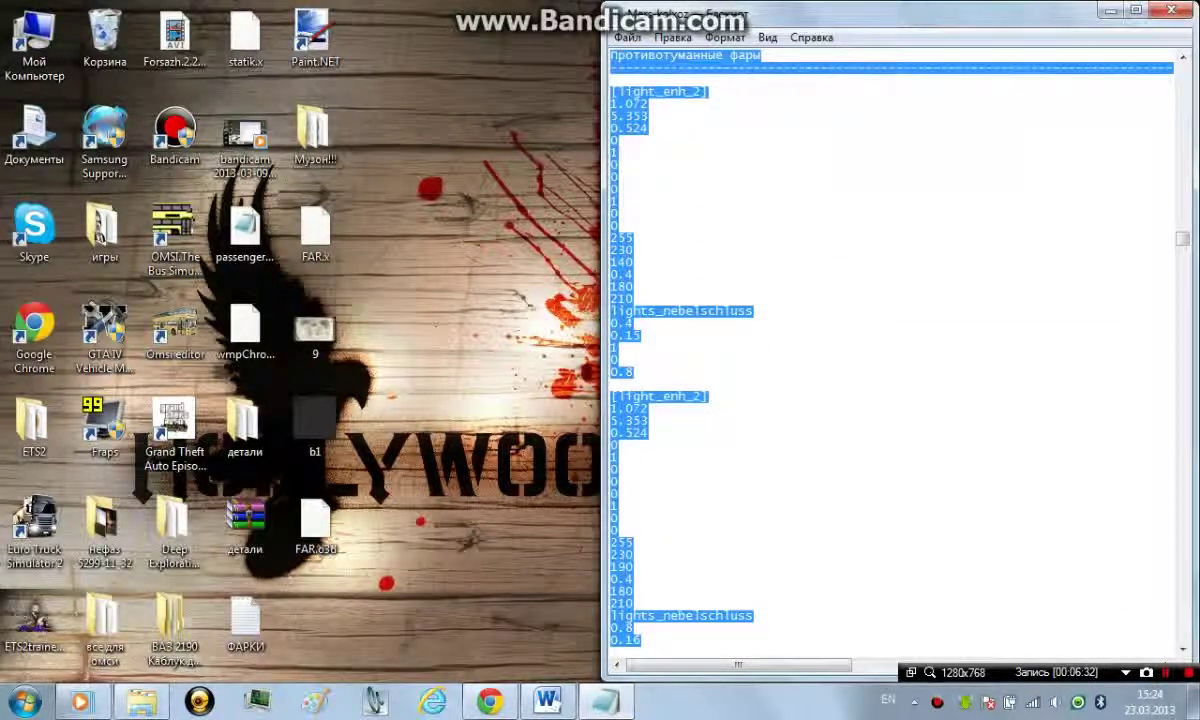
pyautogui.rightClick(620, 106)
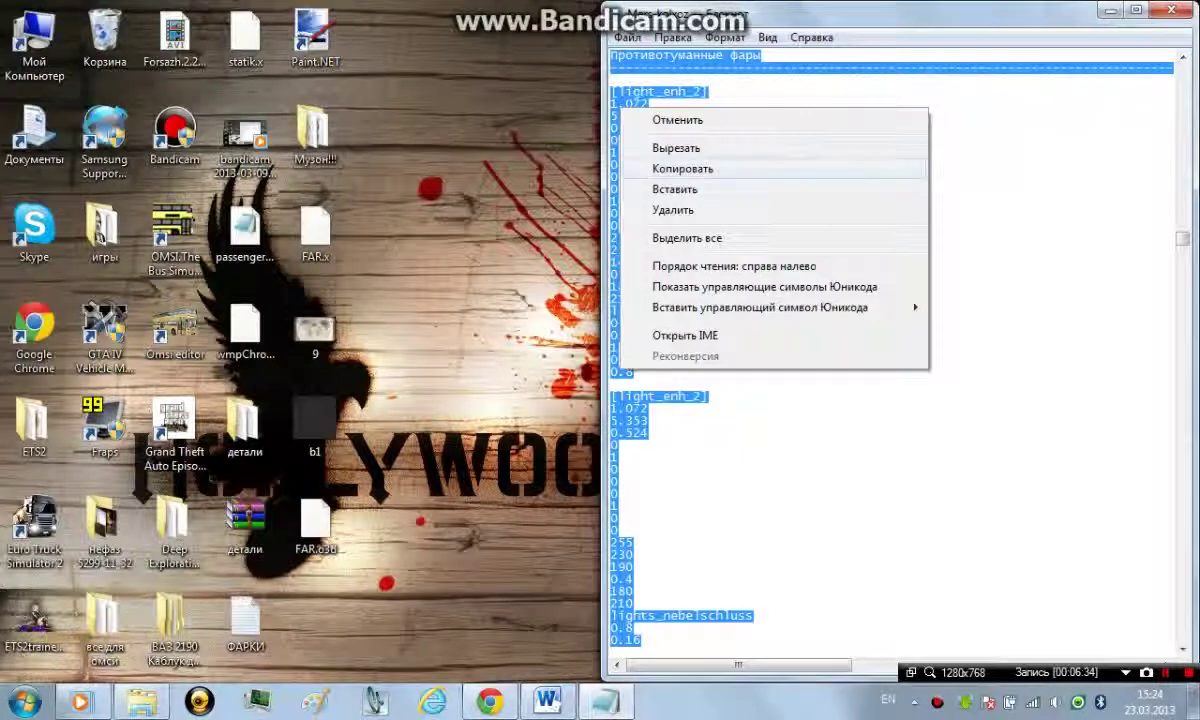
pyautogui.click(683, 168)
# Paste the copied fog light section after the last lights_nebelschluss block, above "Госномер", and rename its heading "Противотуманные фары2".
pyautogui.scroll(-12, 683, 168)
pyautogui.scroll(-3, 890, 350)
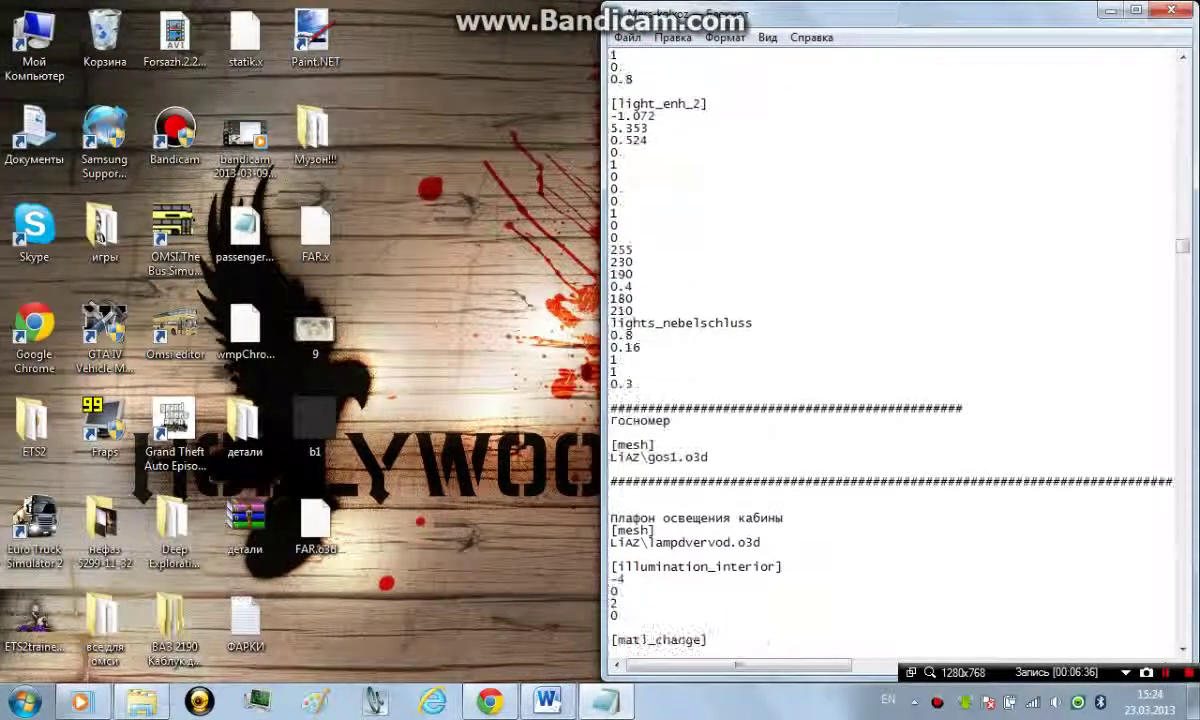
pyautogui.click(635, 384)
pyautogui.press('Return')
pyautogui.press('Return')
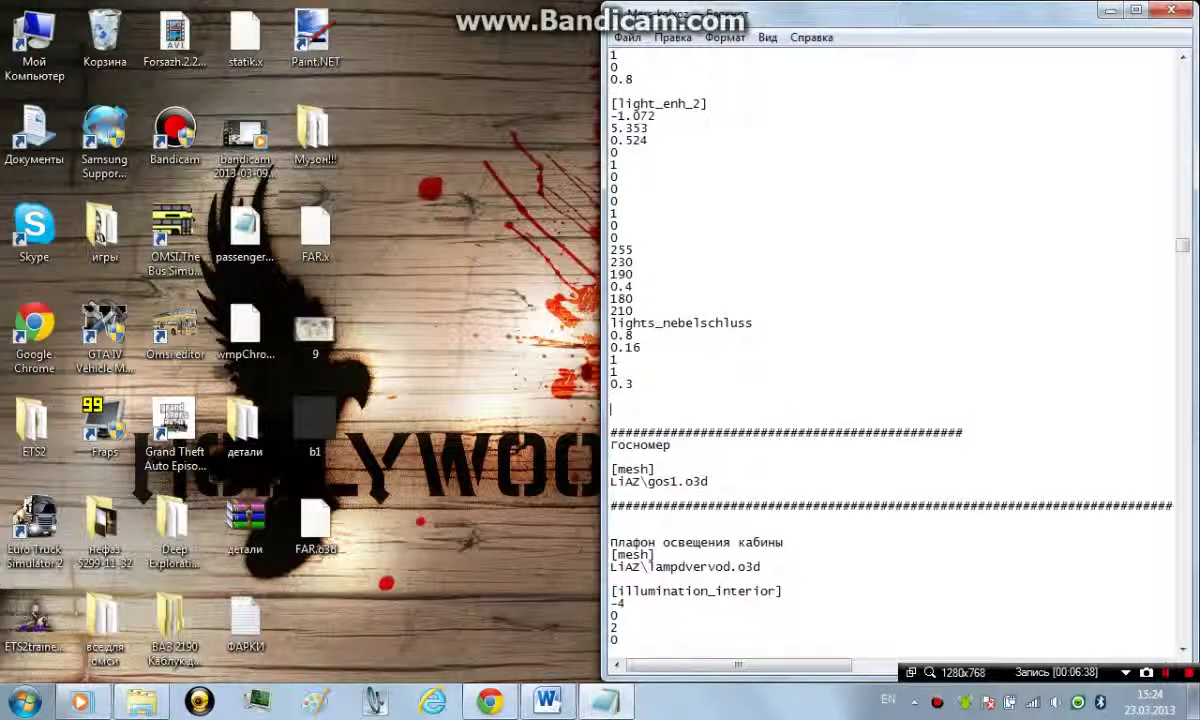
pyautogui.hotkey('ctrl', 'v')
pyautogui.scroll(-13, 890, 350)
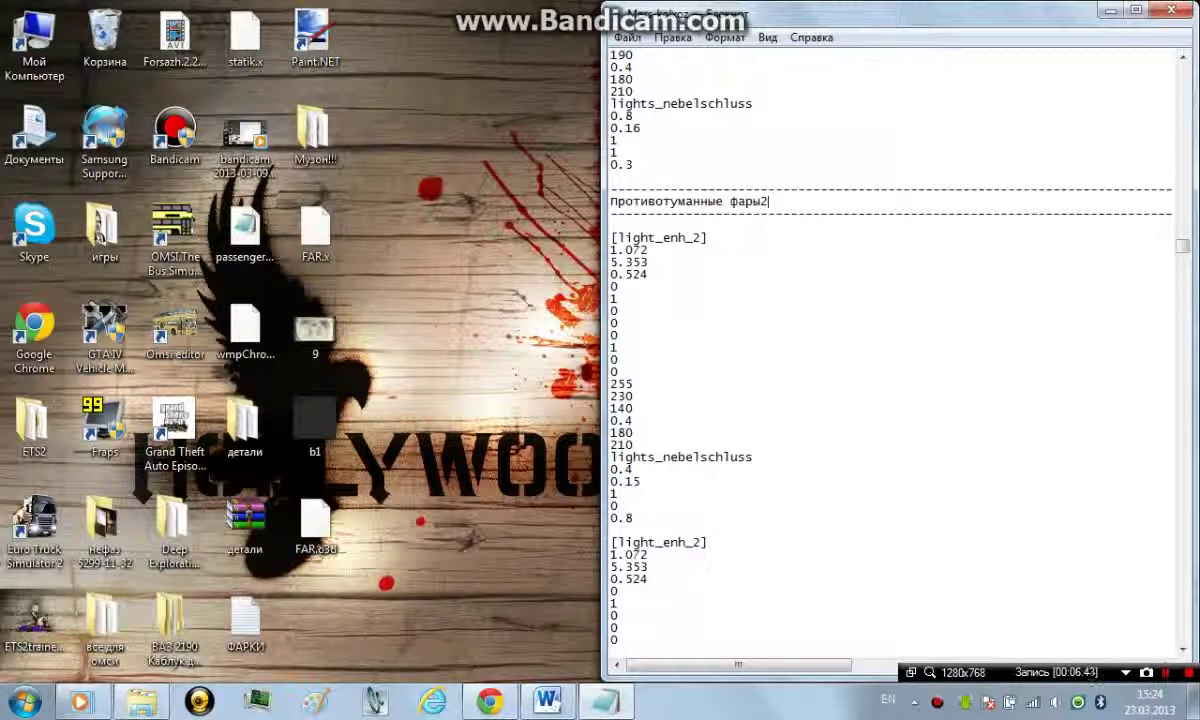
# Clear the three position values in the first [light_enh_2] block of "Противотуманные фары2" and open the ФАРКИ coordinates file beside the configuration.
pyautogui.moveTo(650, 275); pyautogui.dragTo(611, 251)
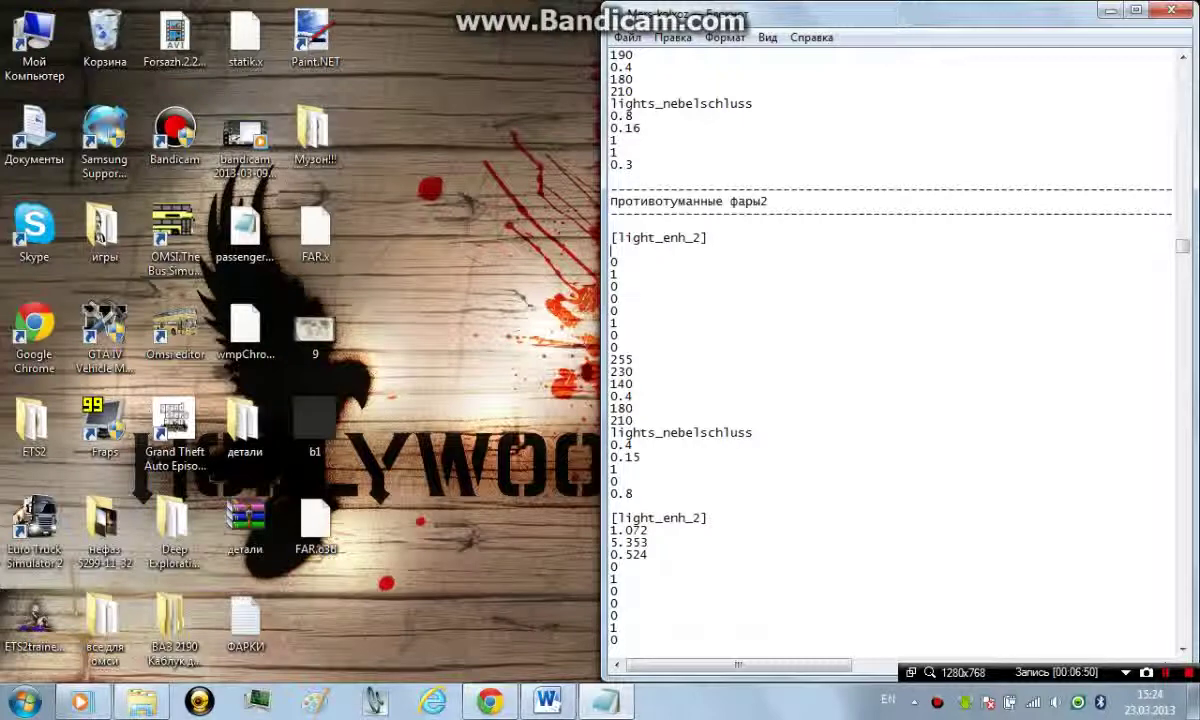
pyautogui.click(606, 702)
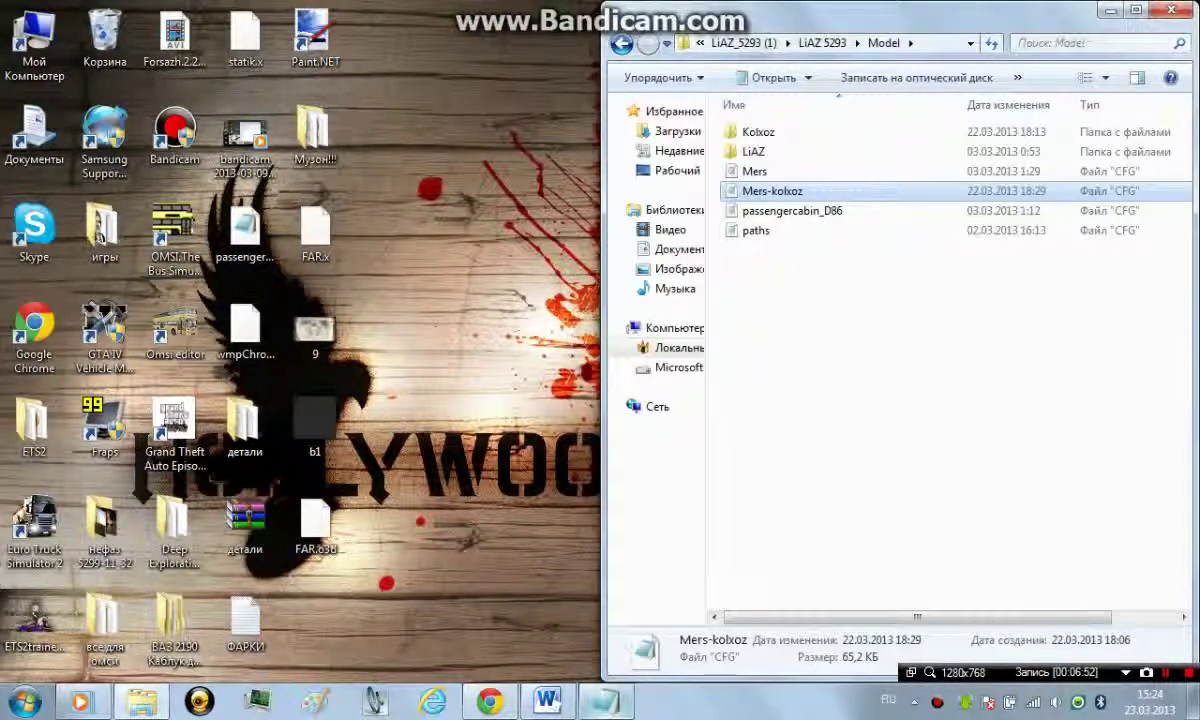
pyautogui.press('Return')
pyautogui.doubleClick(245, 618)
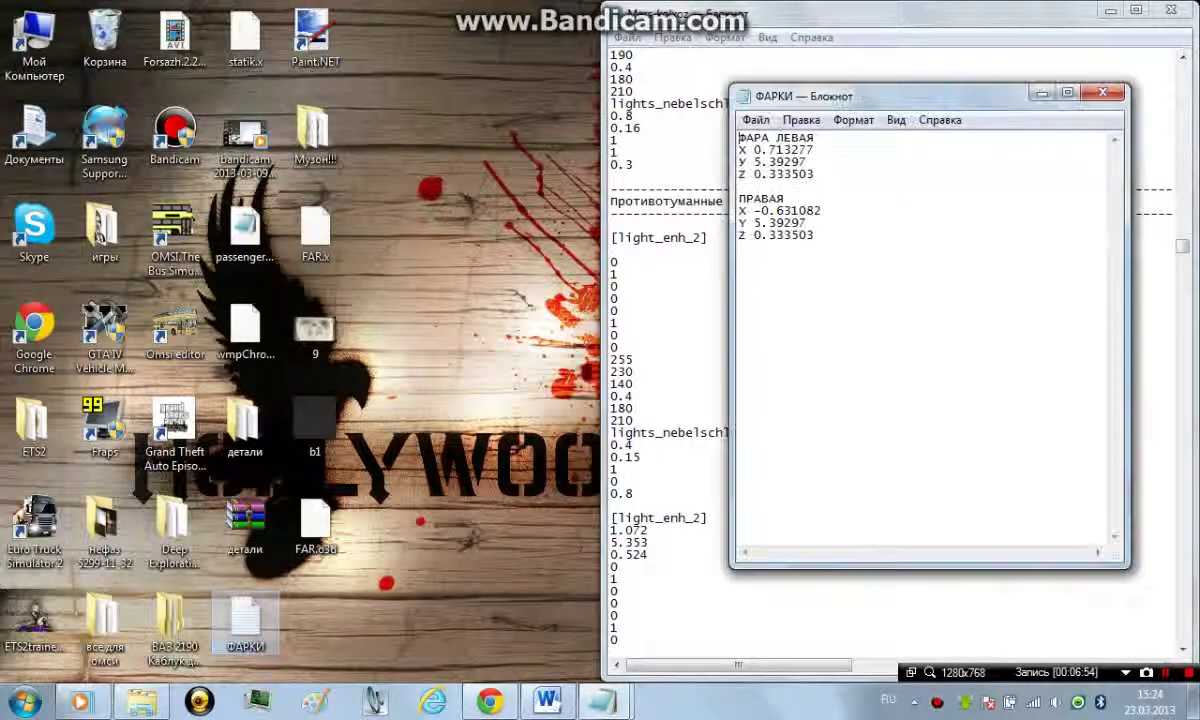
pyautogui.moveTo(950, 96); pyautogui.dragTo(2, 40)
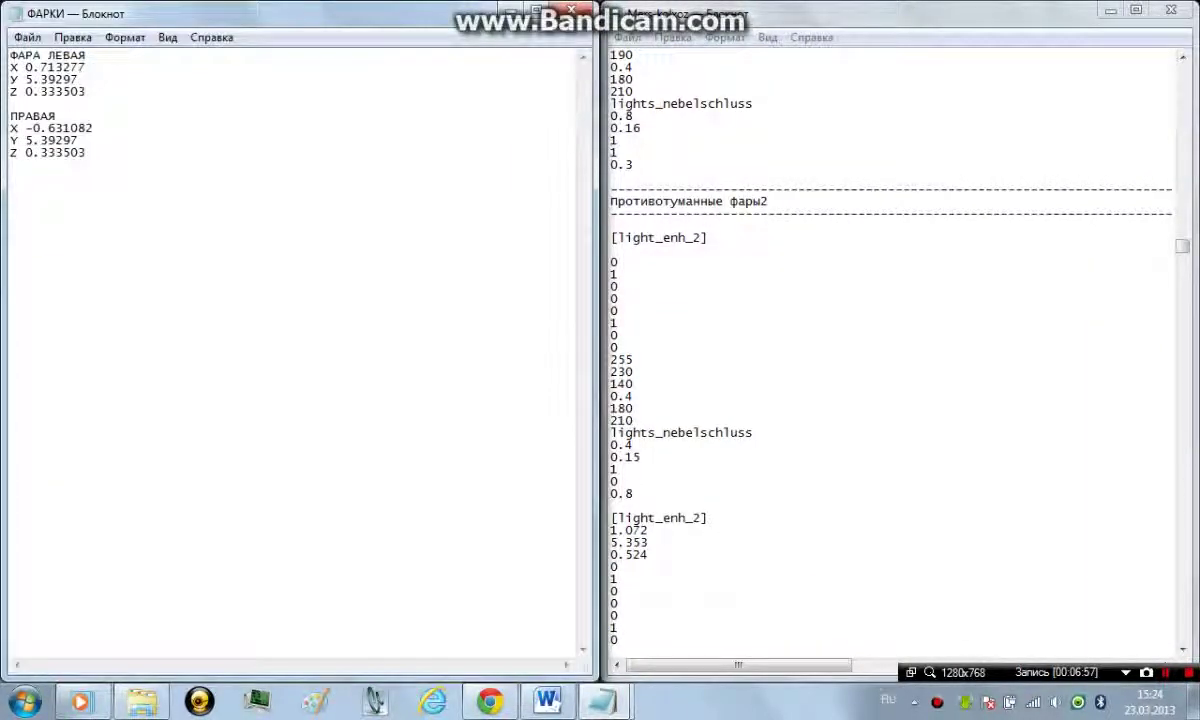
# Copy the X, Y and Z coordinate lines listed under "ФАРА ЛЕВАЯ" in the ФАРКИ file.
pyautogui.moveTo(86, 91); pyautogui.dragTo(10, 67)
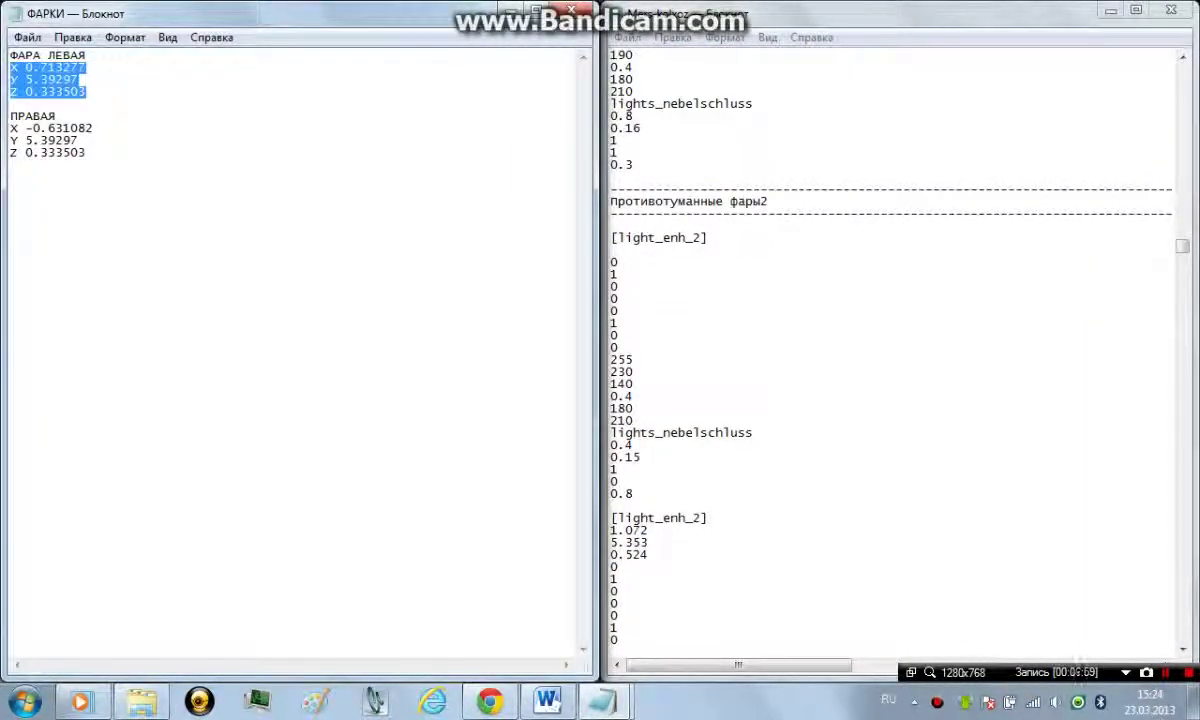
pyautogui.click(28, 68)
pyautogui.moveTo(86, 91); pyautogui.dragTo(10, 67)
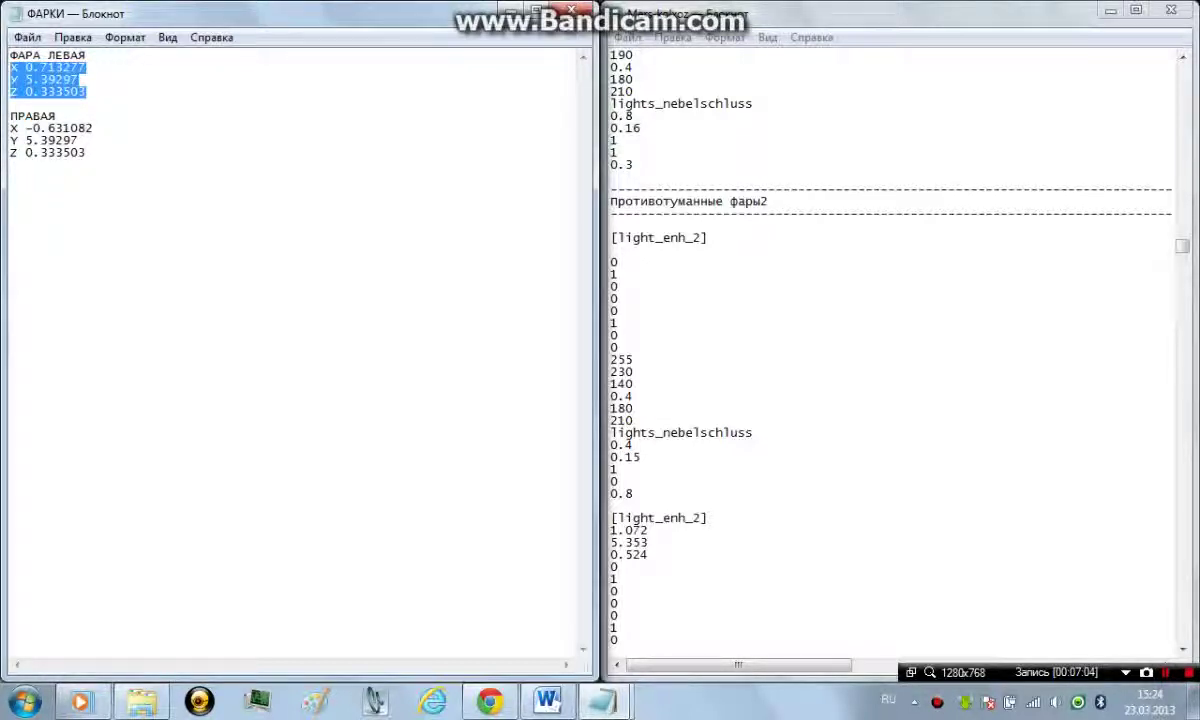
pyautogui.rightClick(45, 73)
pyautogui.click(112, 134)
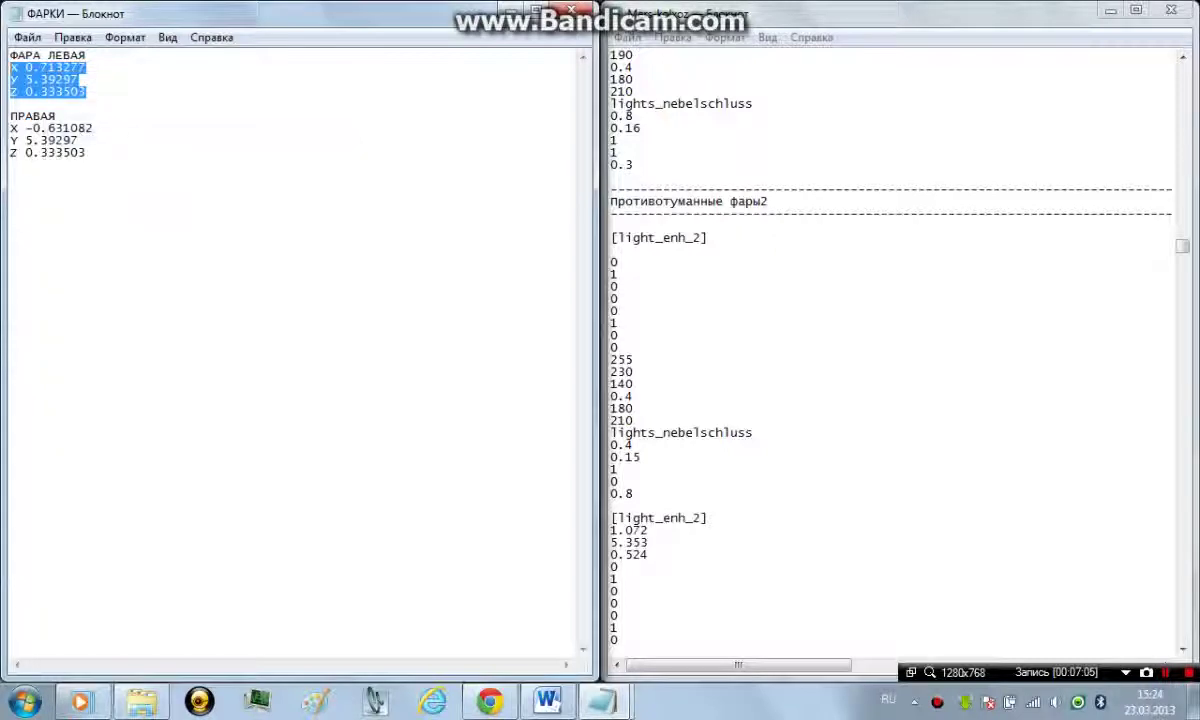
# Paste the left lamp coordinates into the first [light_enh_2] block of "Противотуманные фары2", leaving only 0.713277, 5.39297 and 0.333503 without axis letters.
pyautogui.click(613, 250)
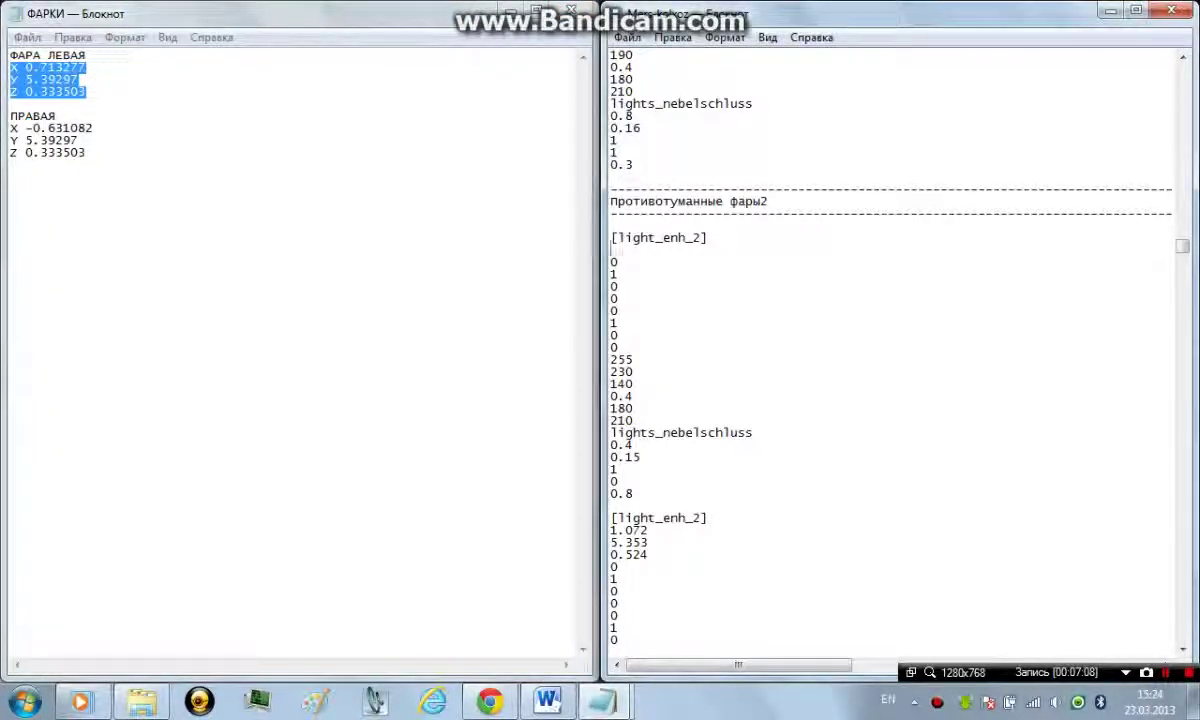
pyautogui.hotkey('ctrl', 'v')
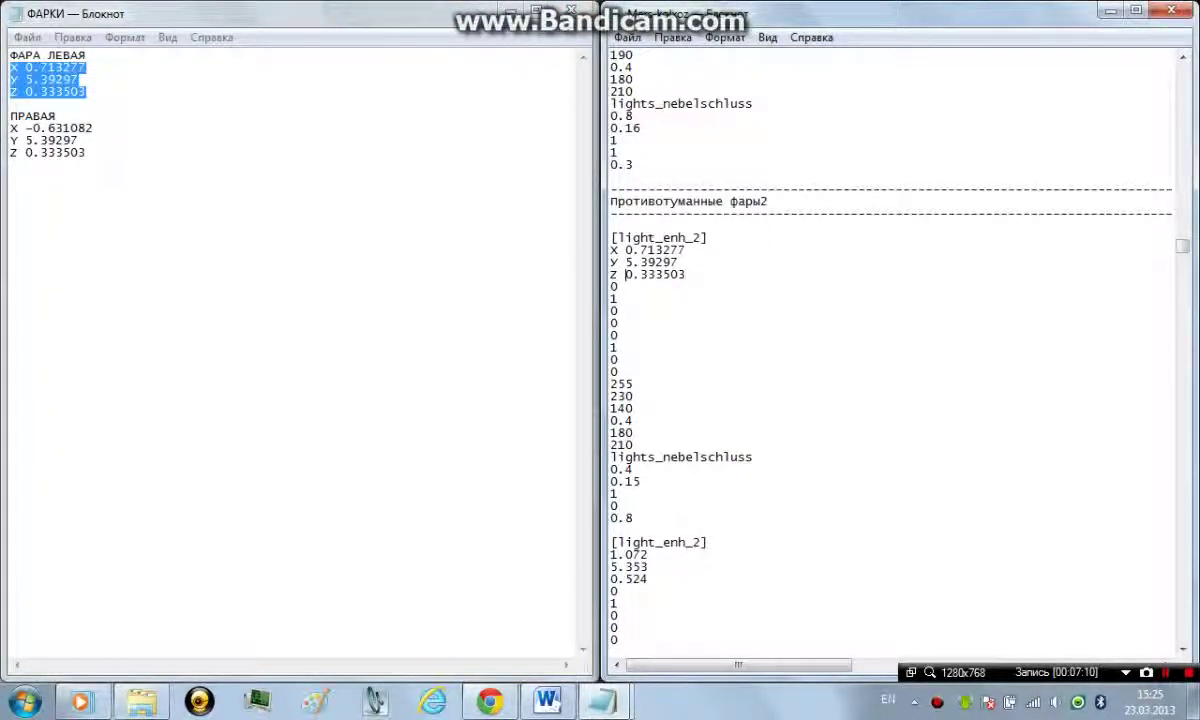
pyautogui.press('BackSpace')
pyautogui.press('BackSpace')
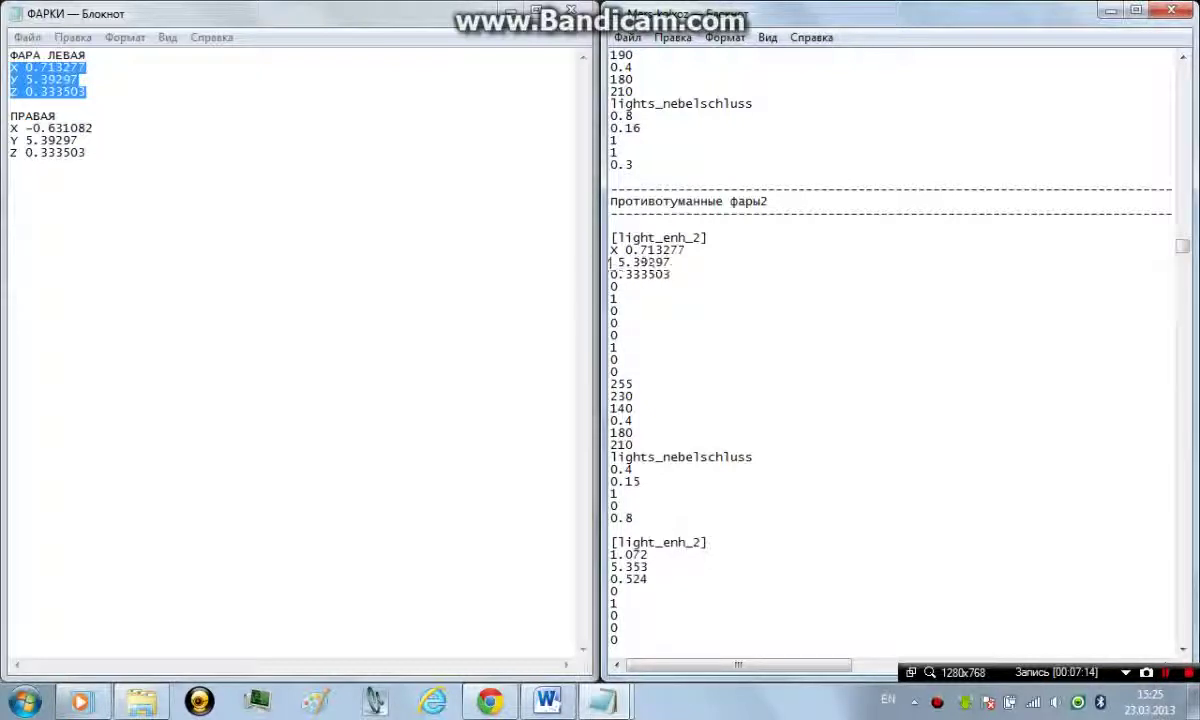
pyautogui.press('BackSpace')
pyautogui.press('BackSpace')
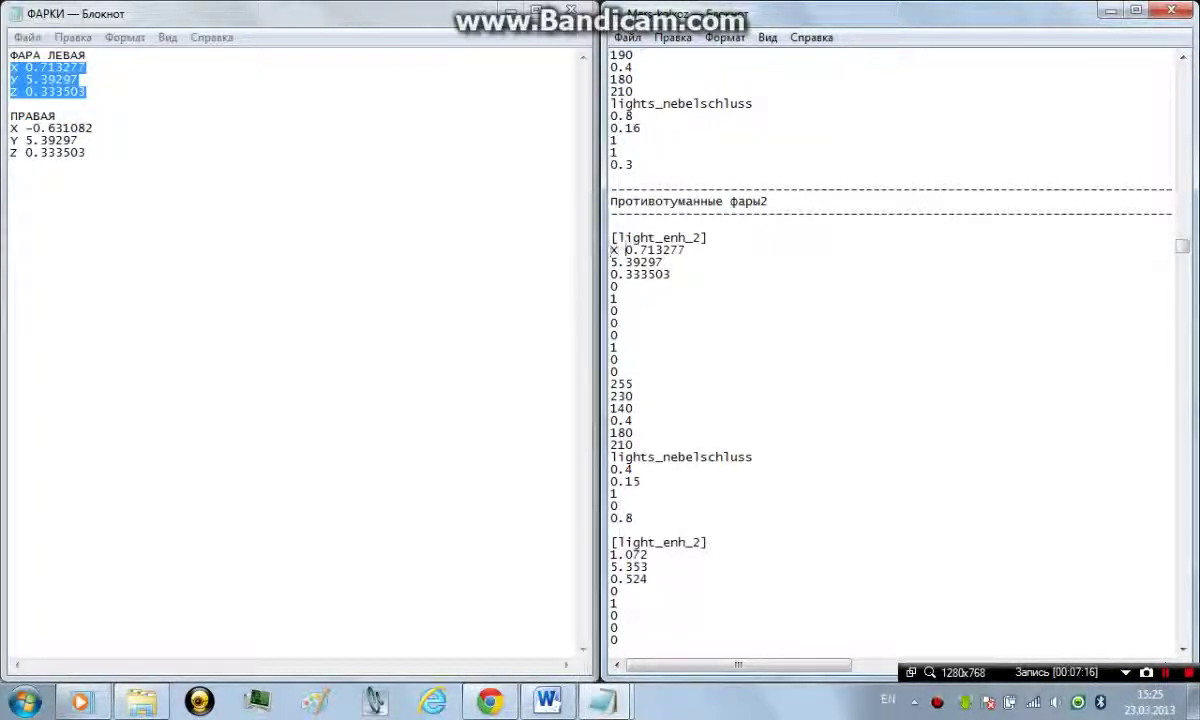
pyautogui.press('BackSpace')
pyautogui.press('BackSpace')
# Replace the three position values in the second [light_enh_2] block of "Противотуманные фары2" with the coordinate lines listed under "ПРАВАЯ" in the ФАРКИ file.
pyautogui.scroll(-1, 890, 350)
pyautogui.scroll(-6, 890, 350)
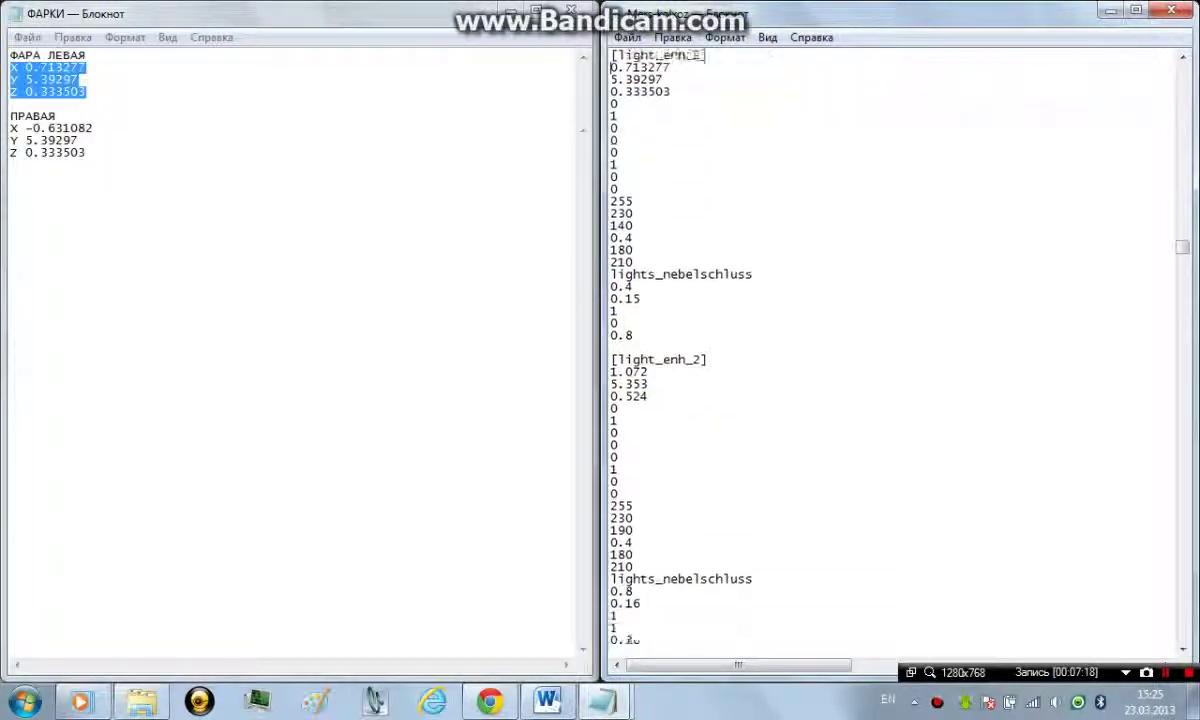
pyautogui.moveTo(649, 323); pyautogui.dragTo(600, 298)
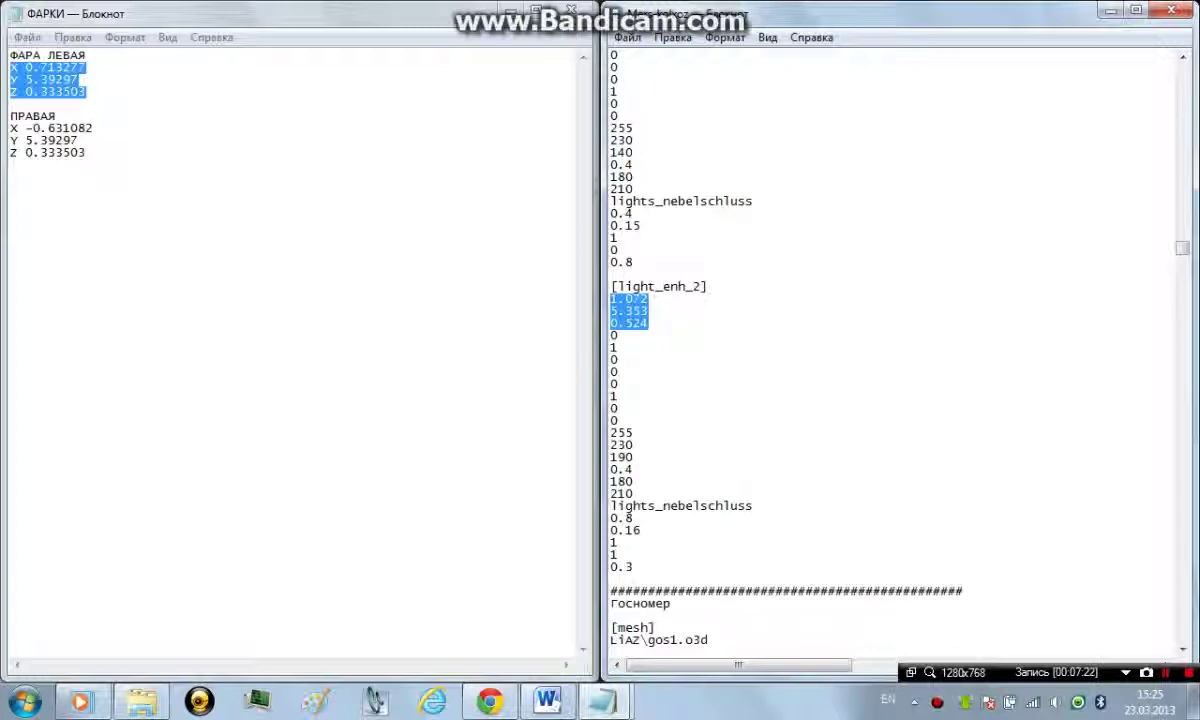
pyautogui.press('BackSpace')
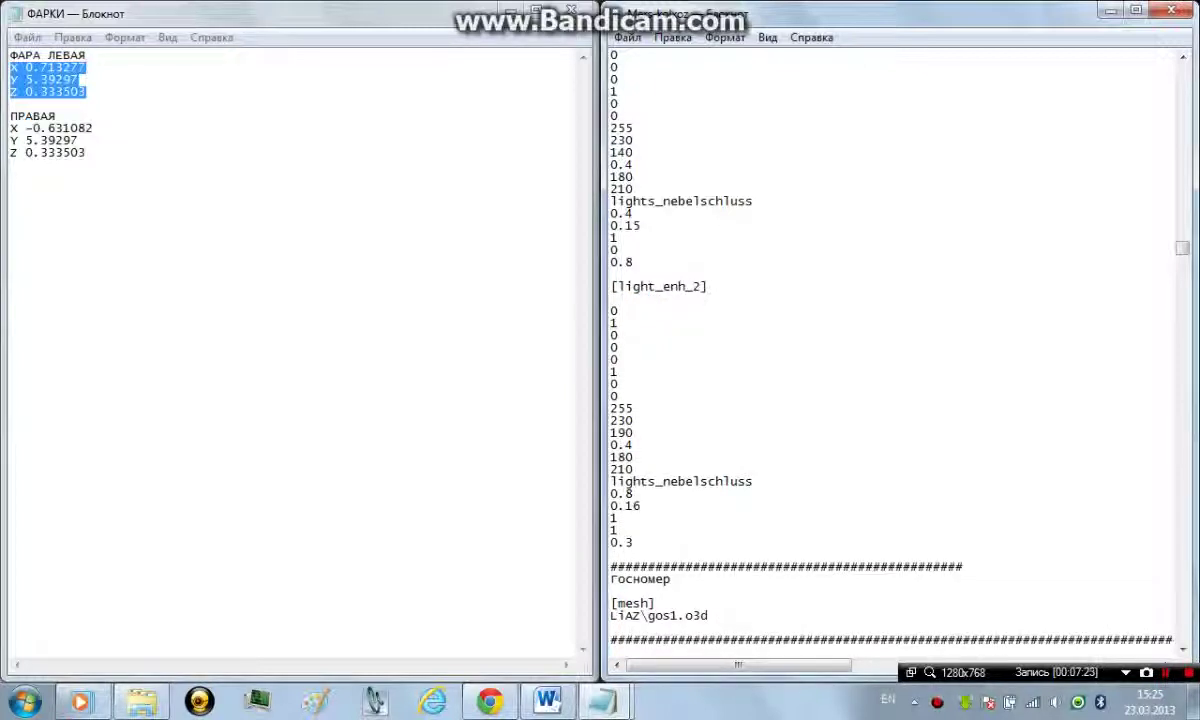
pyautogui.moveTo(87, 153); pyautogui.dragTo(11, 129)
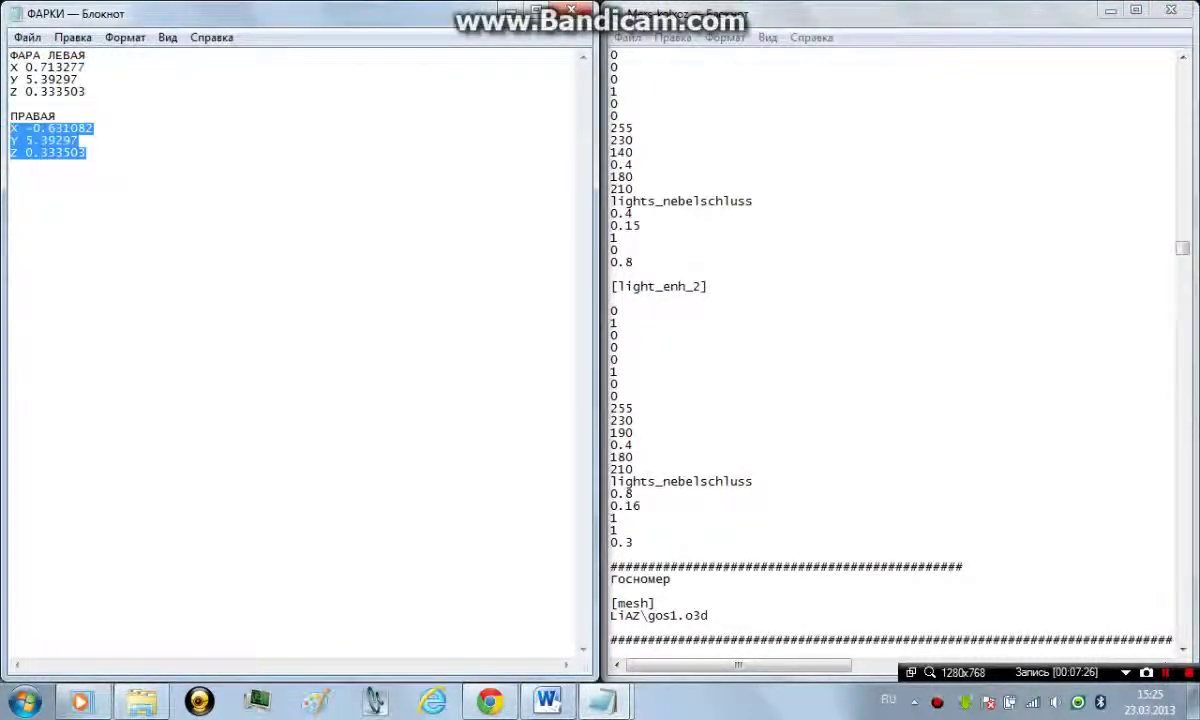
pyautogui.click(612, 299)
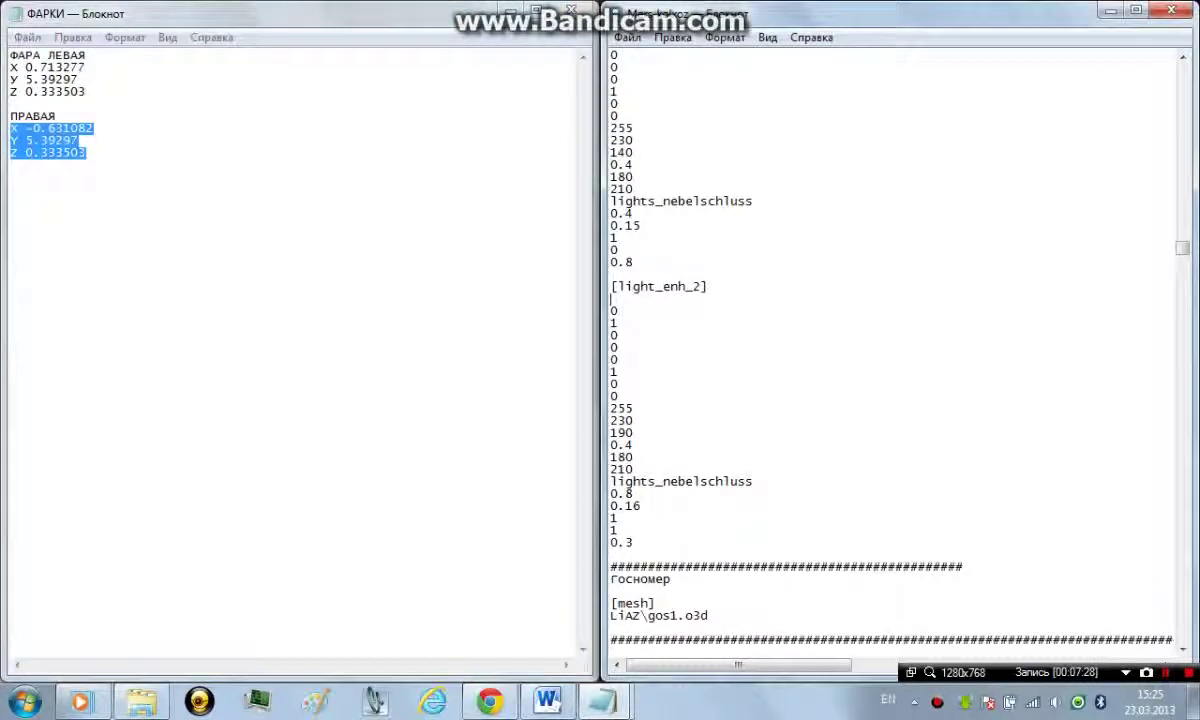
pyautogui.hotkey('ctrl', 'v')
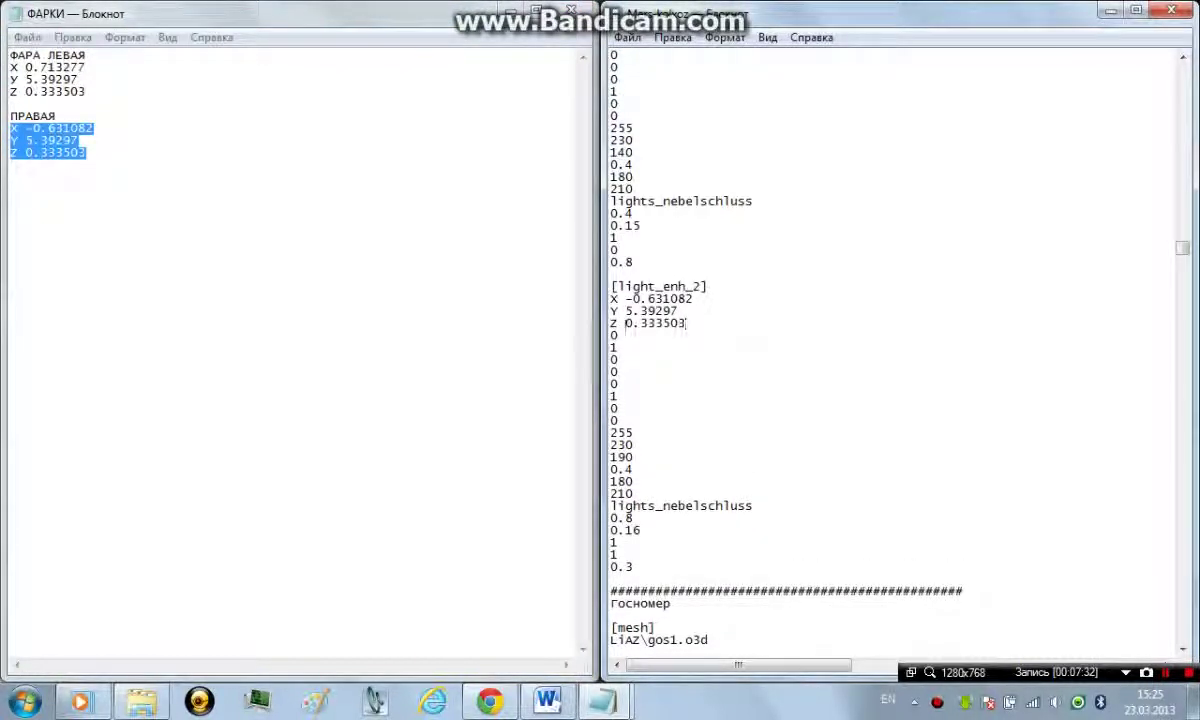
# Strip the axis letters from the pasted right lamp coordinates, leaving -0.631082, 5.39297 and 0.333503, and close the ФАРКИ file.
pyautogui.press('BackSpace')
pyautogui.press('BackSpace')
pyautogui.press('Right')
pyautogui.press('BackSpace')
pyautogui.press('BackSpace')
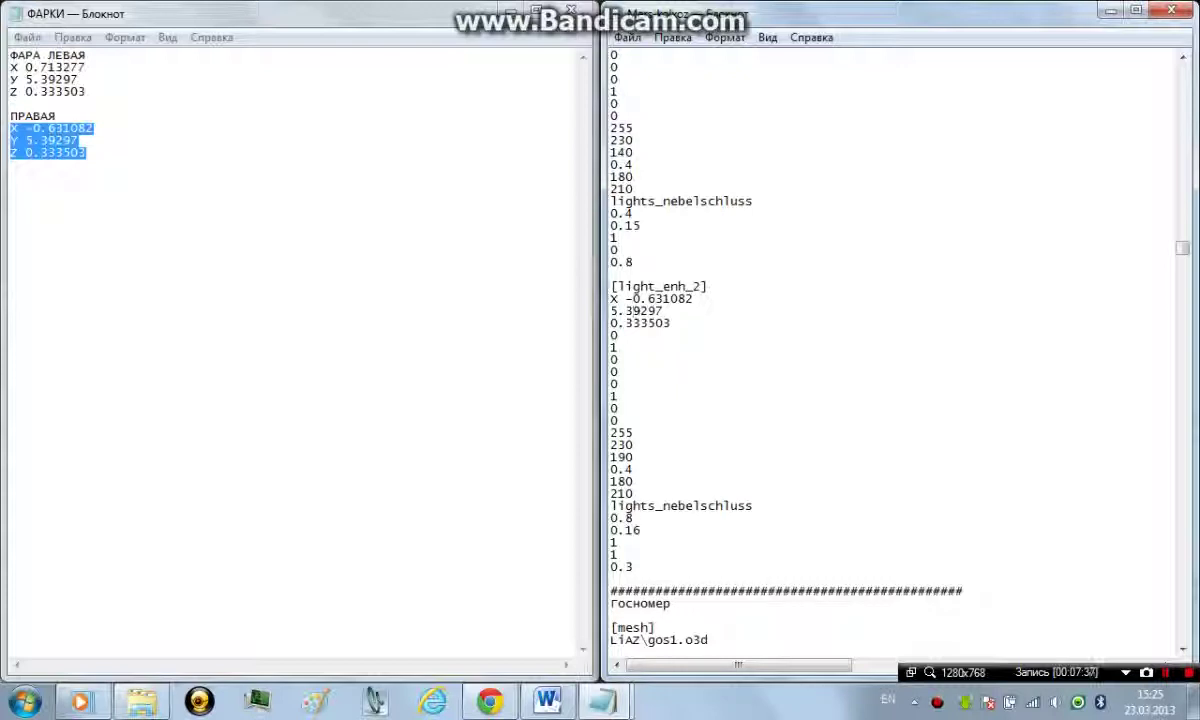
pyautogui.press('BackSpace')
pyautogui.press('BackSpace')
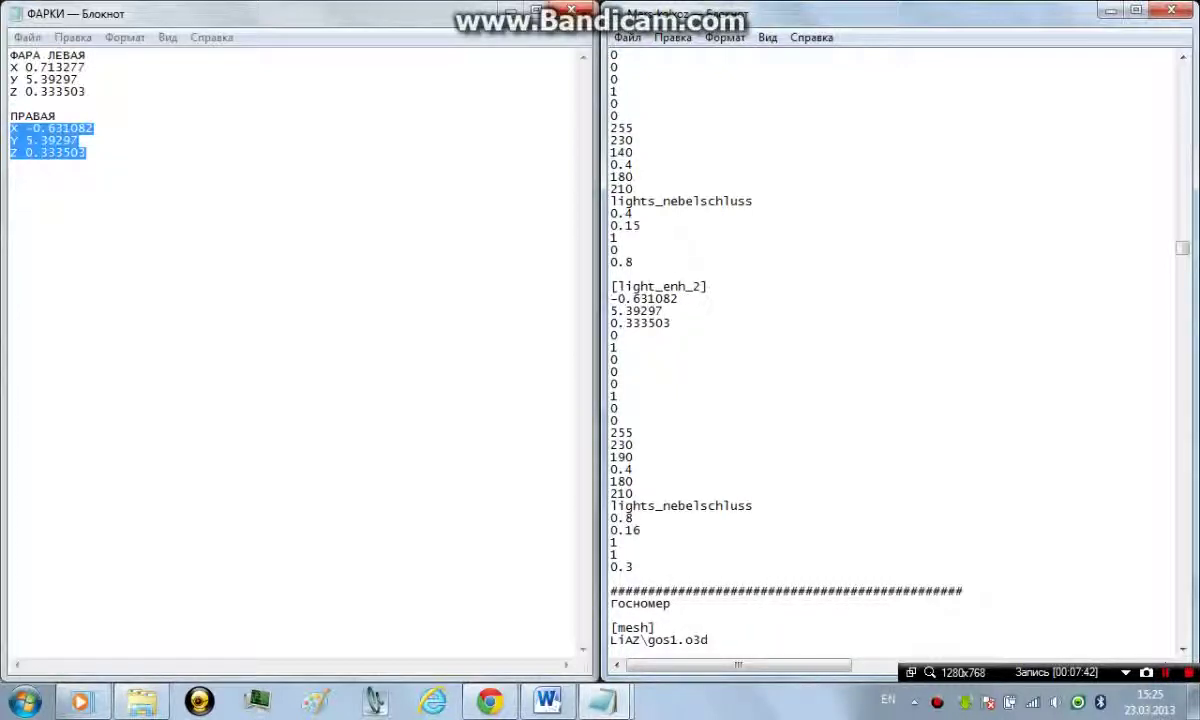
pyautogui.click(571, 9)
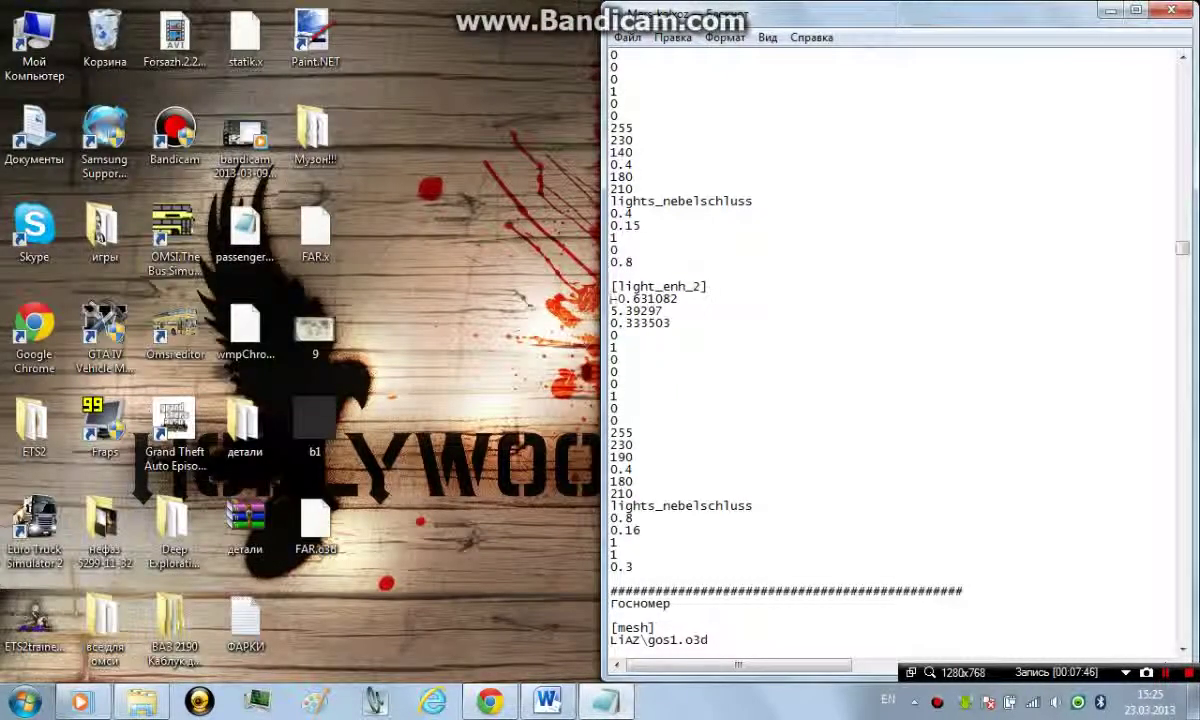
pyautogui.scroll(2, 706, 641)
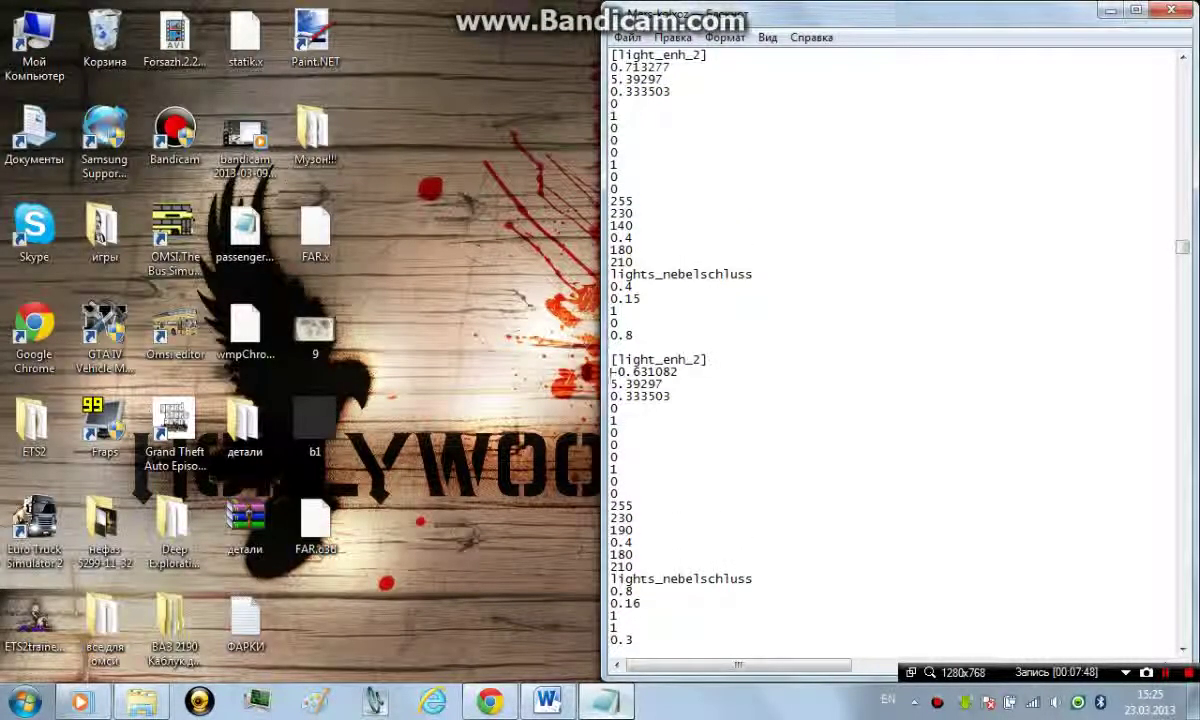
# Switch to the Word document and begin a new paragraph at the end with "МОЖНО СКОПИРОВАТЬ".
pyautogui.click(606, 702)
pyautogui.hotkey('alt', 'Tab')
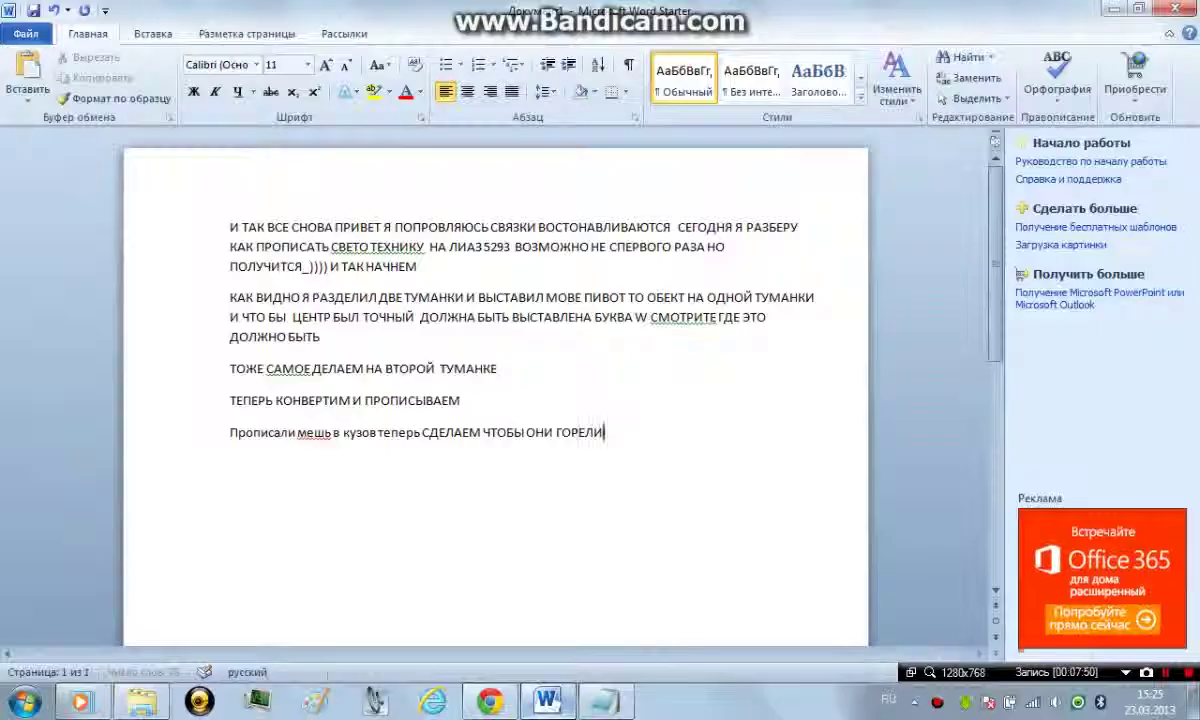
pyautogui.press('Return')
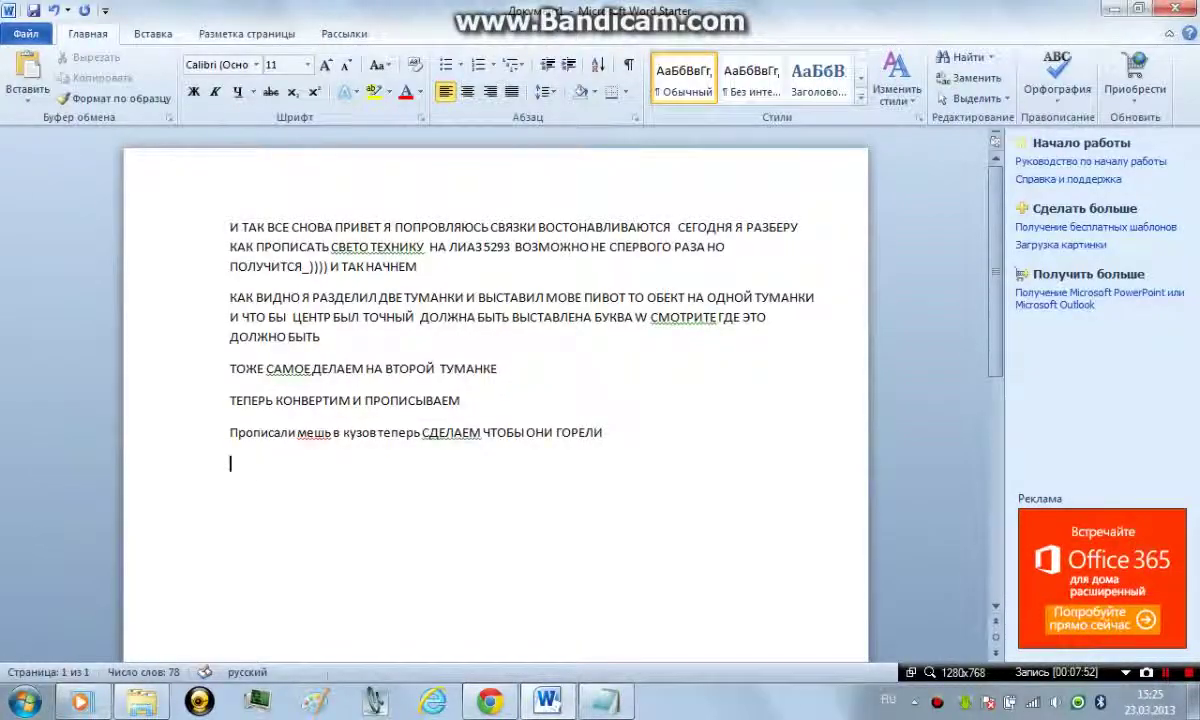
pyautogui.write('МОЖНО ')
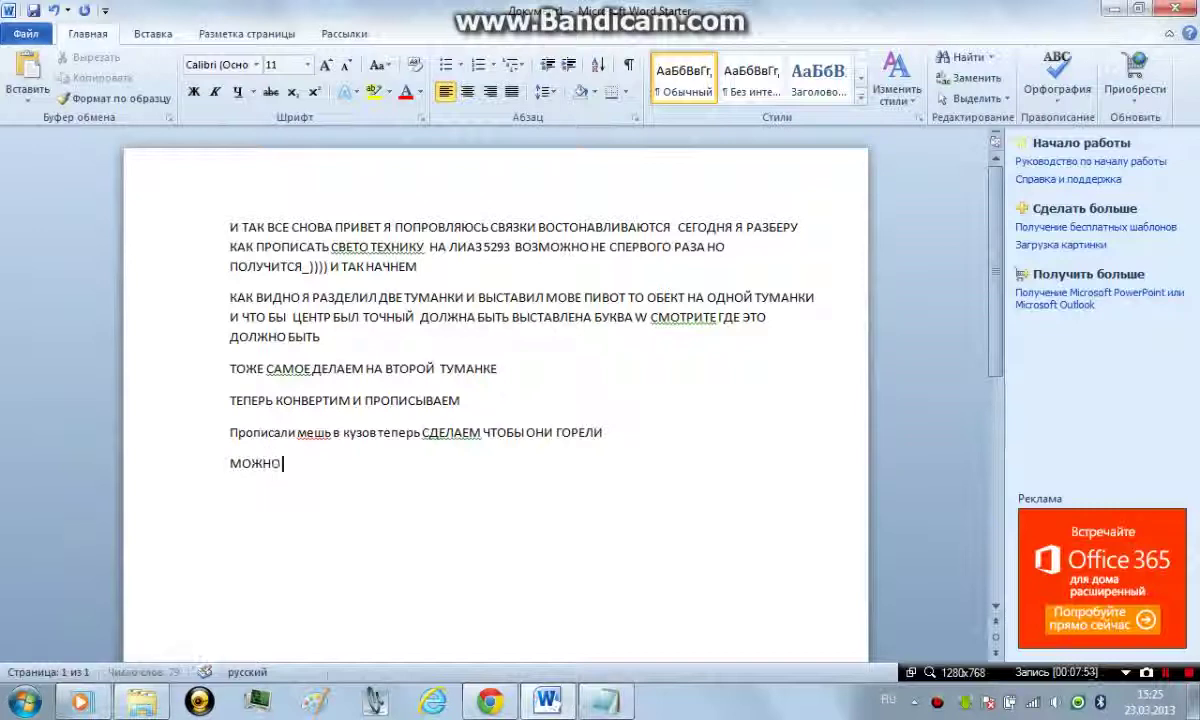
pyautogui.write('СКОПИРО')
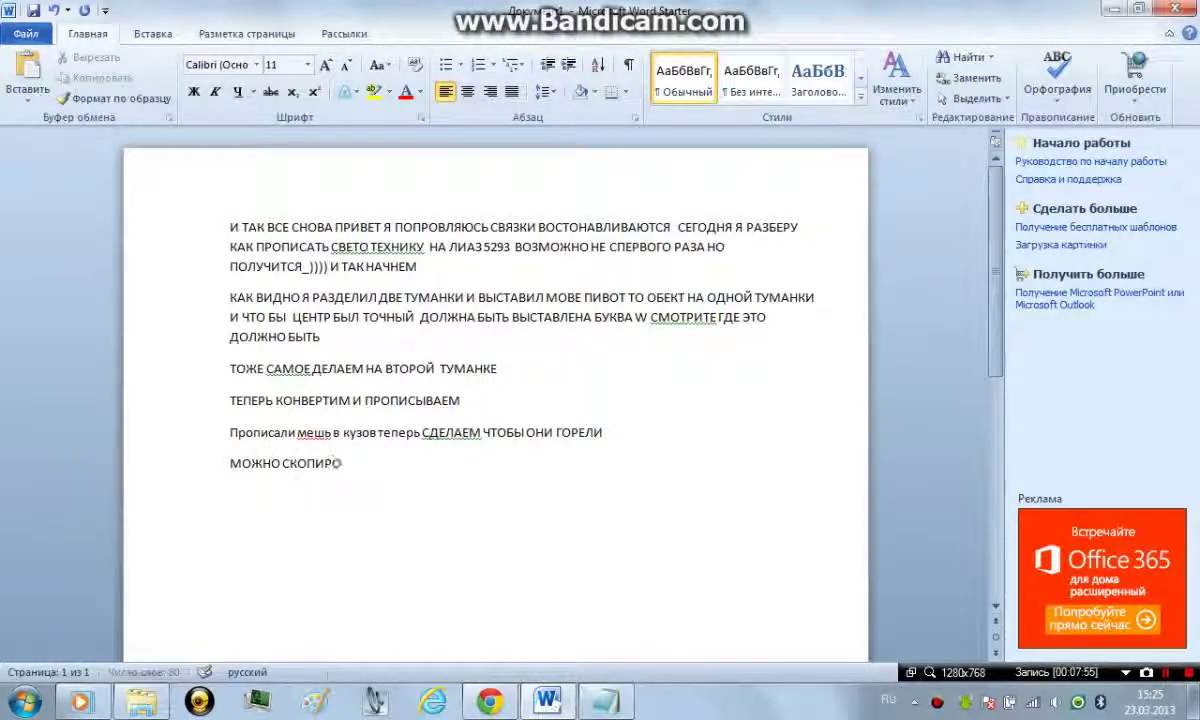
pyautogui.write('ВАТЬ')
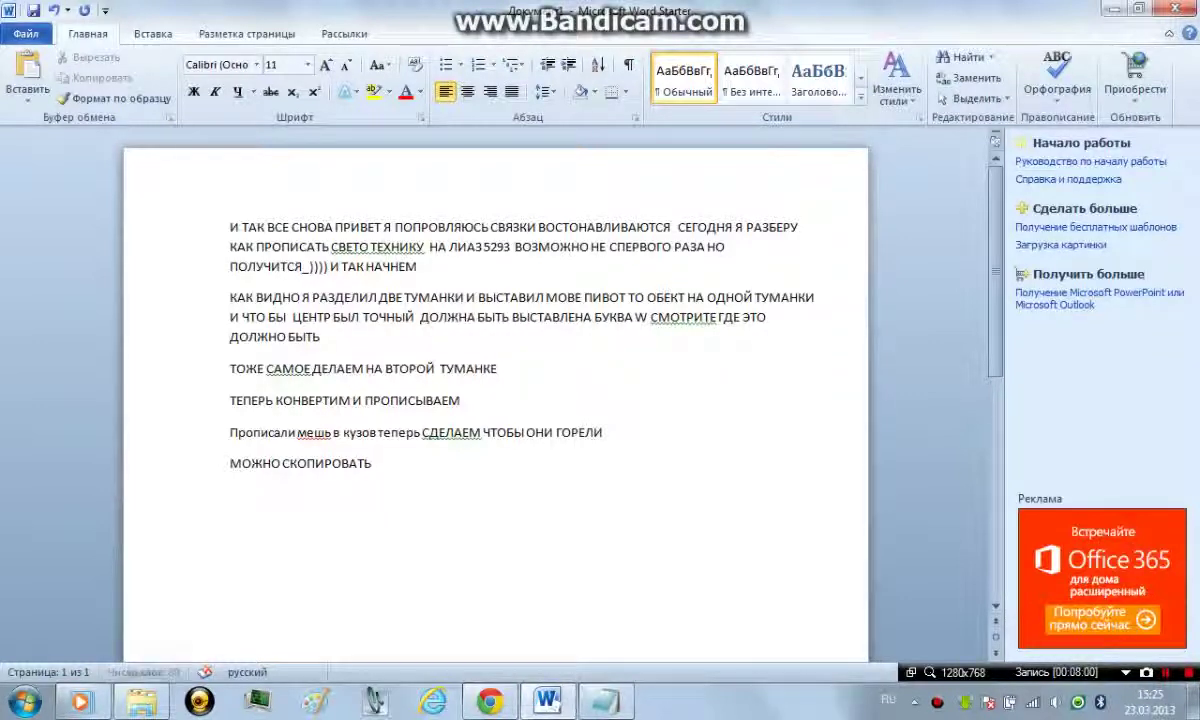
pyautogui.write(' У ЖЕ ГОТ')
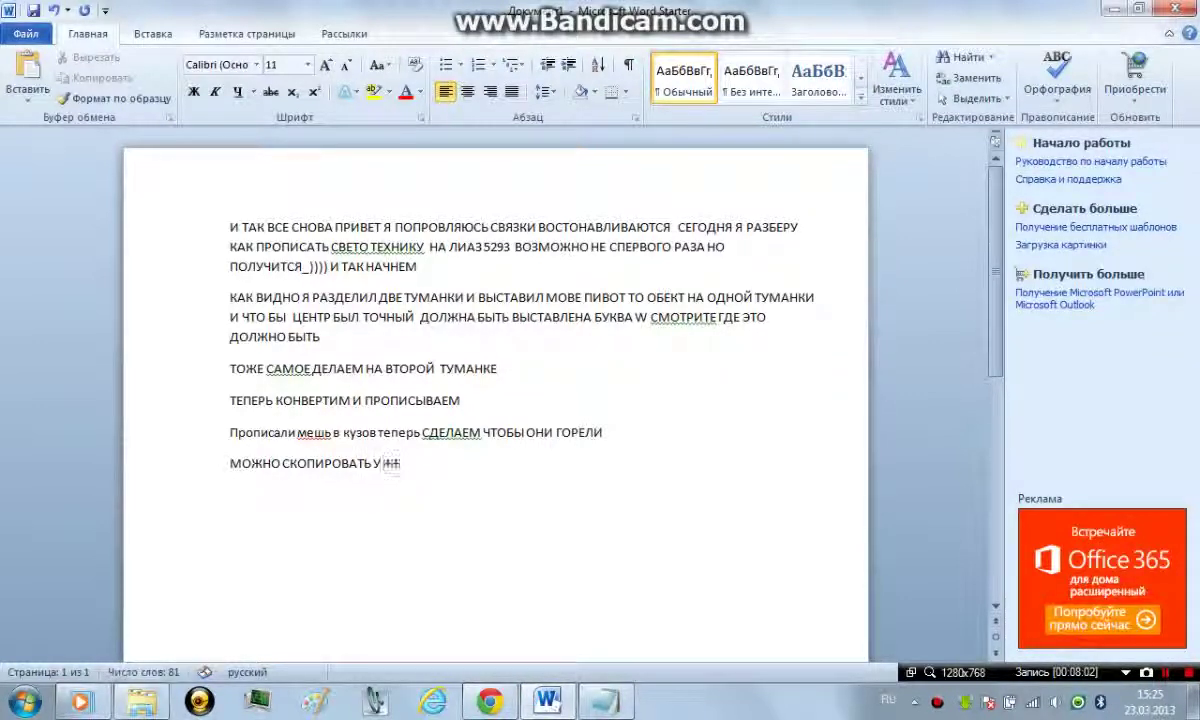
pyautogui.write('ОВЫ')
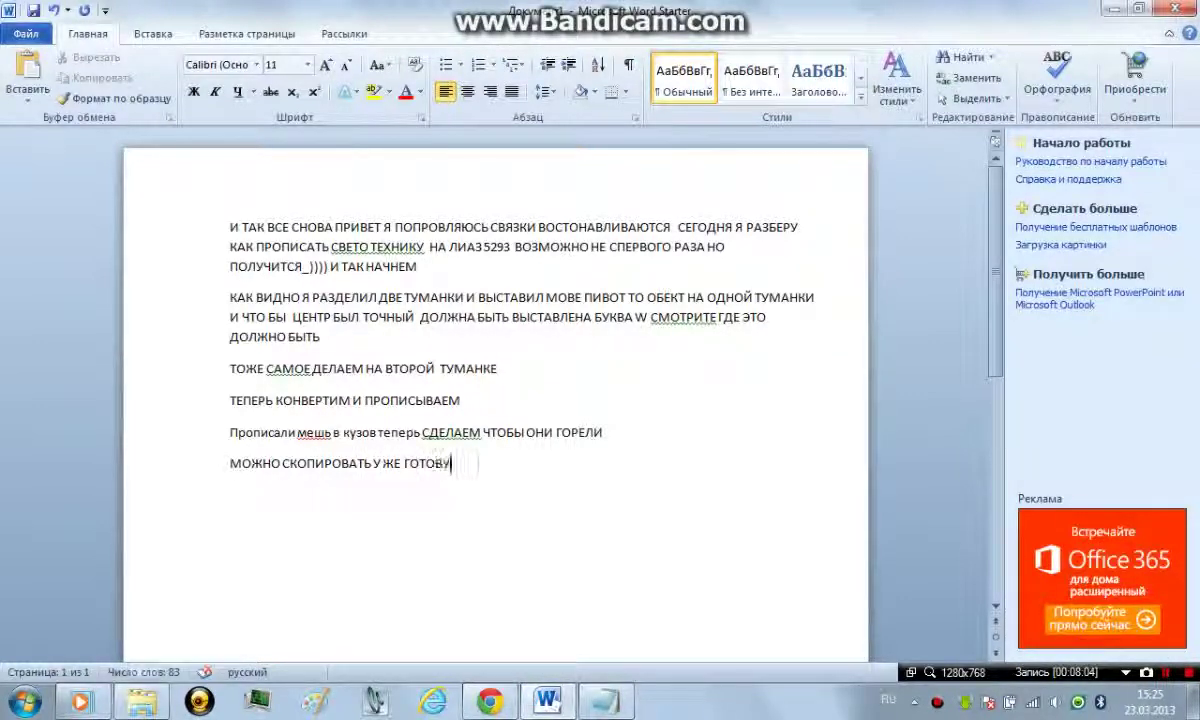
pyautogui.write(' ПРО')
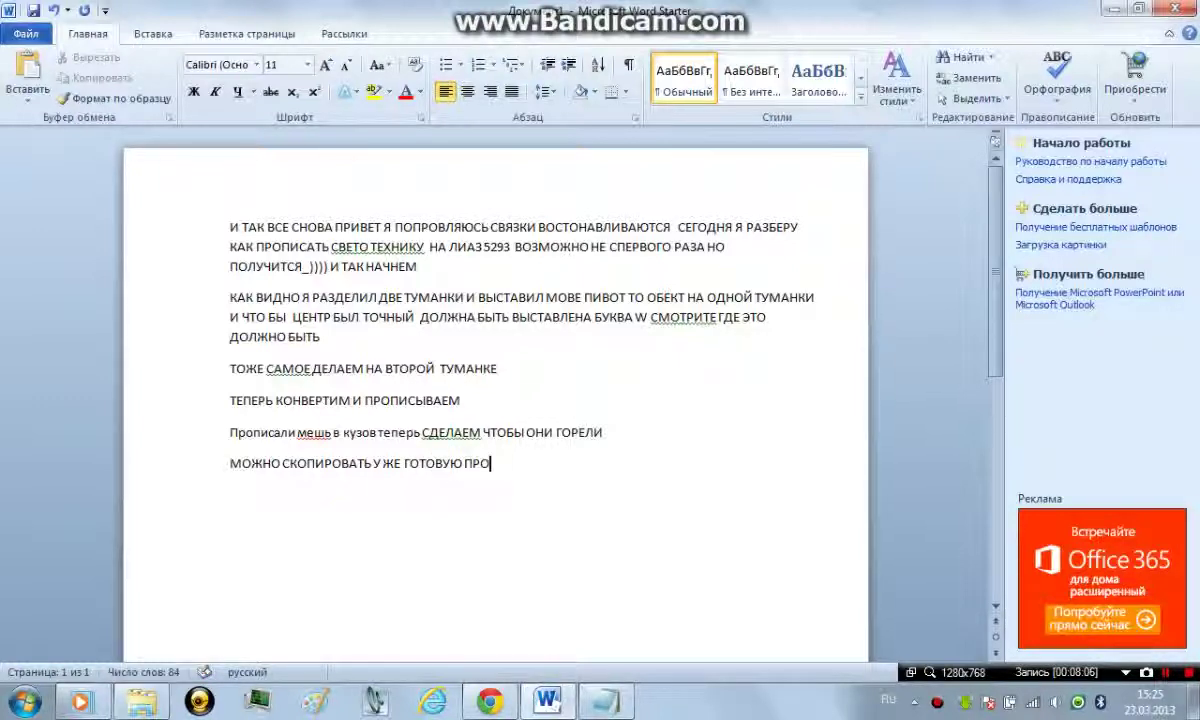
pyautogui.write('ПИСЬ КОТО')
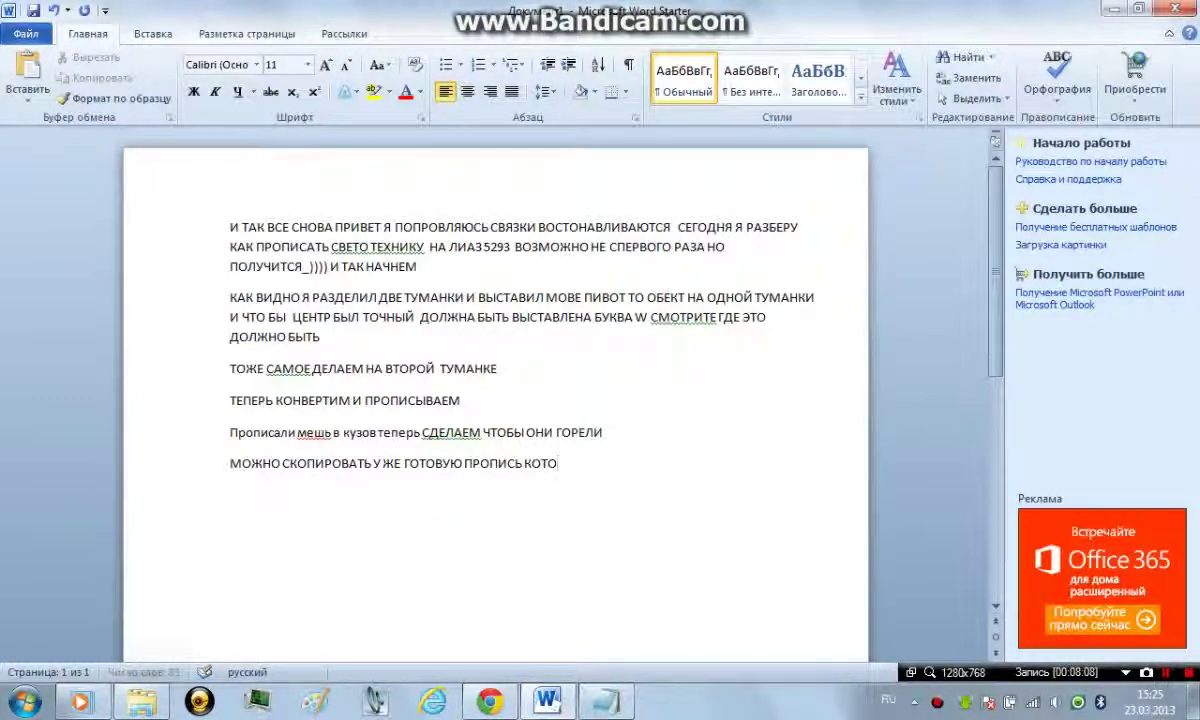
pyautogui.write('РАЯ ЕСТЬ')
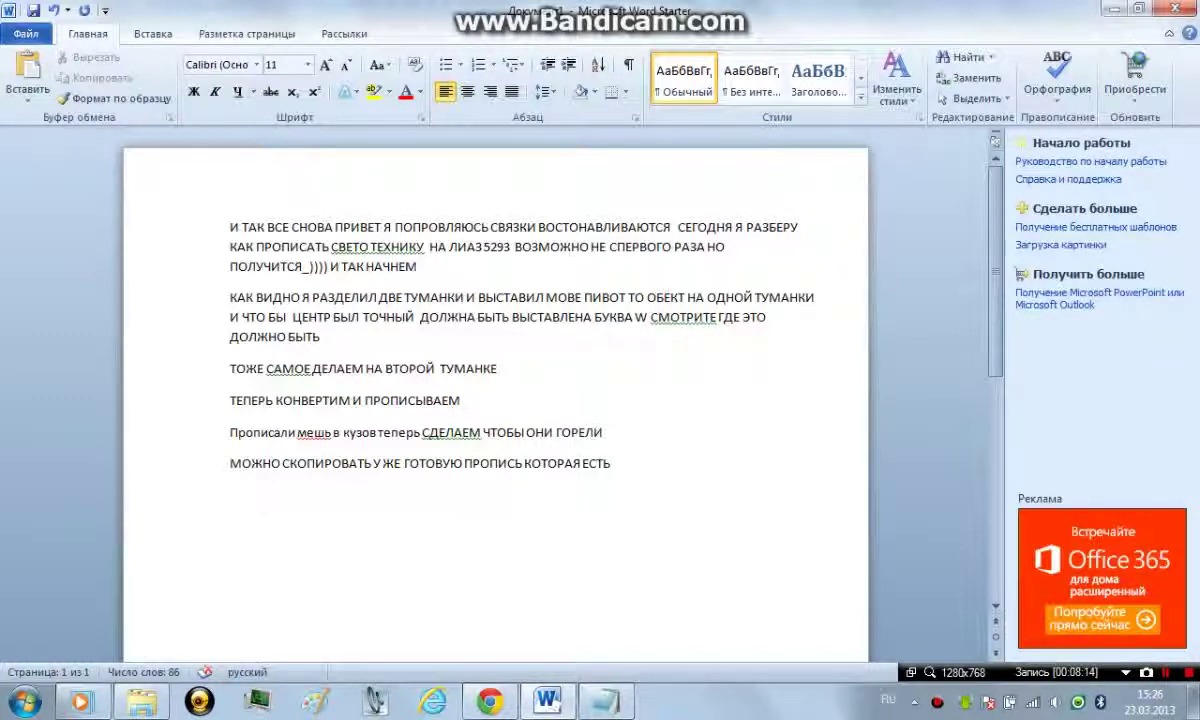
pyautogui.press('BackSpace')
pyautogui.press('BackSpace')
pyautogui.press('BackSpace')
pyautogui.press('BackSpace')
pyautogui.press('BackSpace')
pyautogui.press('BackSpace')
pyautogui.press('BackSpace')
pyautogui.press('BackSpace')
pyautogui.press('BackSpace')
pyautogui.press('BackSpace')
pyautogui.press('BackSpace')
pyautogui.press('BackSpace')
pyautogui.press('BackSpace')
pyautogui.press('BackSpace')
pyautogui.press('BackSpace')
pyautogui.press('BackSpace')
pyautogui.press('BackSpace')
pyautogui.press('BackSpace')
pyautogui.press('BackSpace')
pyautogui.press('BackSpace')
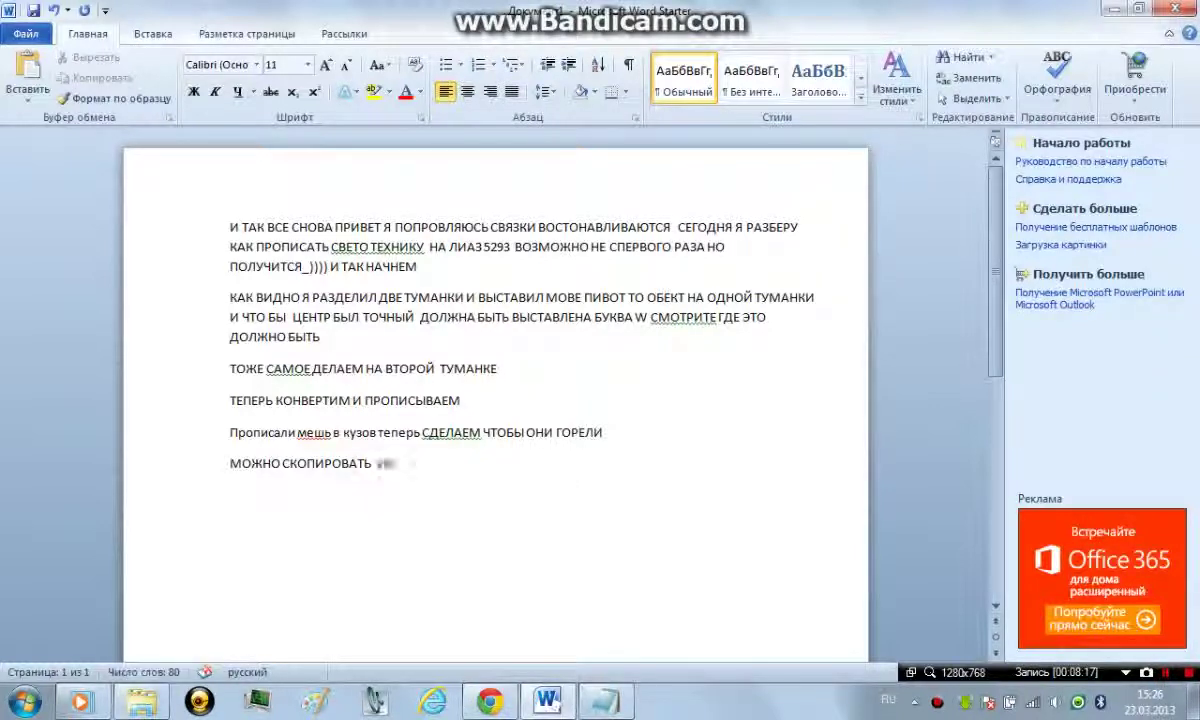
# Continue the last paragraph after "МОЖНО СКОПИРОВАТЬ" with "УЖЕ ГОТОВУЮ ПРОПИСЬ И ПОДСТАВИТЬ ТУДА СВОИ КООРДИНАТЫ".
pyautogui.write('УЖЕ ГП')
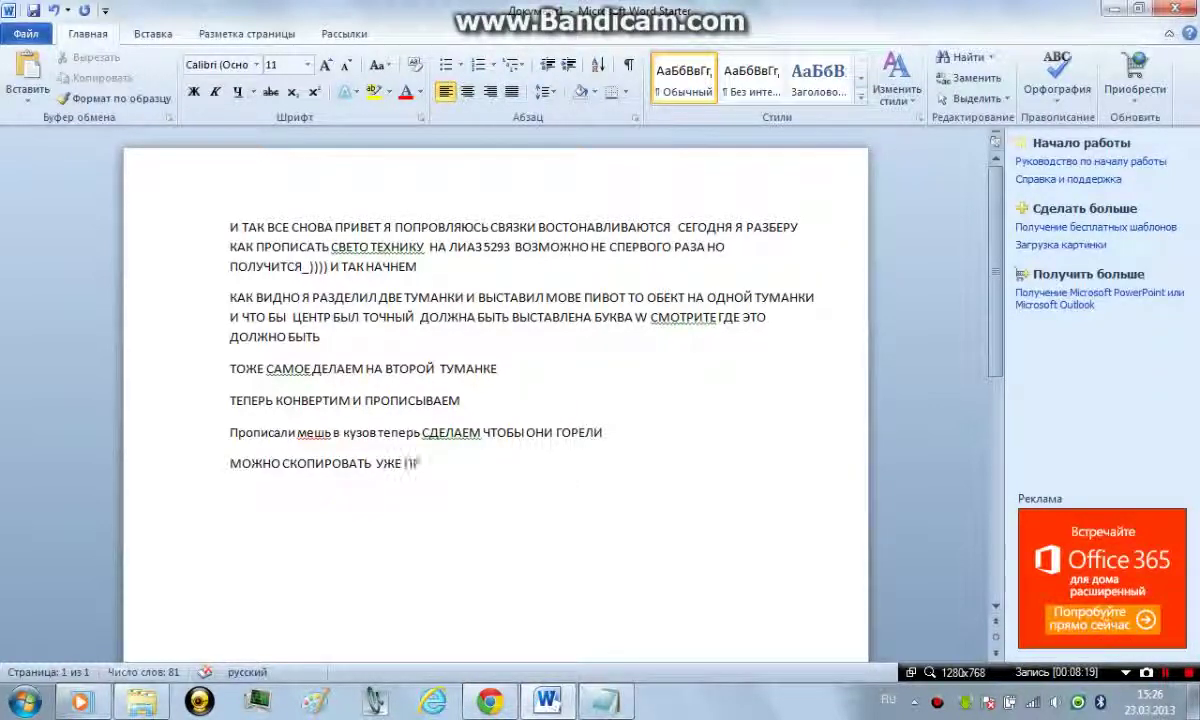
pyautogui.write('Р')
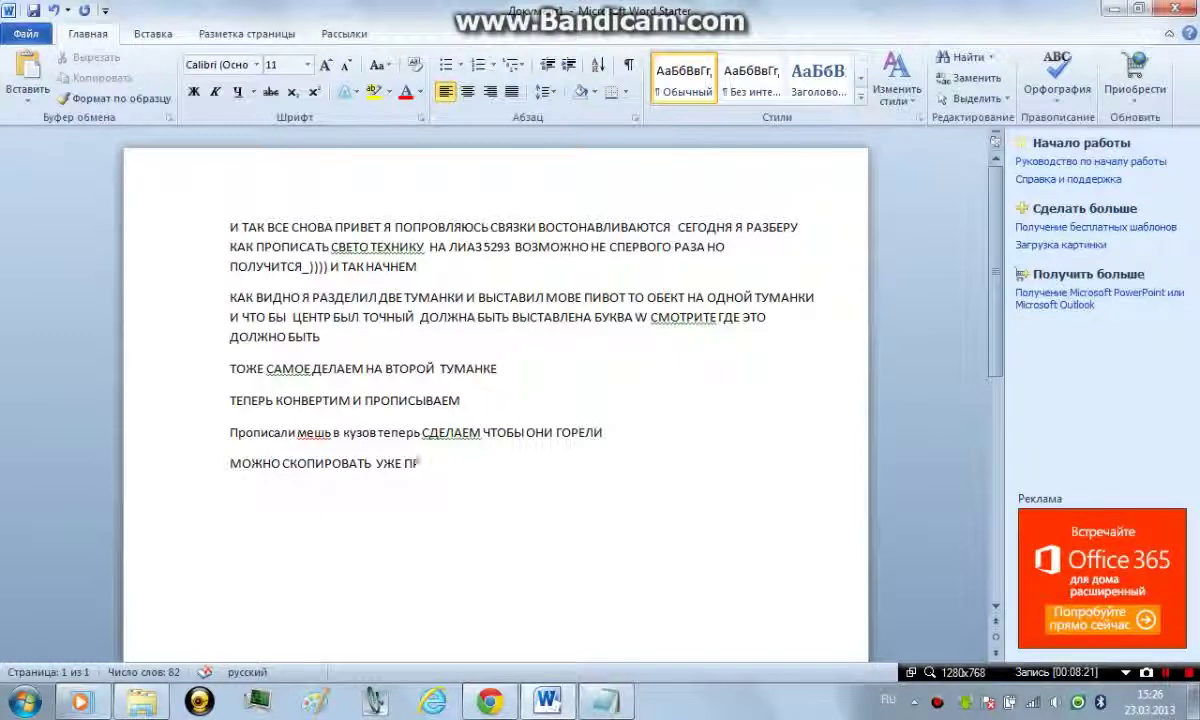
pyautogui.press('BackSpace')
pyautogui.press('BackSpace')
pyautogui.write('Г')
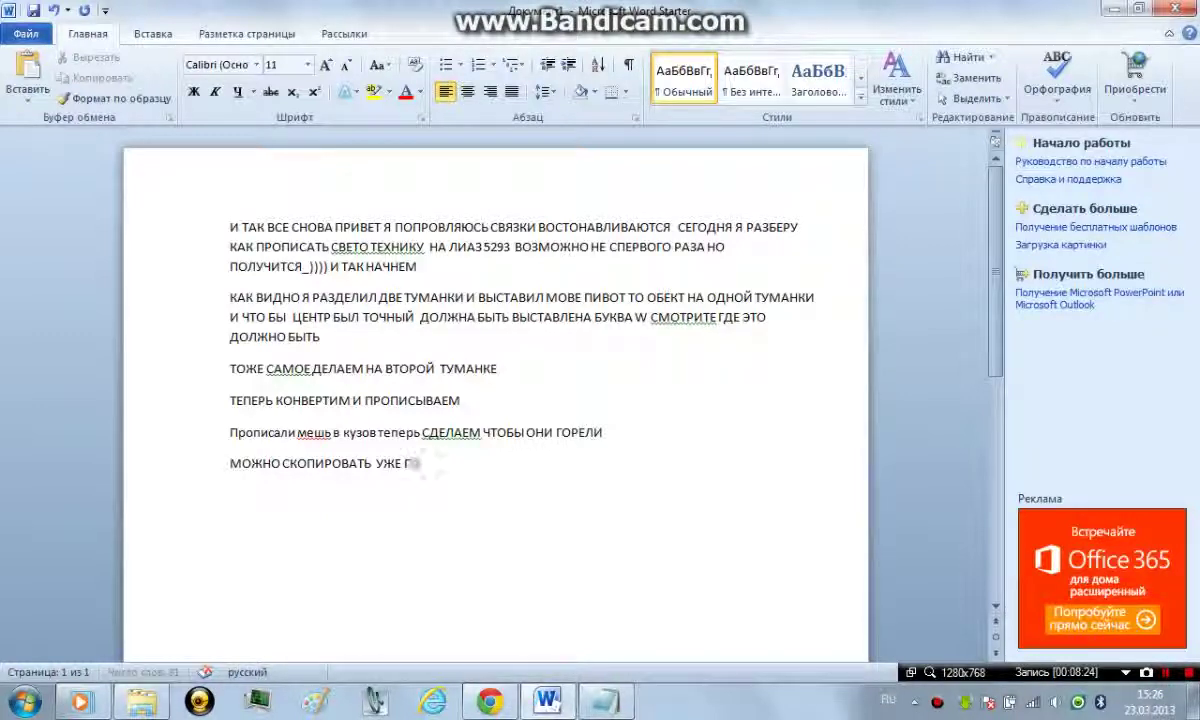
pyautogui.write('ОТОВУЮ')
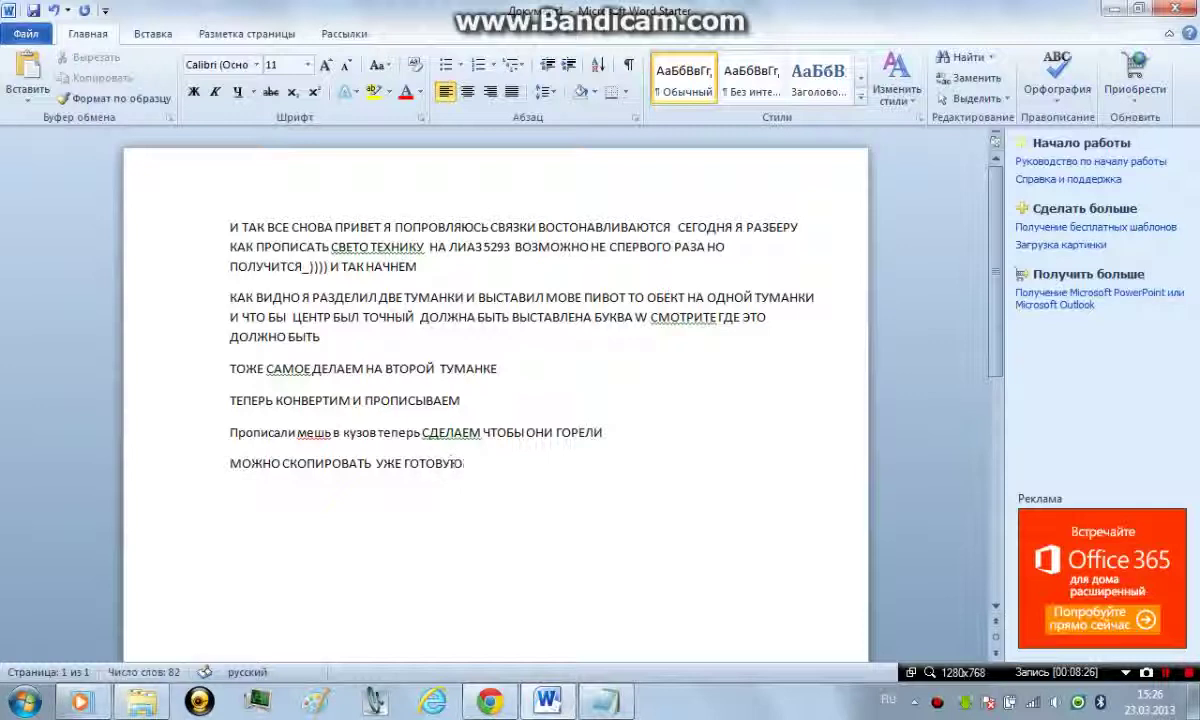
pyautogui.write(' ПРОПИС')
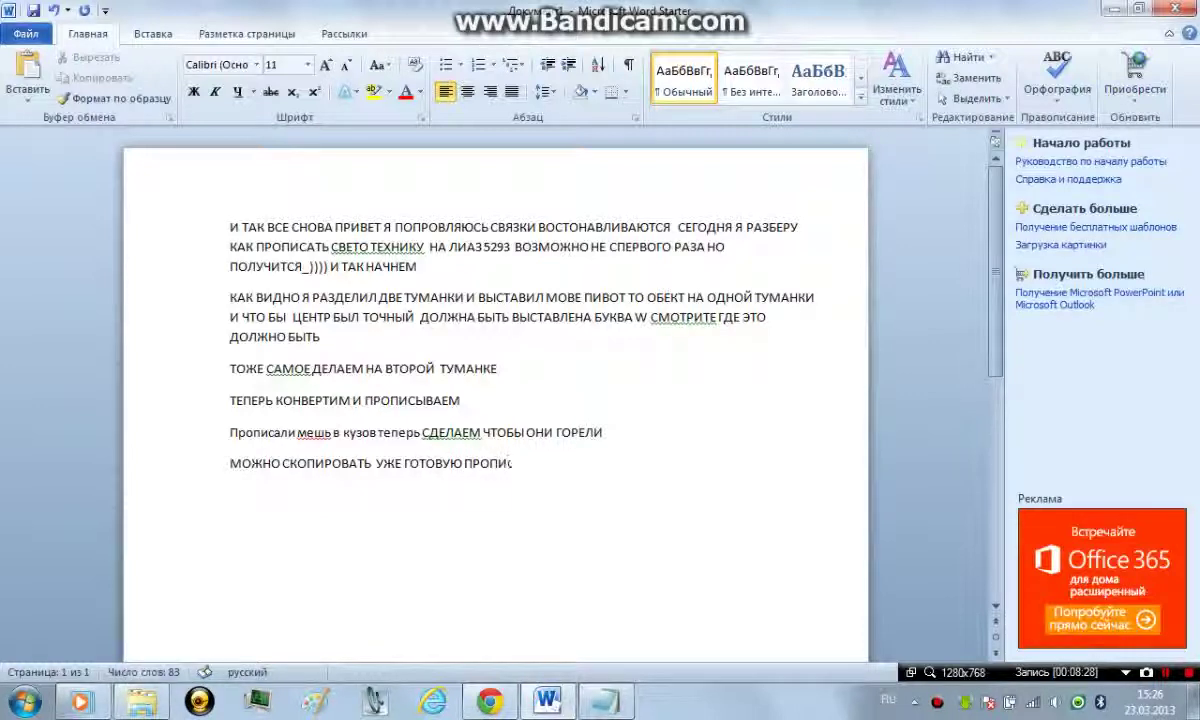
pyautogui.write('Ь И ПО')
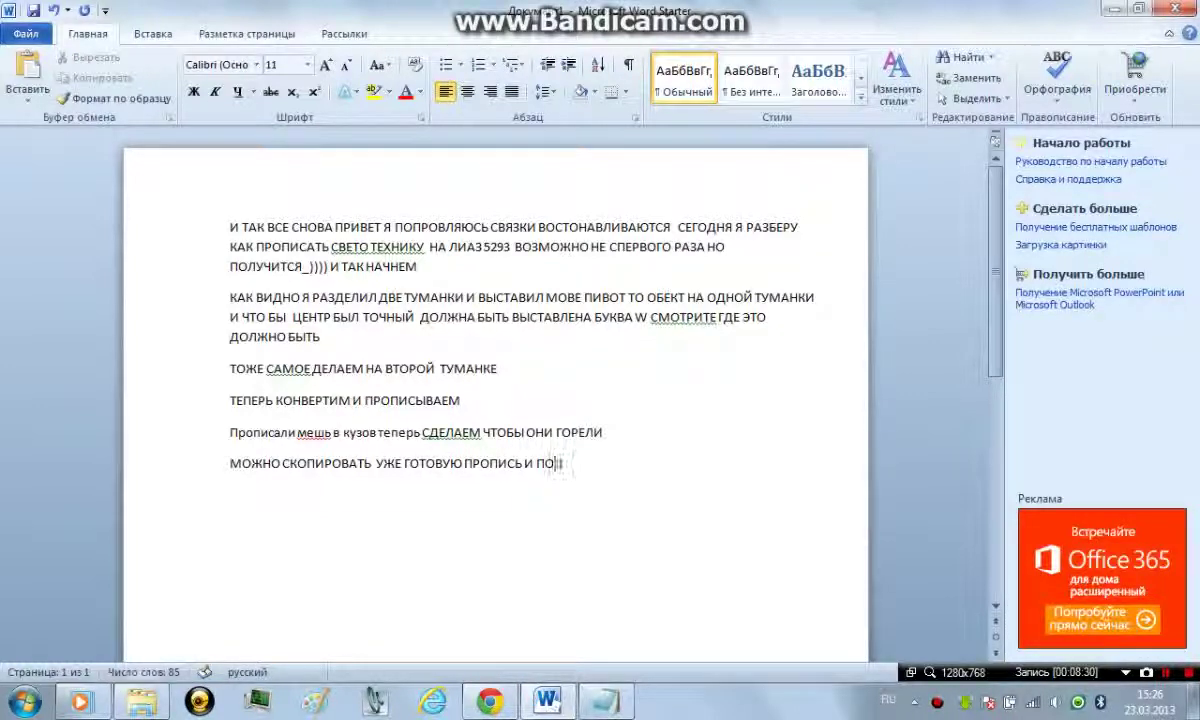
pyautogui.write('ДСТАВИТЬ')
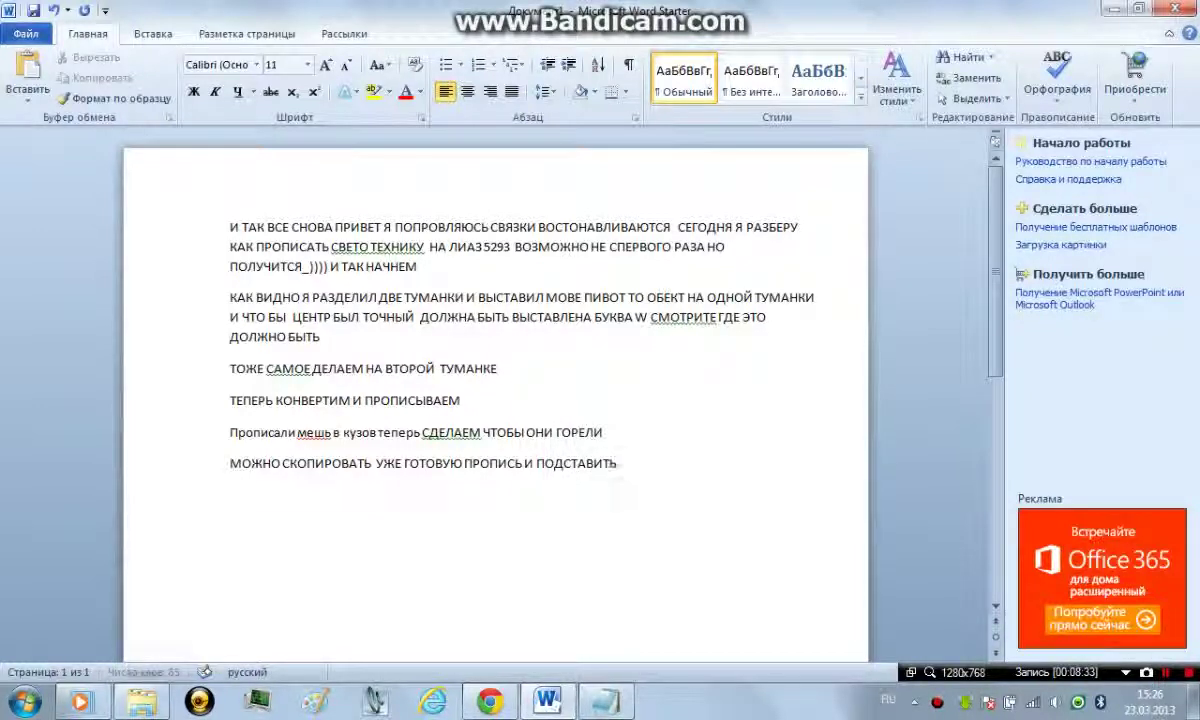
pyautogui.write(' ТУДА СВ')
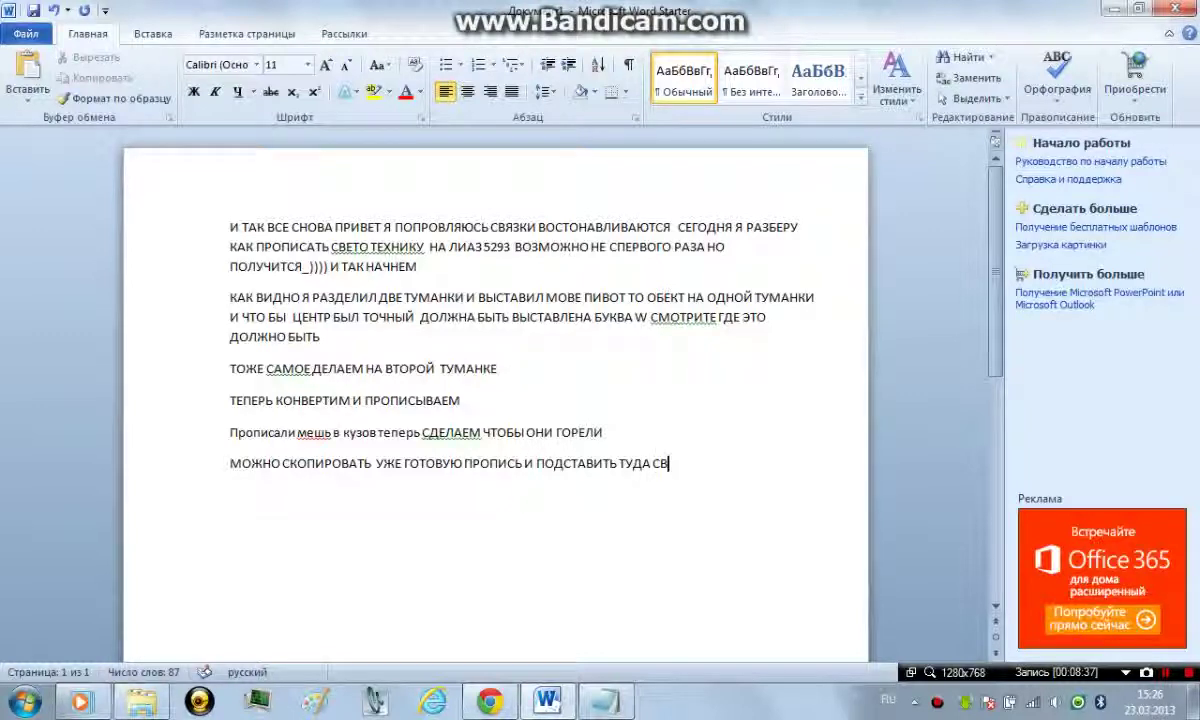
pyautogui.write('ОИ КОО')
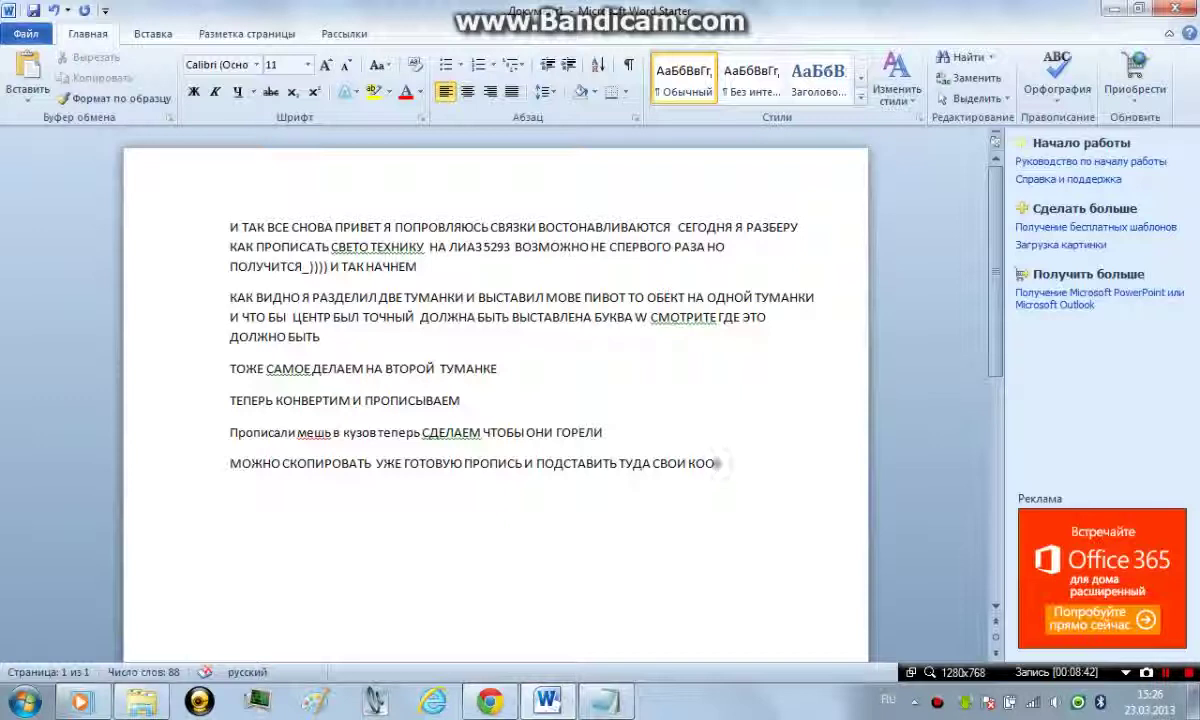
pyautogui.write('РДИНАТЫ')
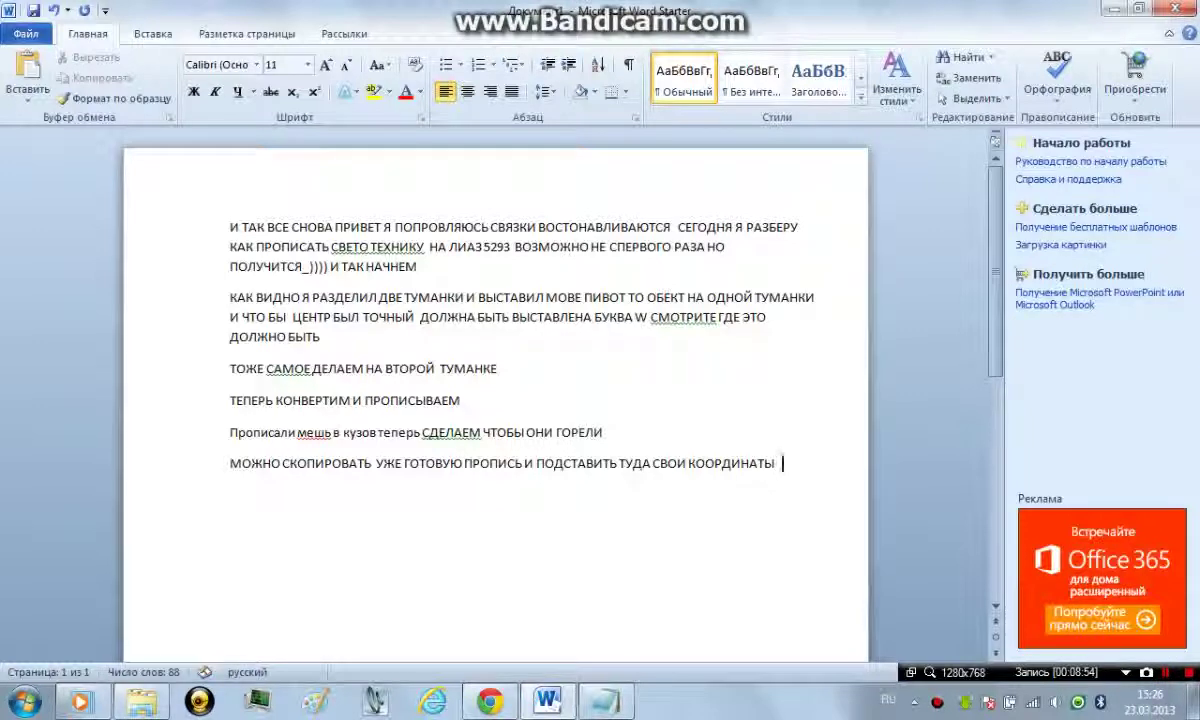
pyautogui.write('СЕЙЧА')
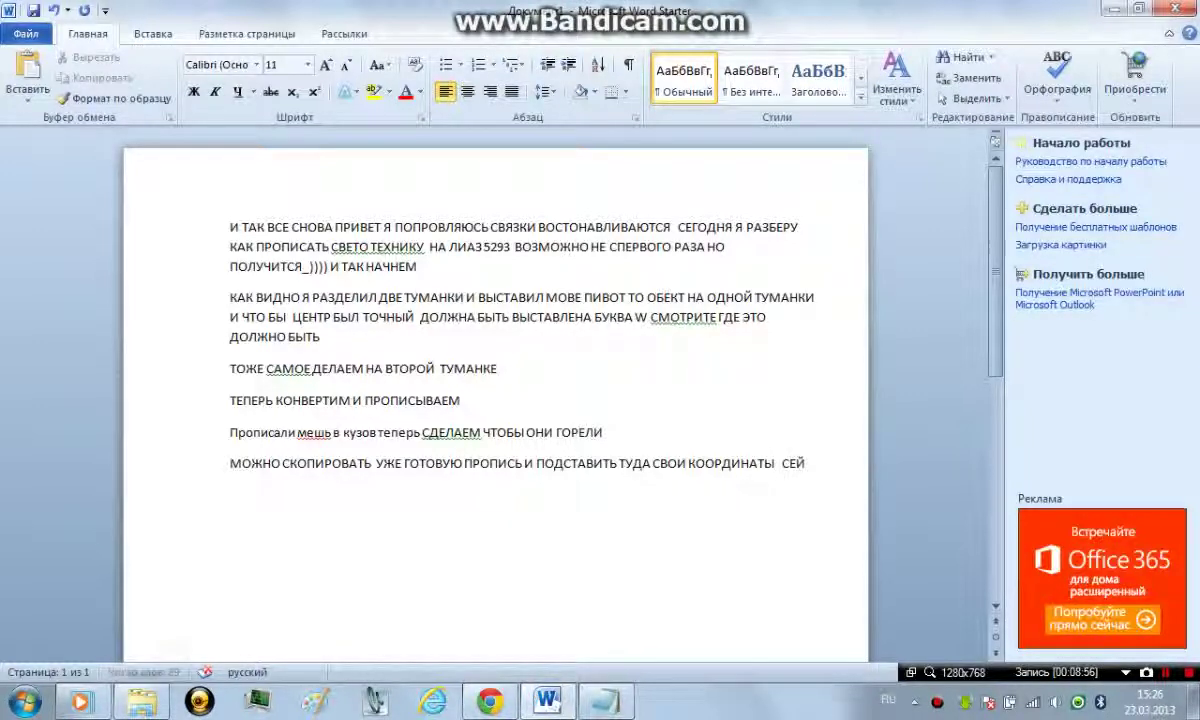
pyautogui.press('BackSpace')
pyautogui.press('BackSpace')
pyautogui.press('BackSpace')
pyautogui.press('BackSpace')
pyautogui.press('BackSpace')
pyautogui.press('BackSpace')
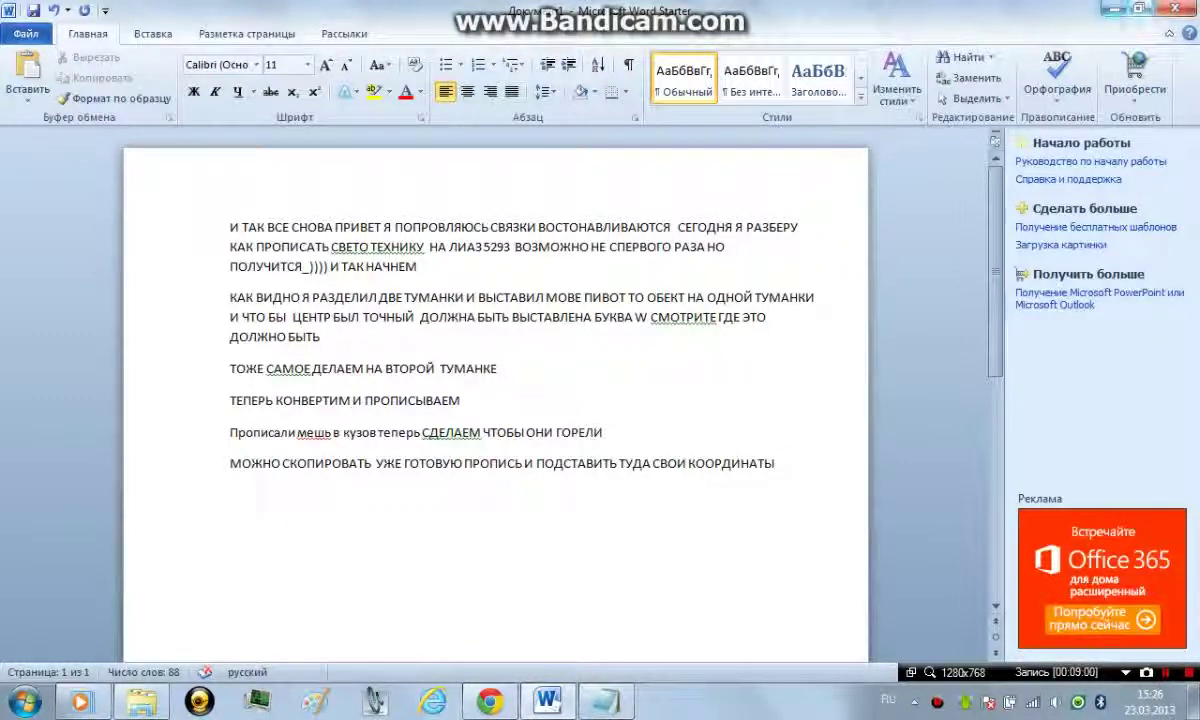
# Move the desktop file FAR.o3d into the bus's Model\Kolxoz folder and the images 9 and b1 into the LiAZ 5293 Texture folder.
pyautogui.click(1114, 9)
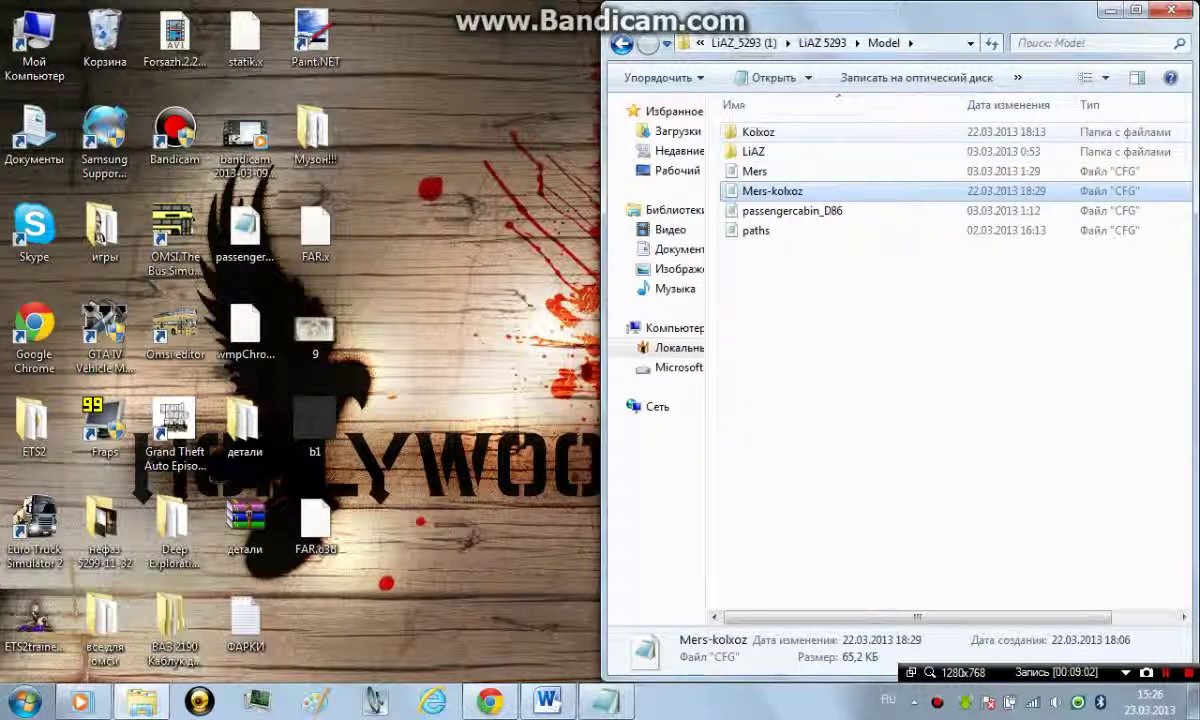
pyautogui.moveTo(315, 525); pyautogui.dragTo(762, 138)
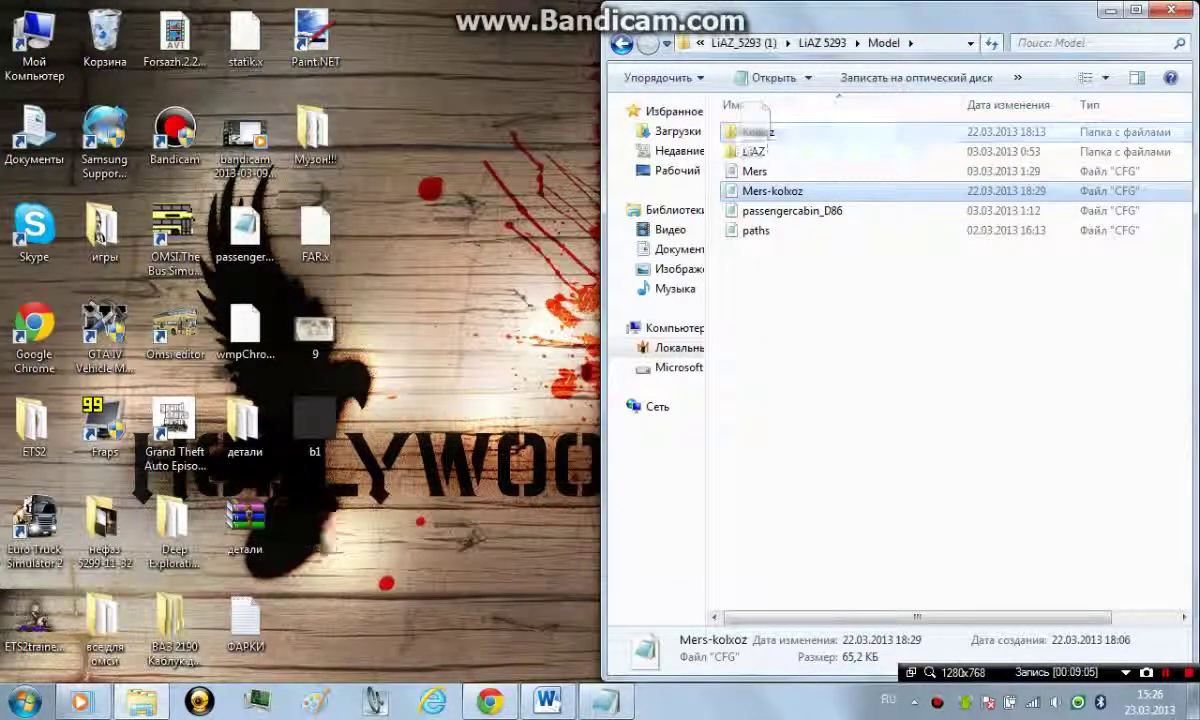
pyautogui.click(622, 43)
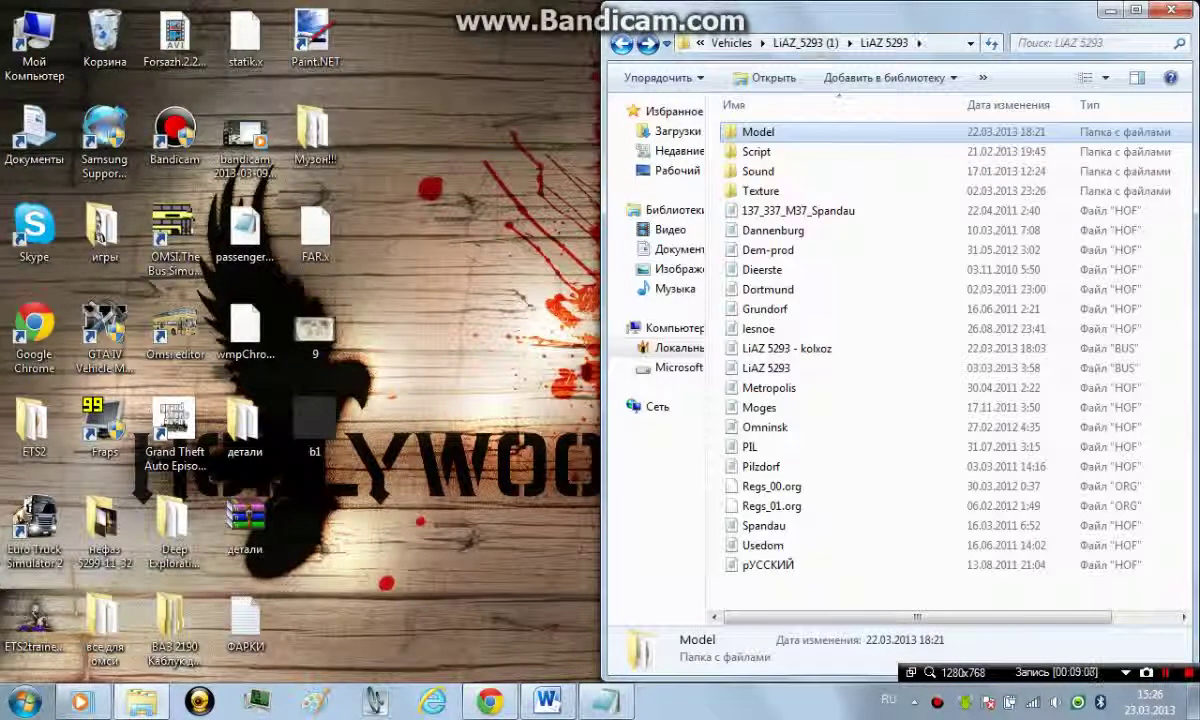
pyautogui.moveTo(357, 496); pyautogui.dragTo(311, 330)
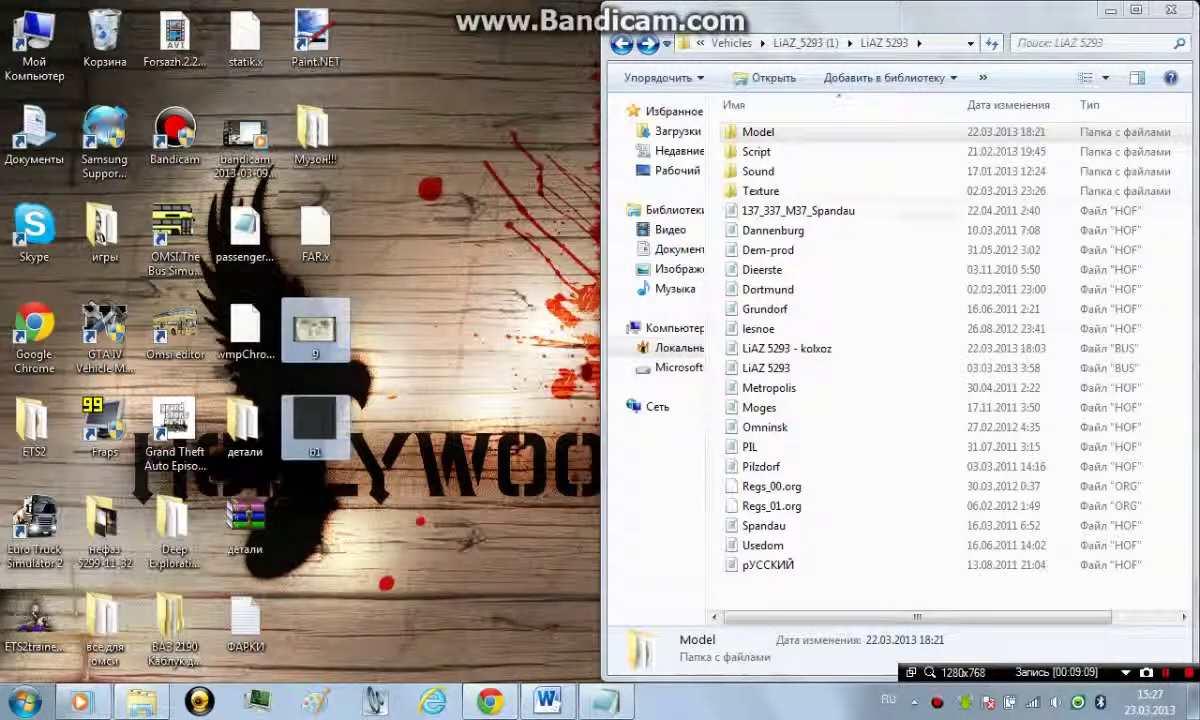
pyautogui.moveTo(384, 348)
pyautogui.mouseDown()
pyautogui.moveTo(311, 337)
pyautogui.moveTo(310, 240)
pyautogui.moveTo(335, 300)
pyautogui.moveTo(390, 335)
pyautogui.mouseUp()
pyautogui.moveTo(380, 476); pyautogui.dragTo(750, 190)
pyautogui.click(600, 253)
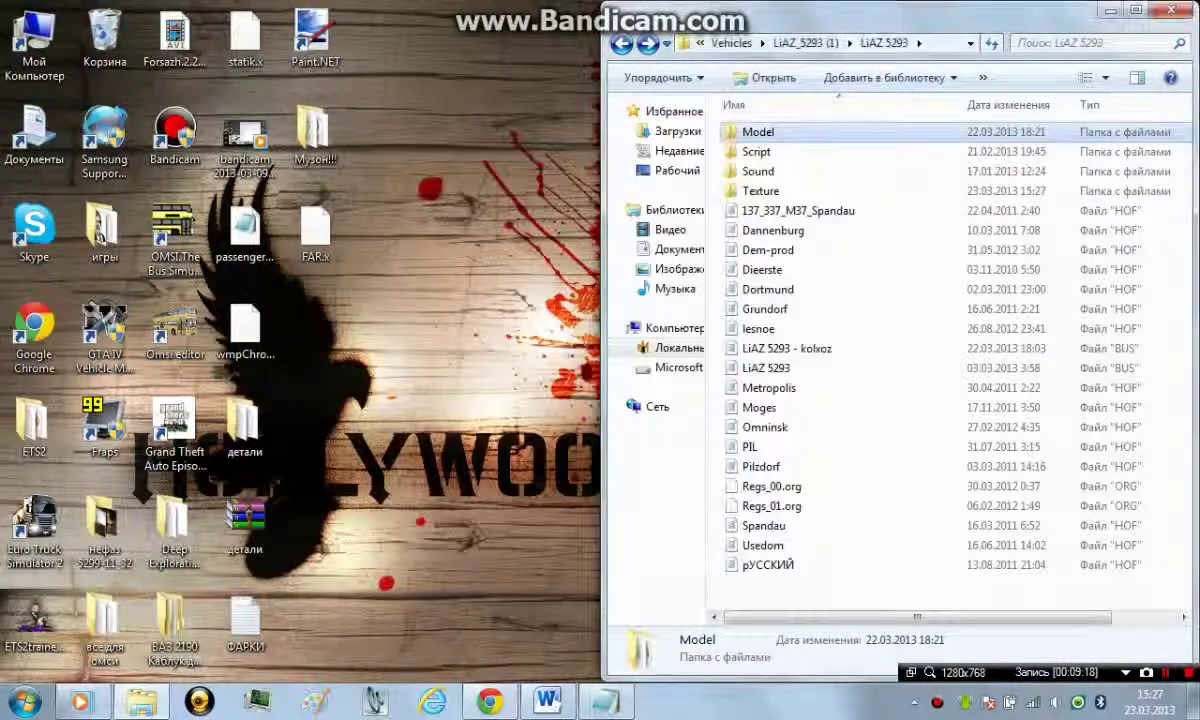
pyautogui.click(1110, 10)
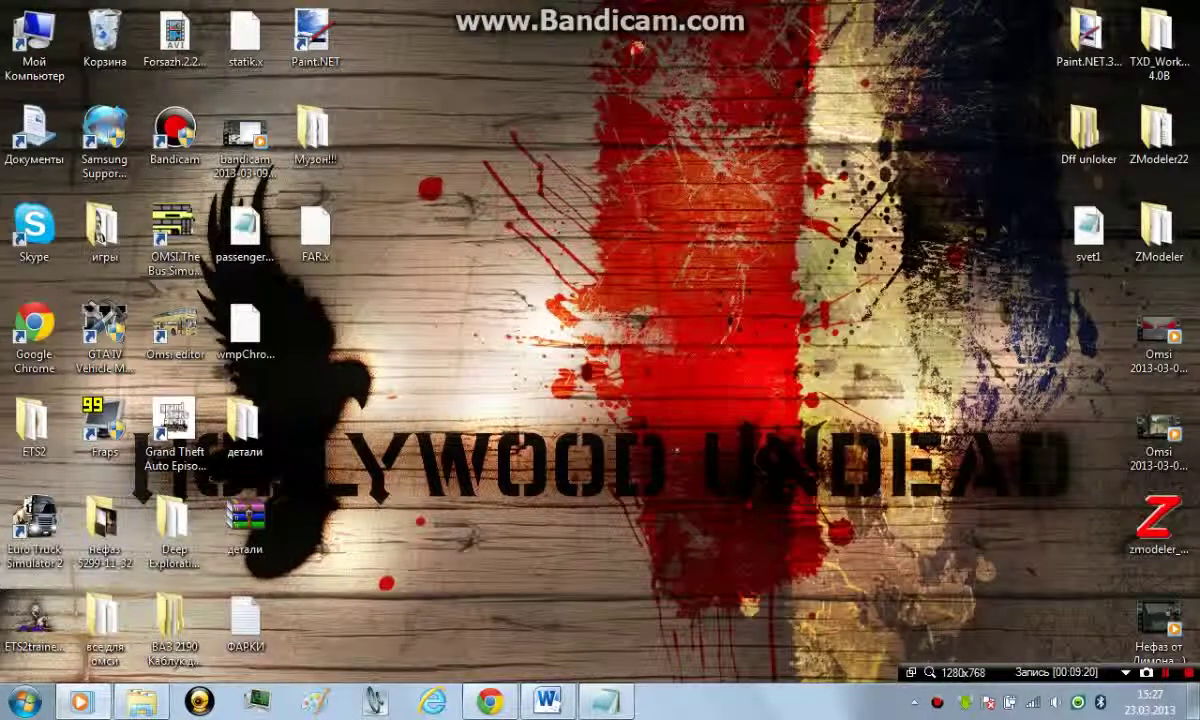
# Add the closing paragraph "ПРОВЕРИМ В ИГРЕ)" to the Word document and return to the desktop.
pyautogui.click(547, 700)
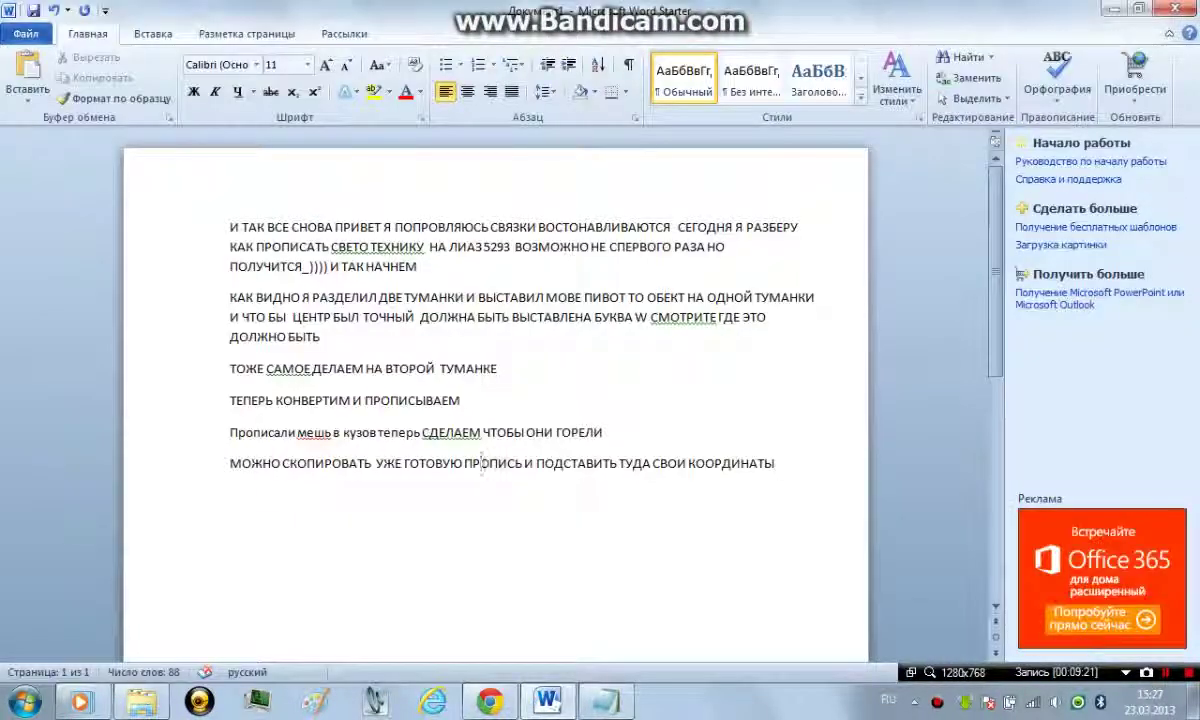
pyautogui.press('Return')
pyautogui.write('П')
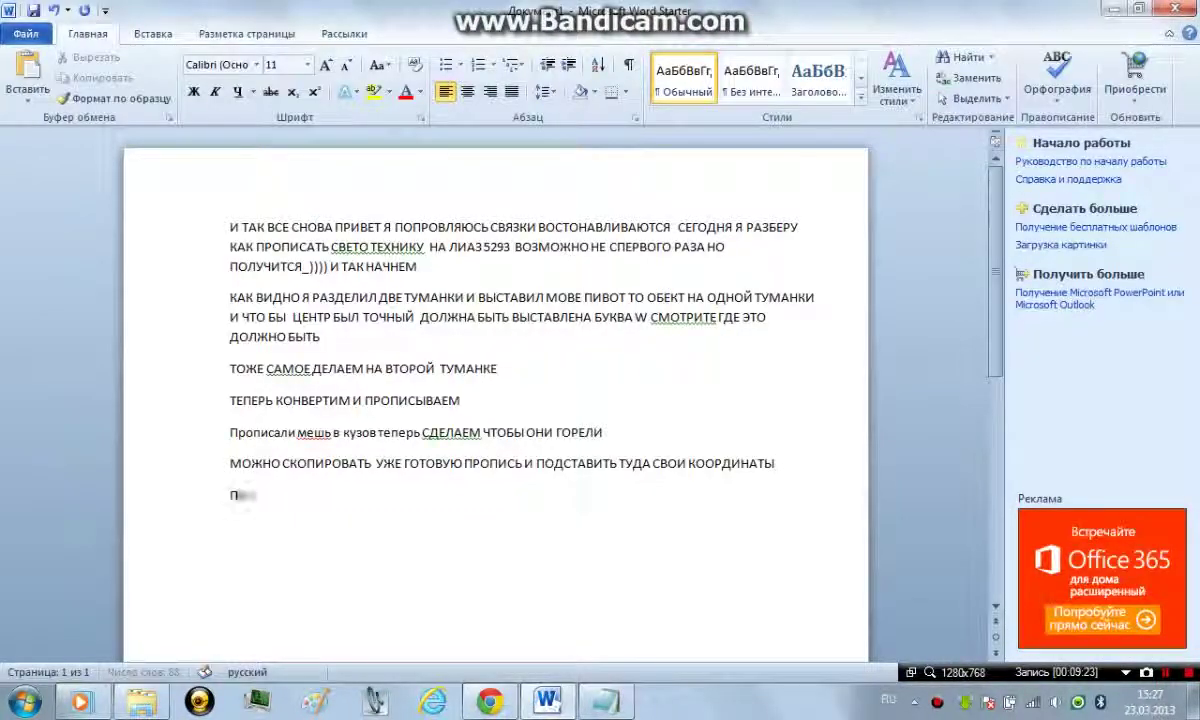
pyautogui.write('РОВЕРИМ ')
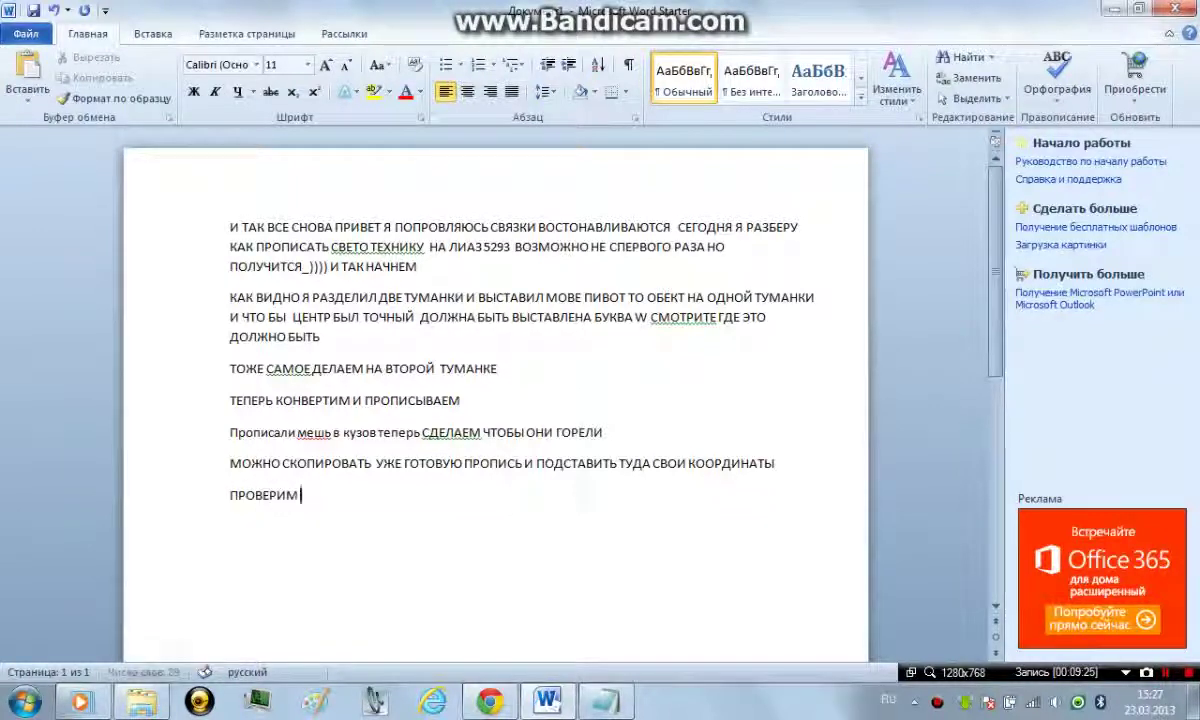
pyautogui.write('В ИГРЕ')
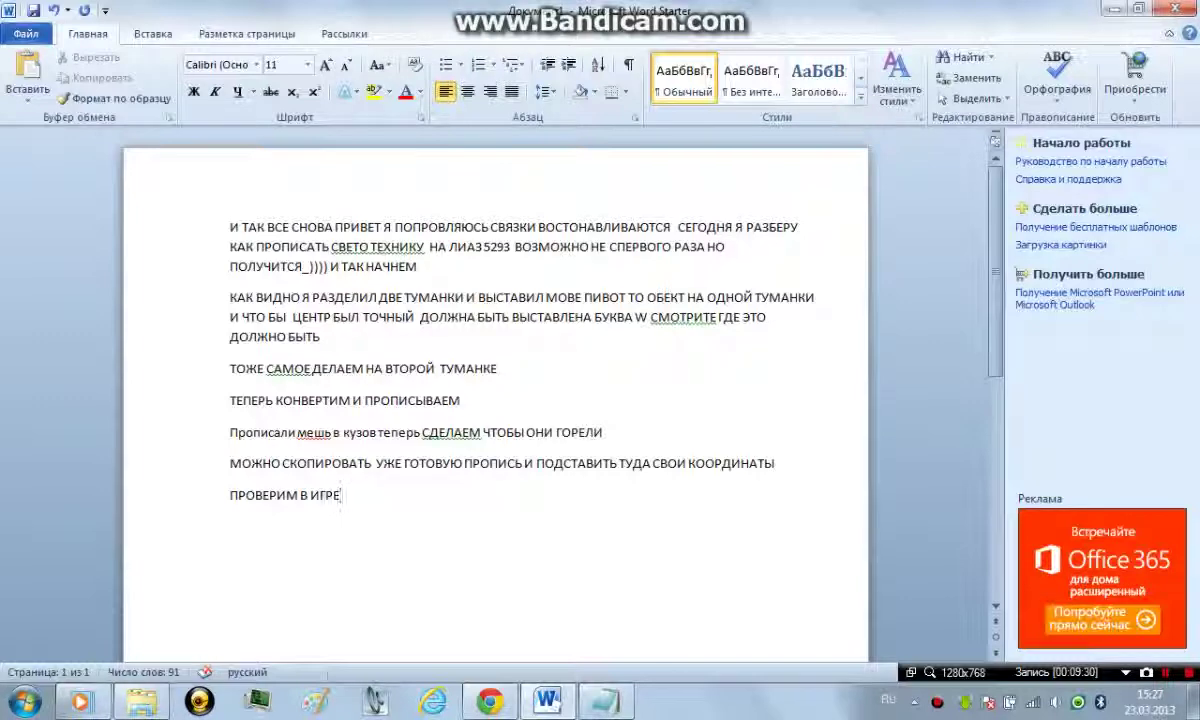
pyautogui.write(')')
pyautogui.press('Return')
pyautogui.press('BackSpace')
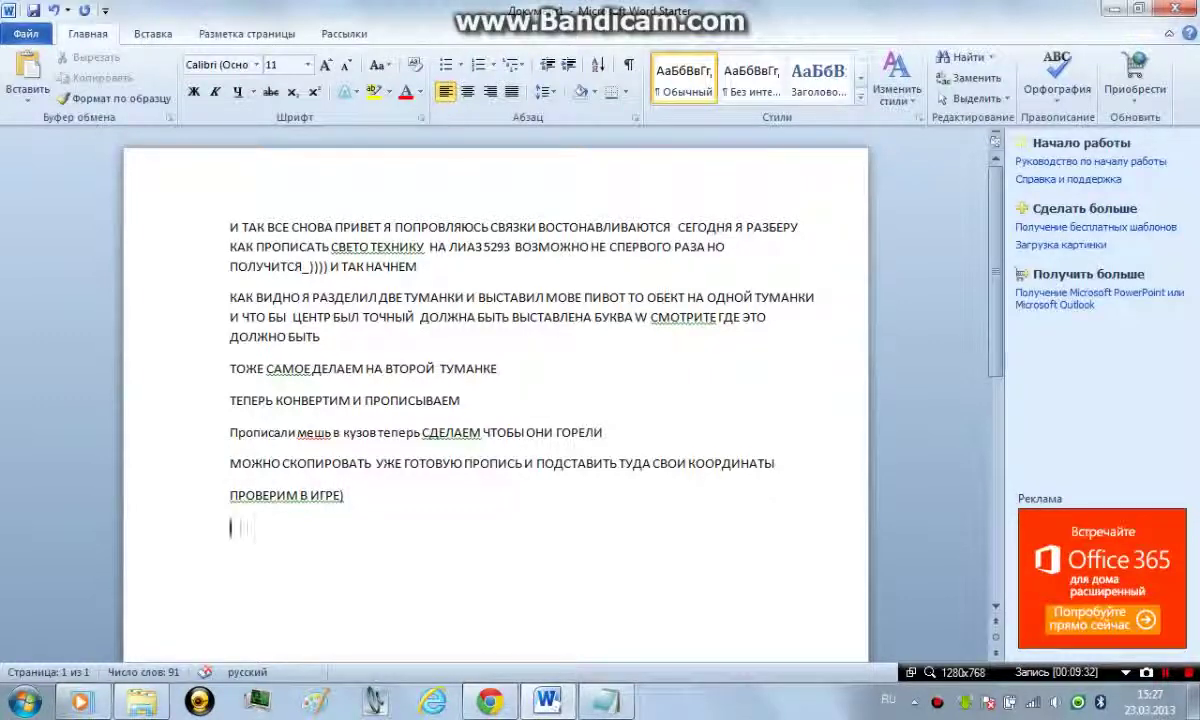
pyautogui.click(1114, 8)
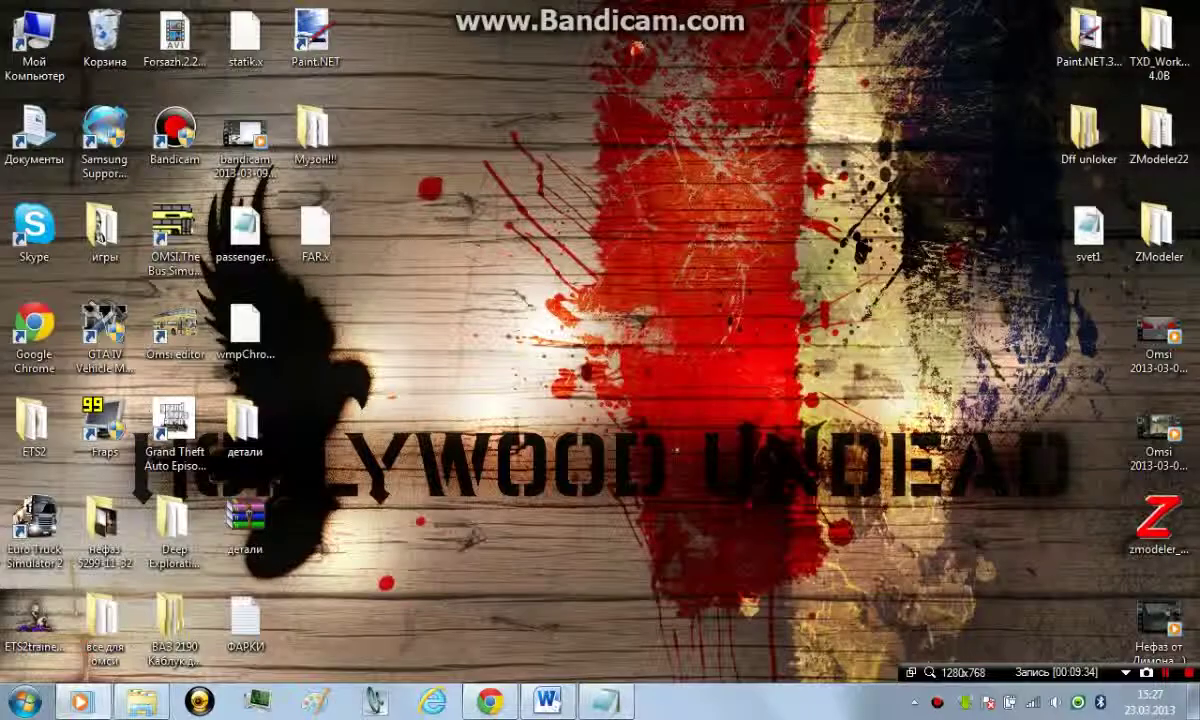